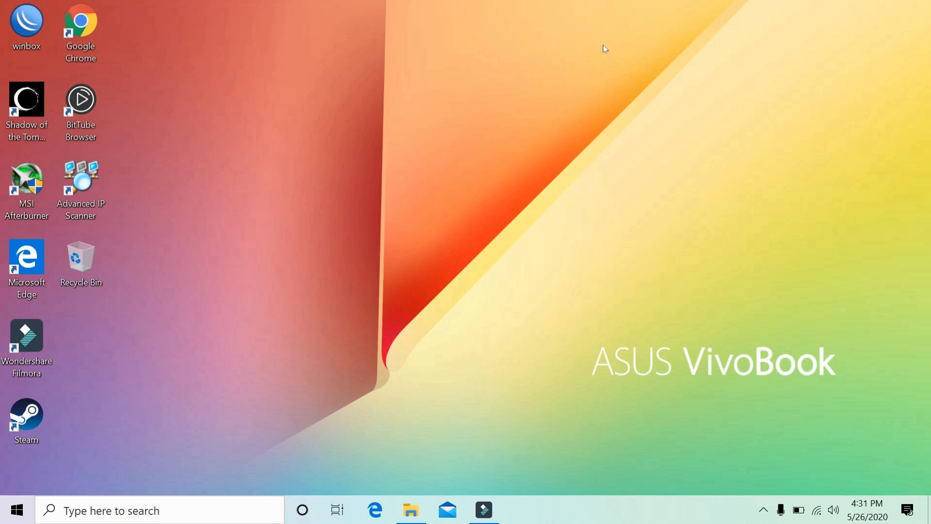
Refresh the Windows desktop three times from its right-click menu.
right_click(506, 91)
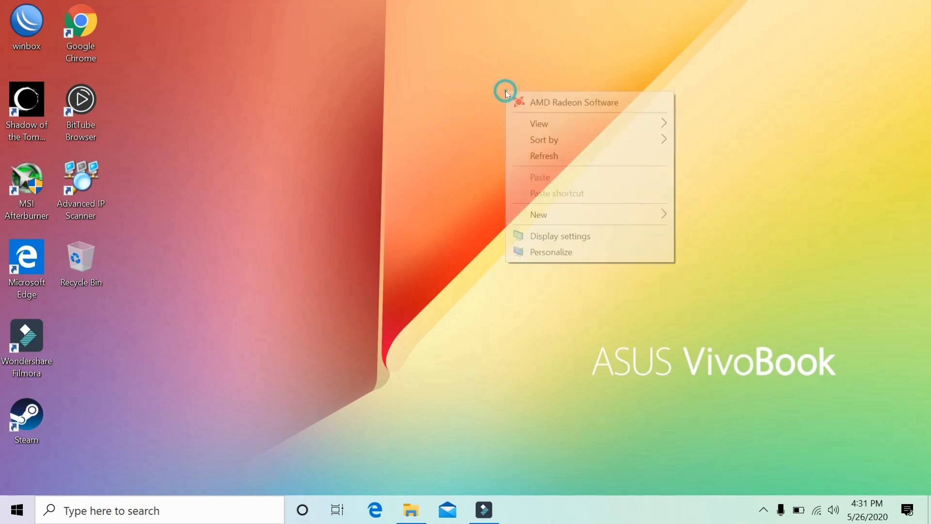
click(536, 158)
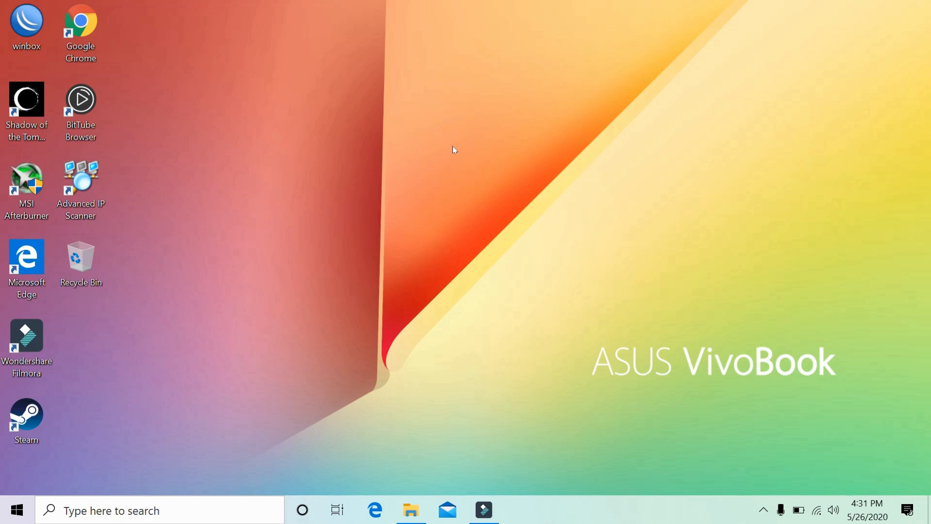
right_click(453, 149)
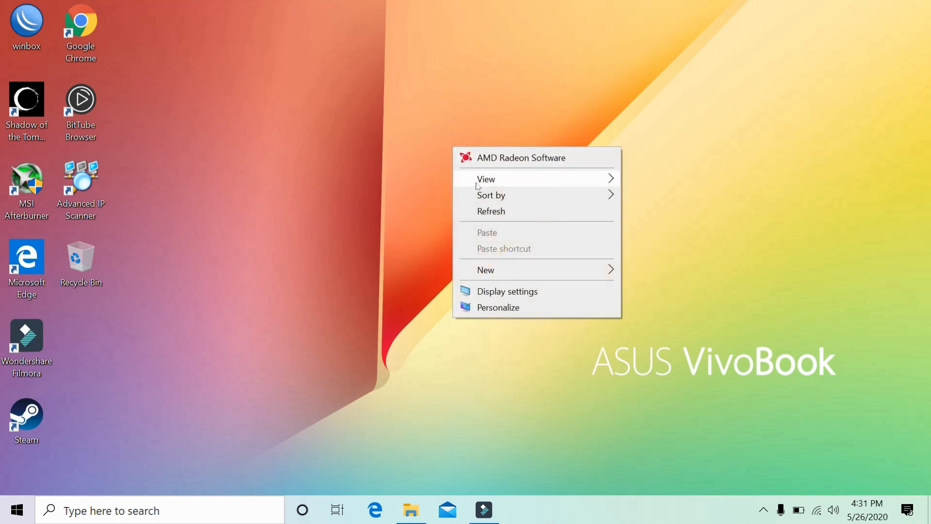
click(498, 216)
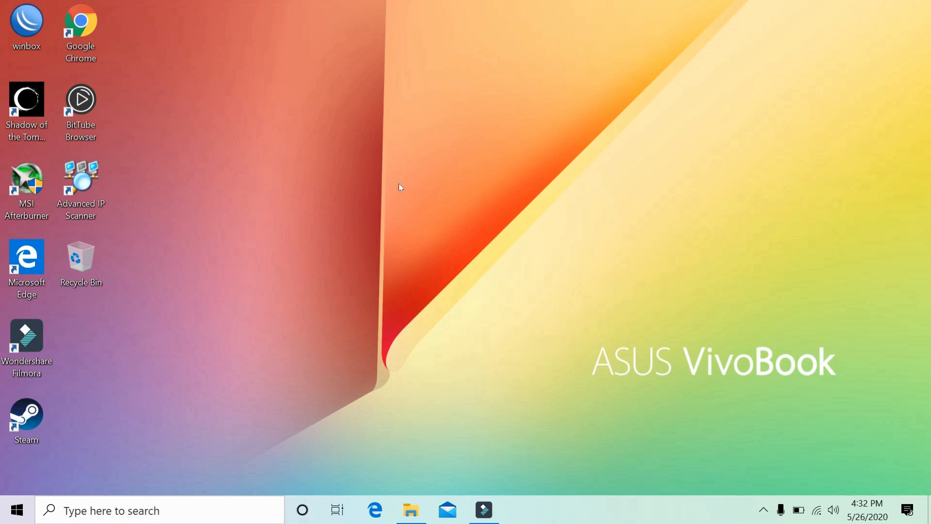
right_click(397, 163)
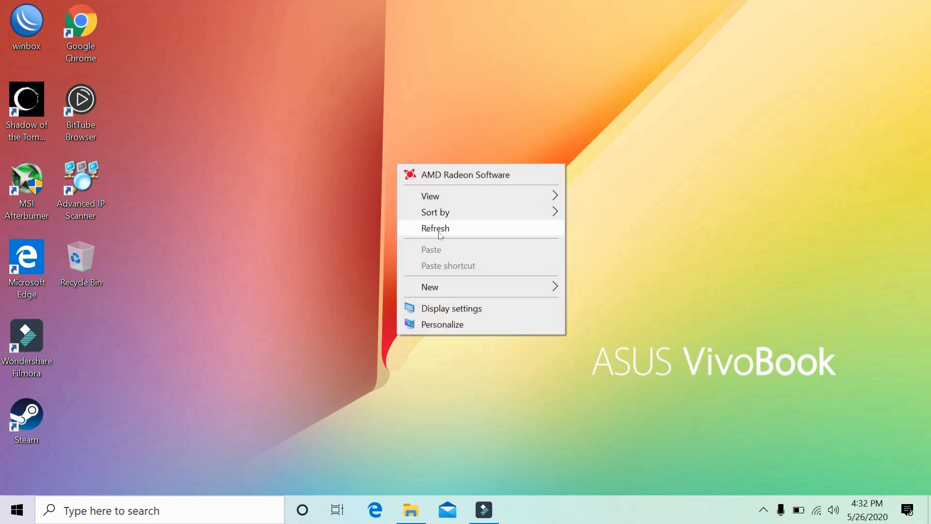
click(440, 235)
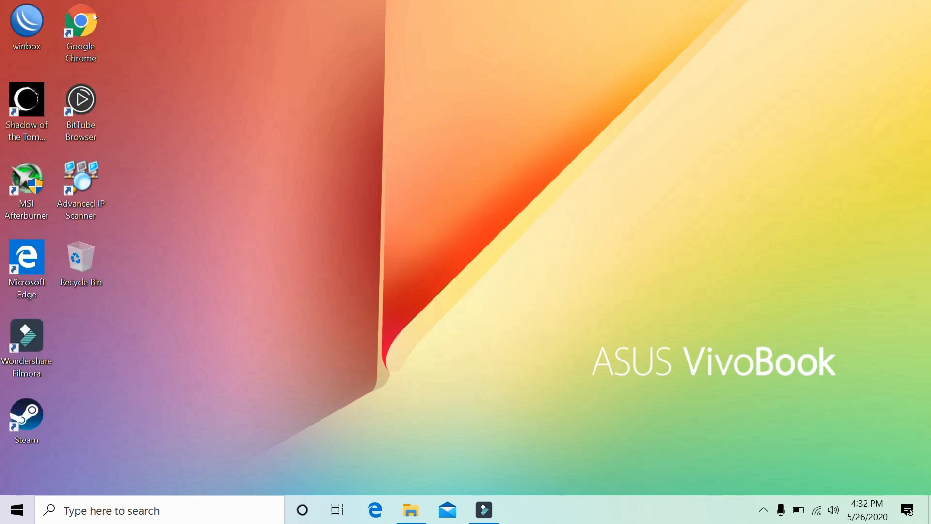
Launch Google Chrome and search Google for opencart.
double_click(102, 29)
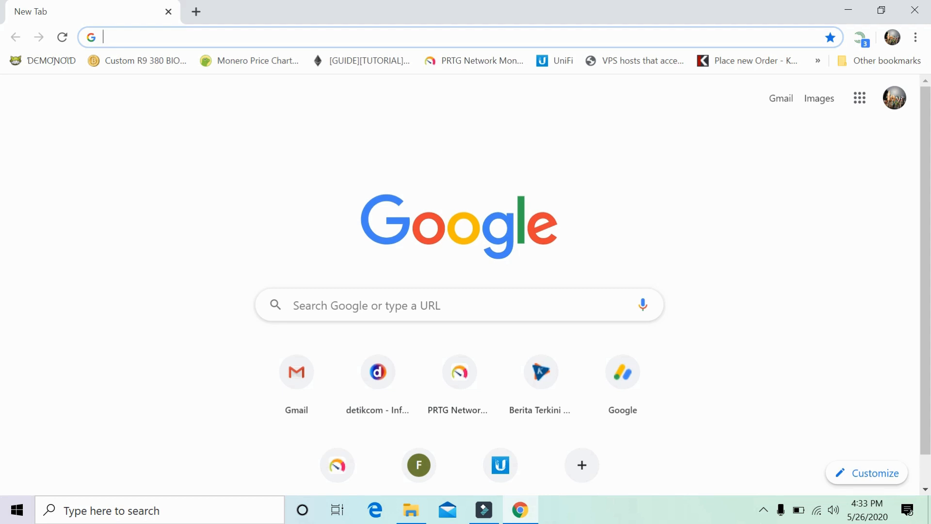
text(o)
key(Return)
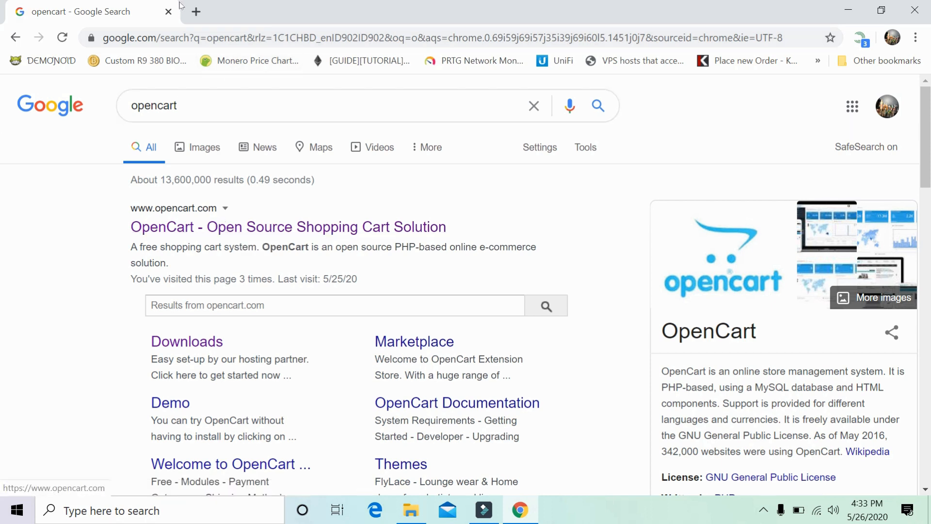
Open the official OpenCart website and scroll through its home page.
click(142, 233)
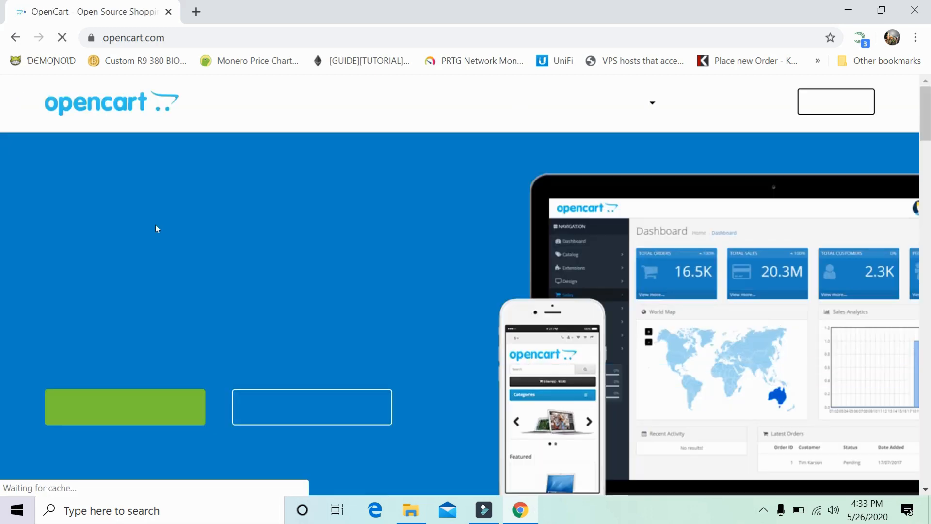
scroll(160, 340, down, 3)
scroll(160, 336, up, 3)
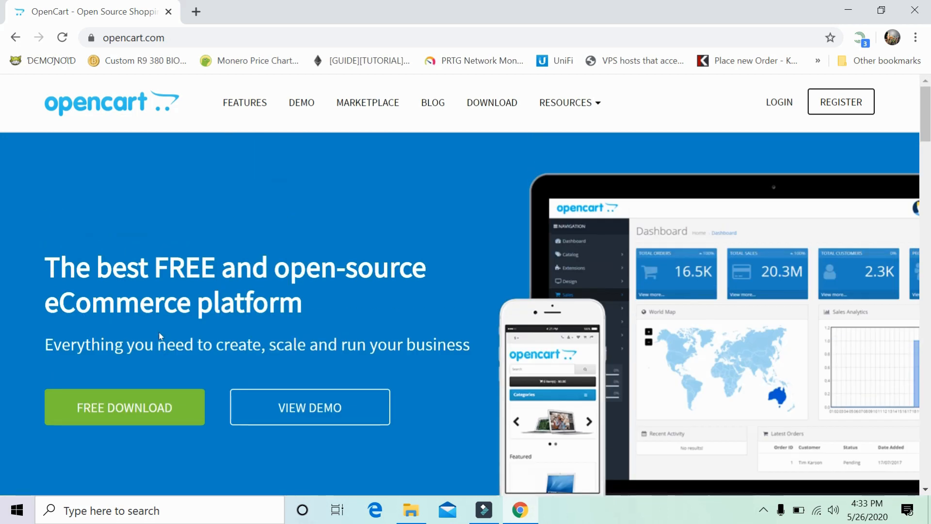
scroll(161, 336, down, 4)
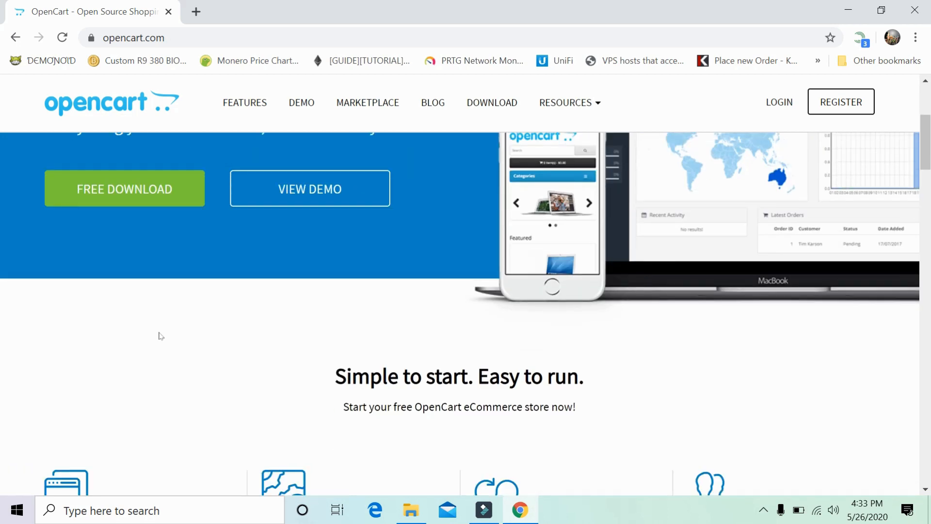
scroll(229, 249, up, 4)
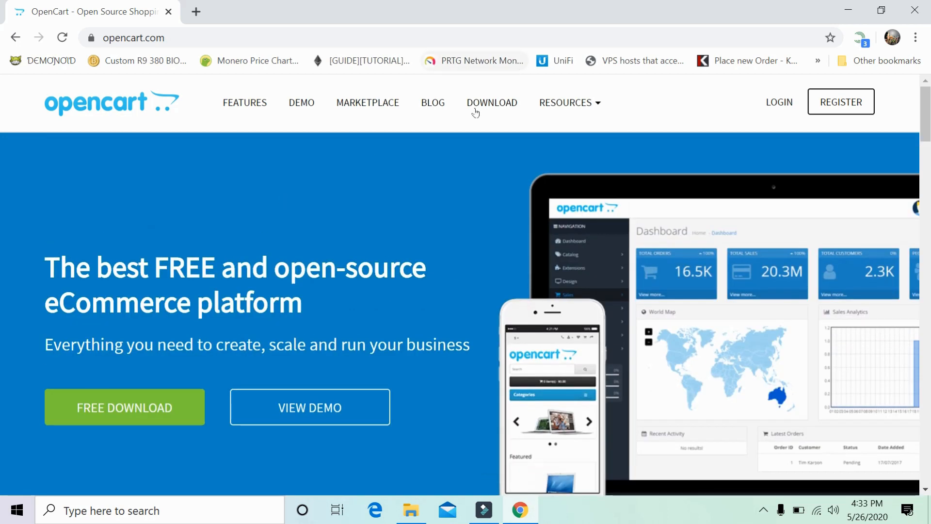
scroll(97, 358, down, 1)
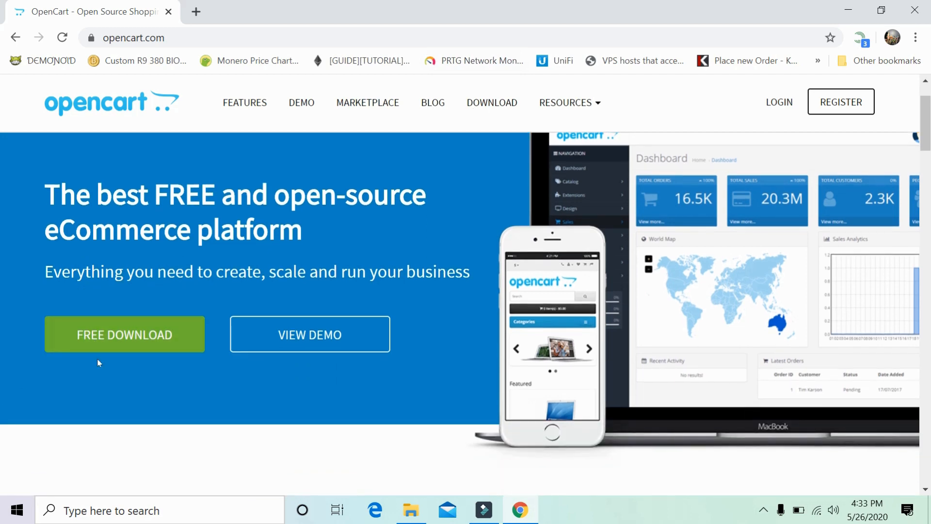
Request the OpenCart 3.0.3.3 download and cancel the save dialog.
click(105, 333)
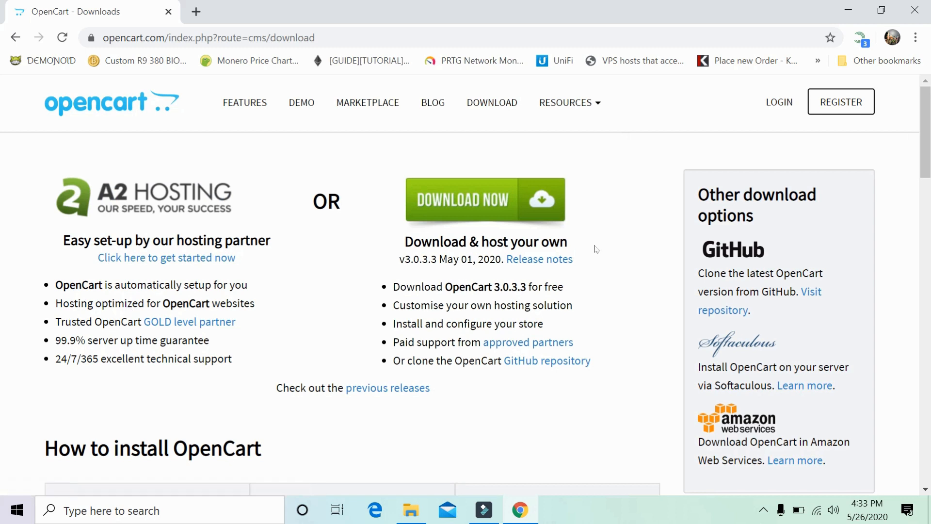
click(496, 203)
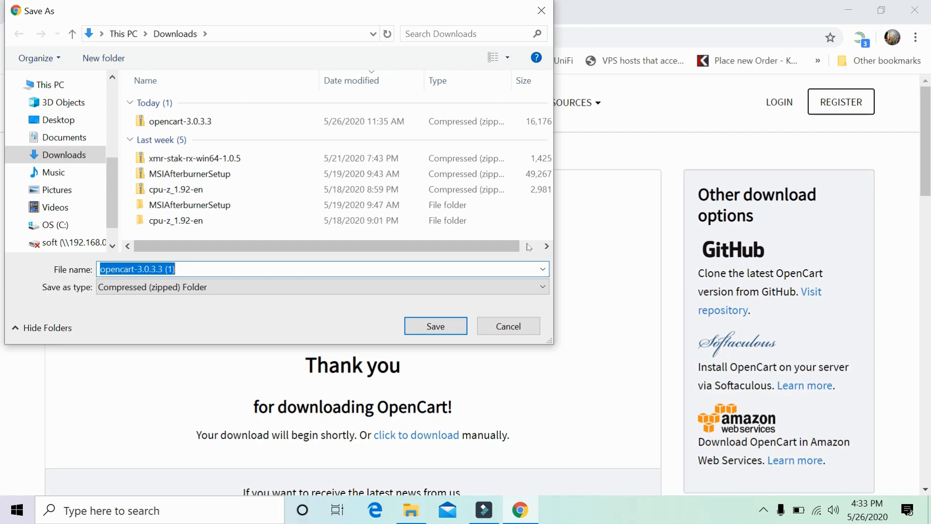
click(494, 326)
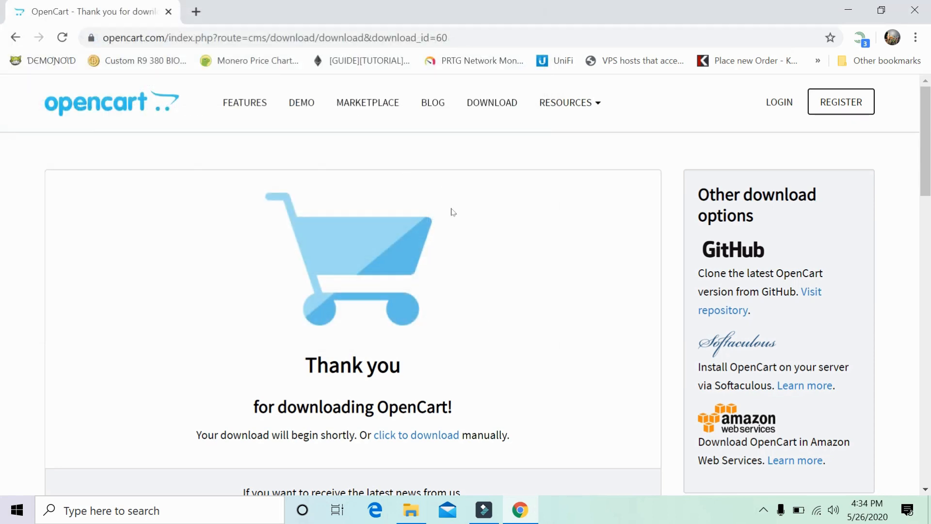
In a new tab, search for xampp and open the apachefriends.org home page.
click(195, 14)
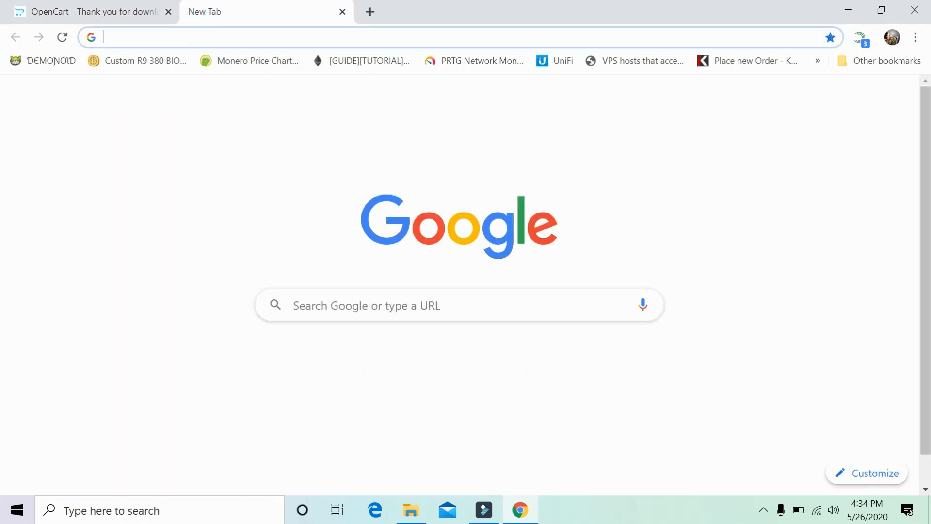
text(xmrig.com)
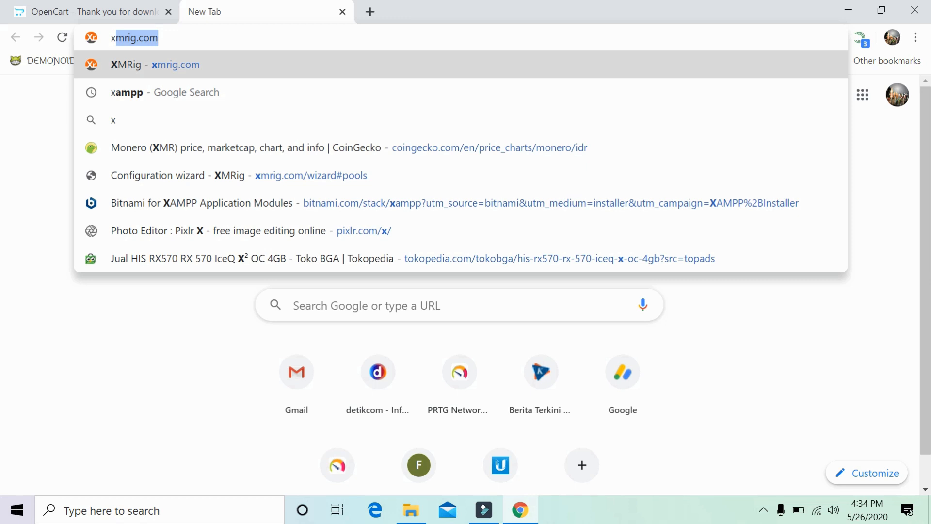
click(223, 87)
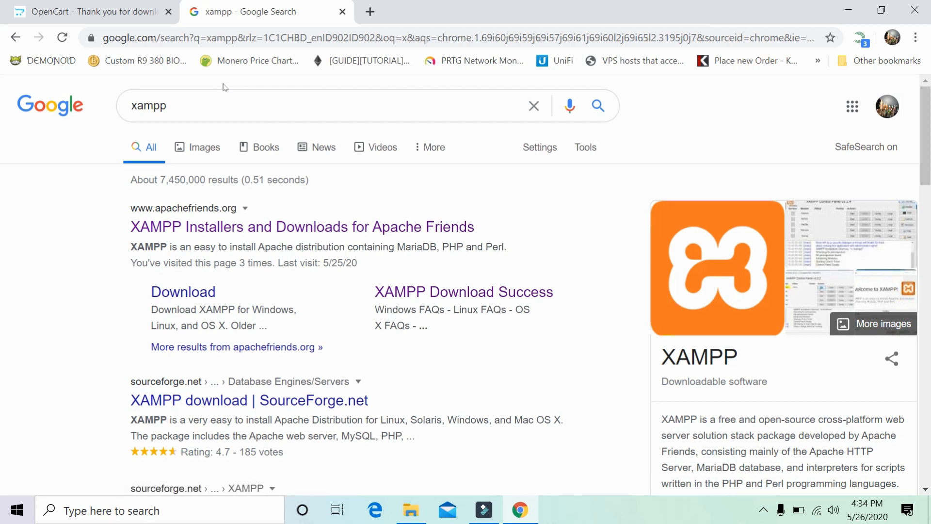
click(147, 232)
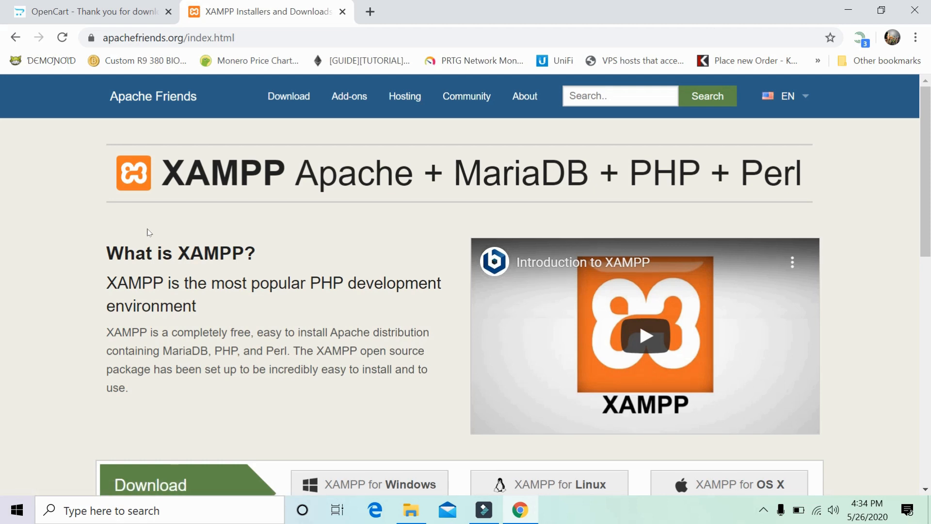
Request the XAMPP for Windows 7.4.6 download and cancel the save dialog.
scroll(148, 232, down, 3)
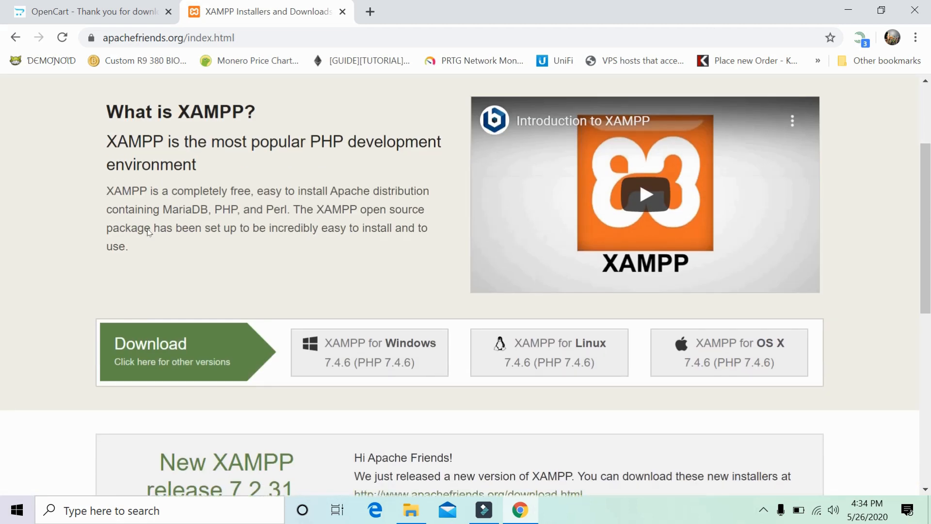
scroll(149, 232, up, 3)
scroll(149, 233, down, 2)
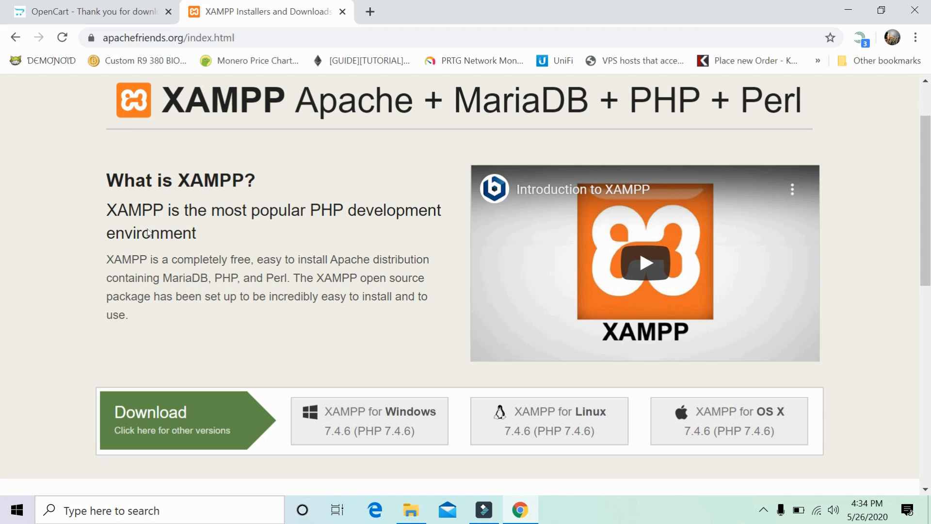
scroll(273, 191, up, 2)
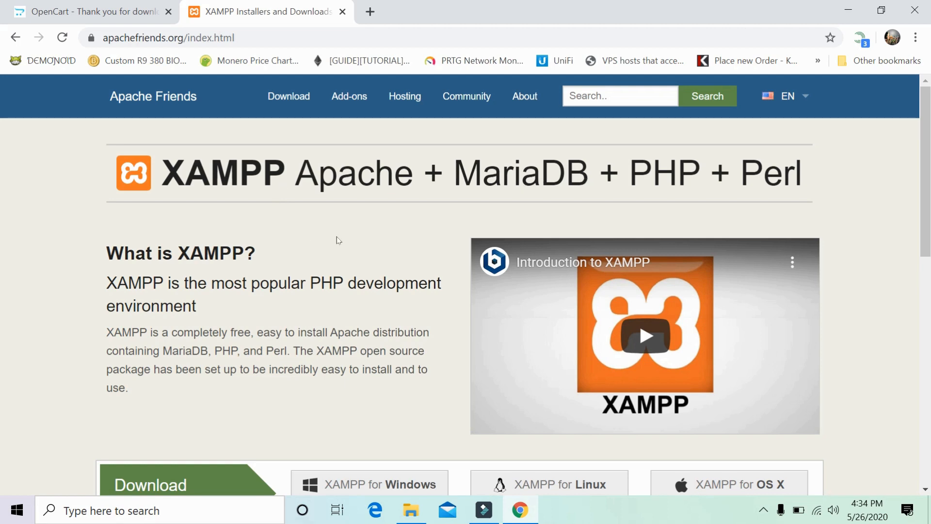
scroll(338, 240, down, 2)
scroll(338, 240, down, 2)
scroll(338, 239, up, 2)
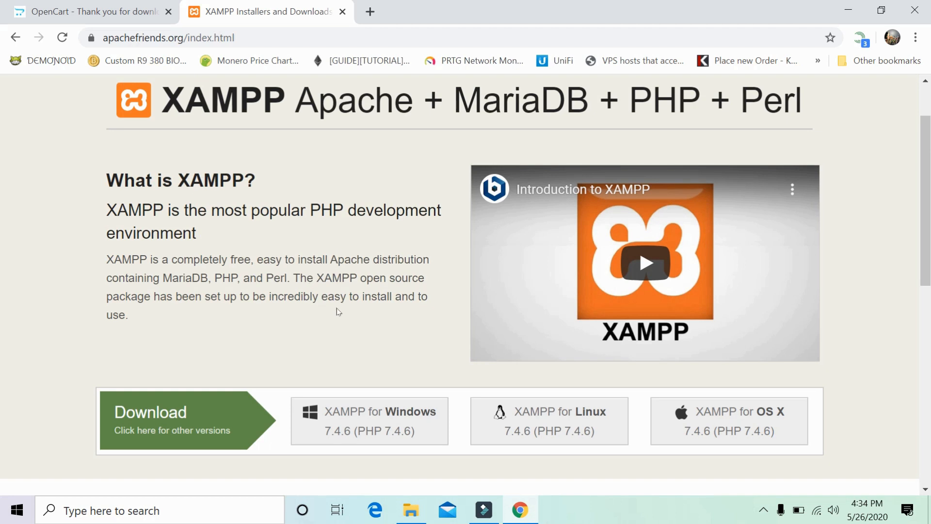
click(393, 431)
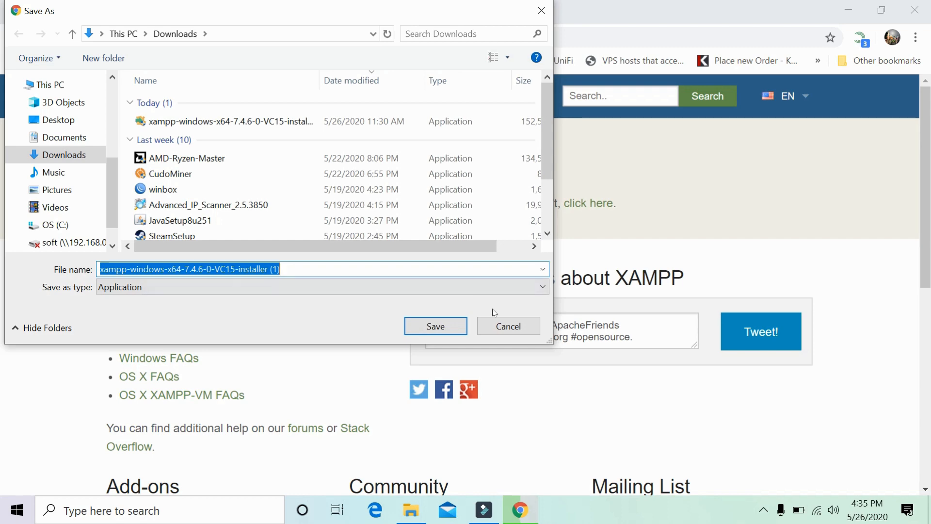
click(494, 325)
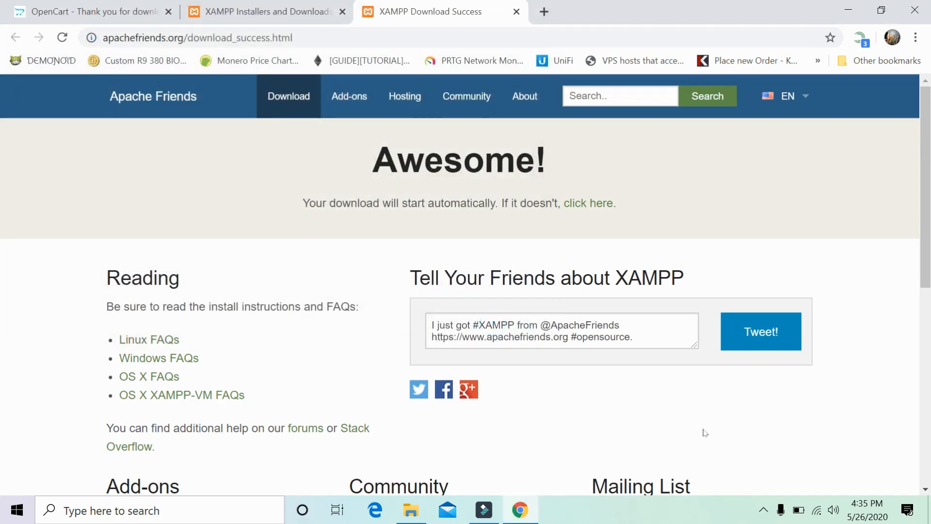
Return to the XAMPP tab and open Chrome's Downloads list.
click(297, 19)
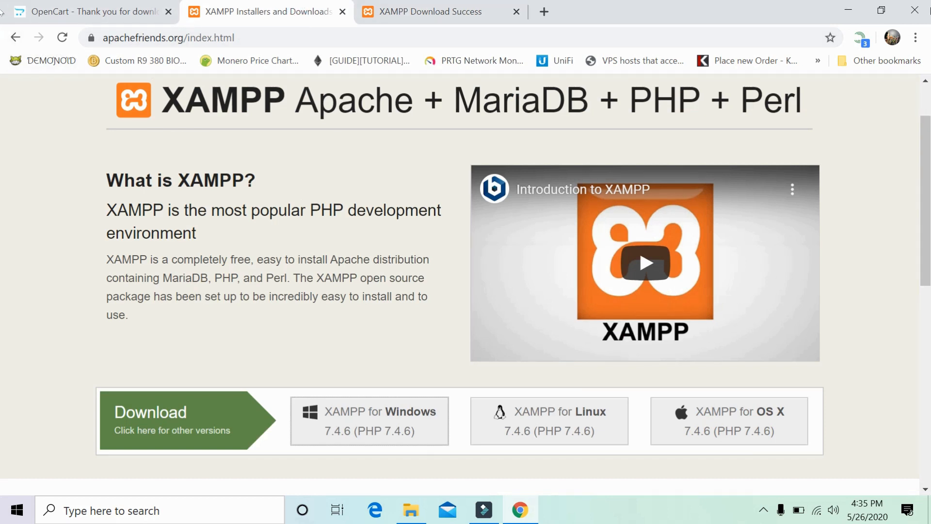
click(915, 38)
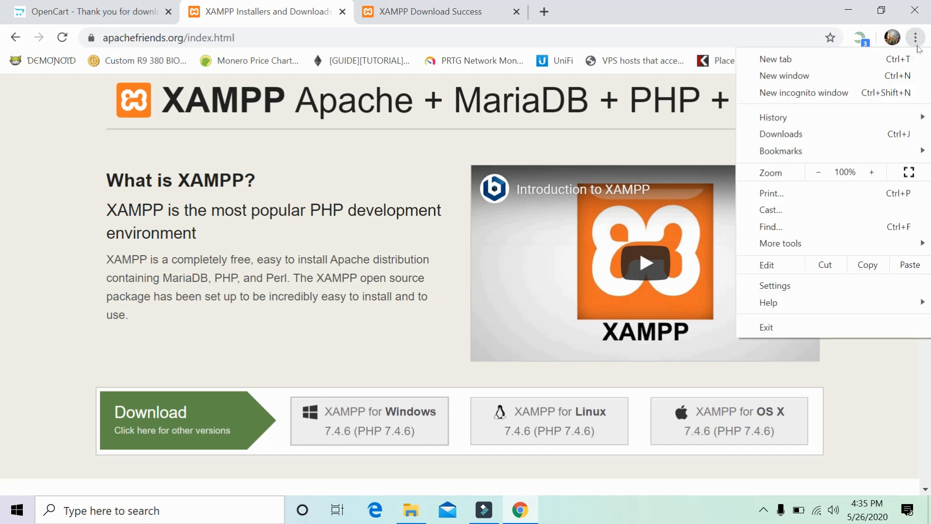
click(802, 134)
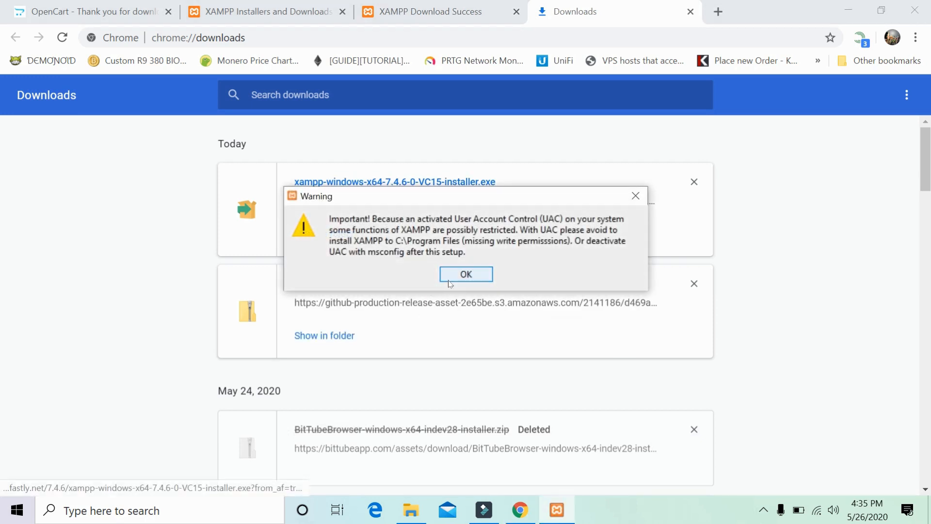
Accept the UAC warning and keep default components, folder and English language through to Ready to Install.
click(449, 281)
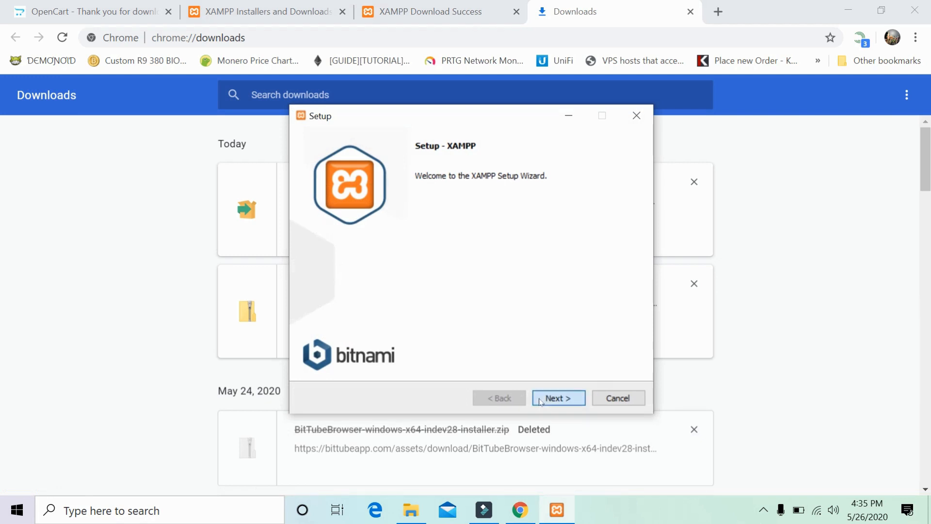
click(541, 402)
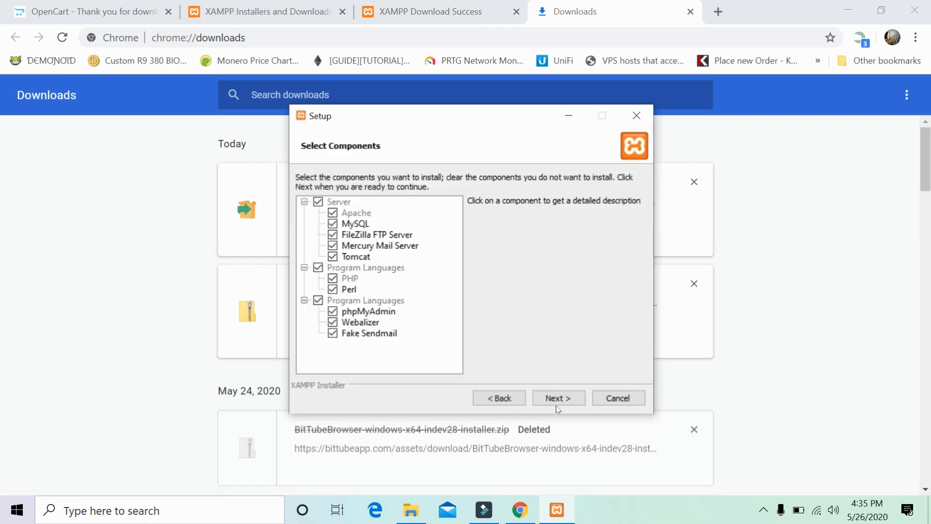
click(556, 404)
click(558, 407)
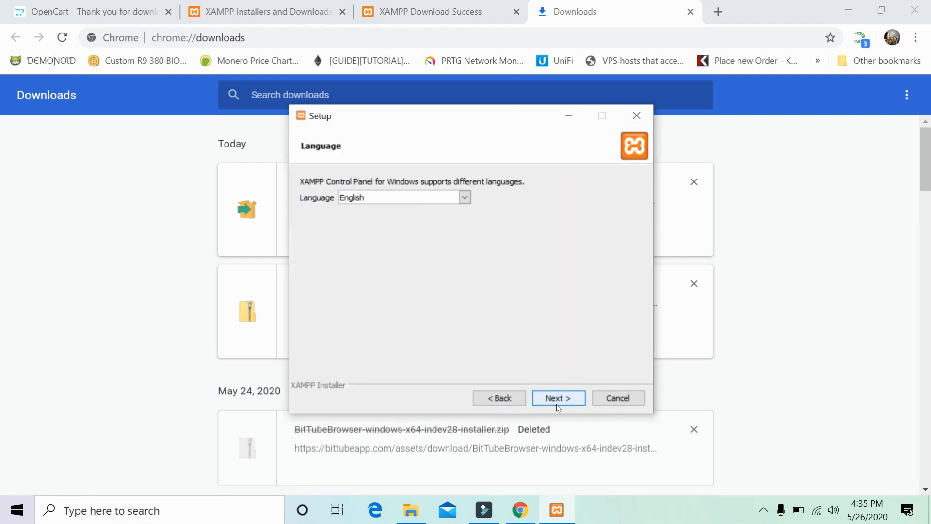
click(559, 406)
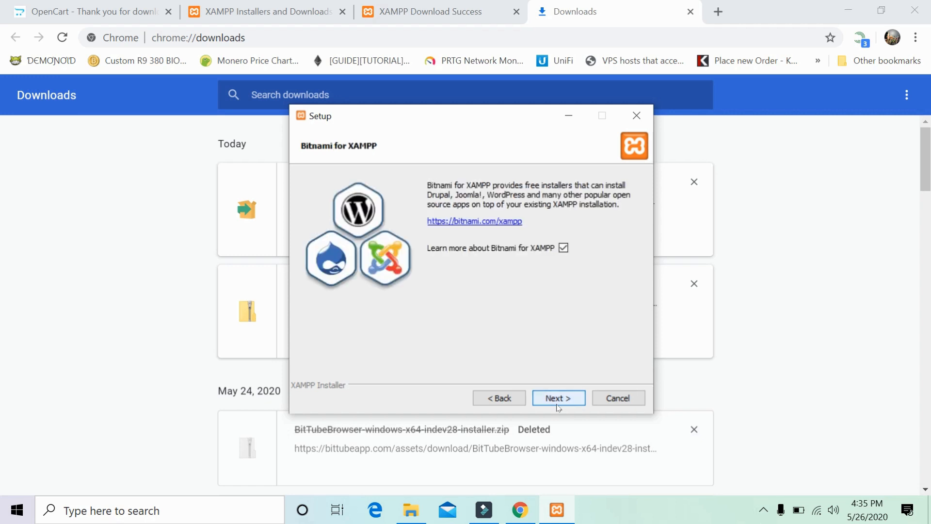
click(559, 406)
click(557, 398)
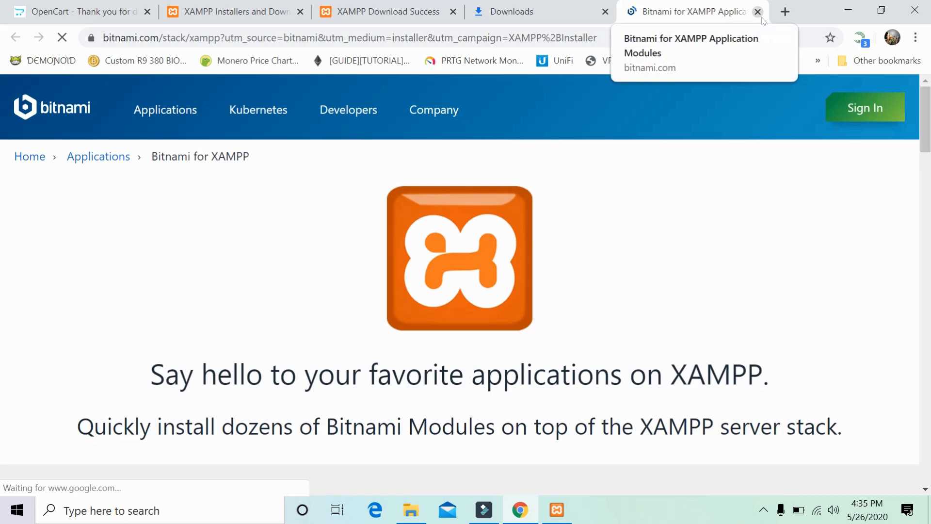
Close the Bitnami web page, run the installation, and finish with the Control Panel launching.
click(758, 11)
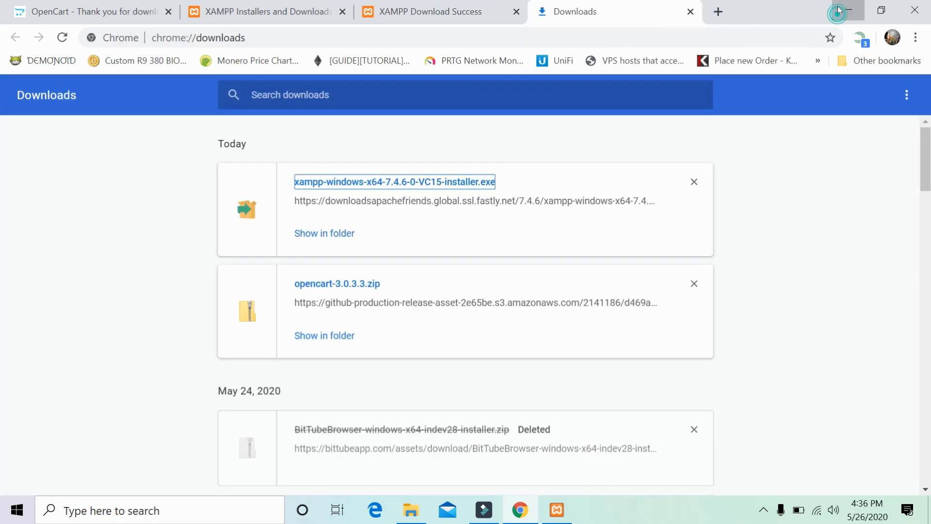
click(838, 10)
click(546, 400)
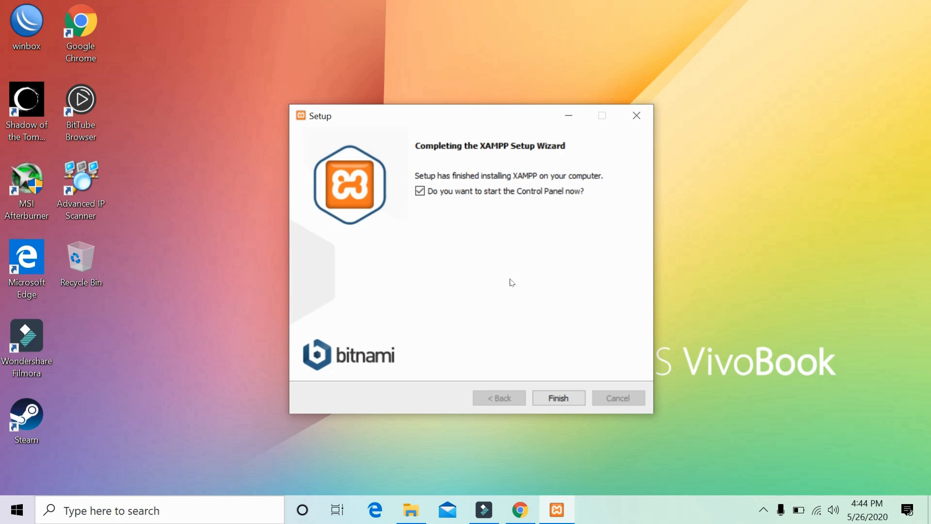
click(559, 396)
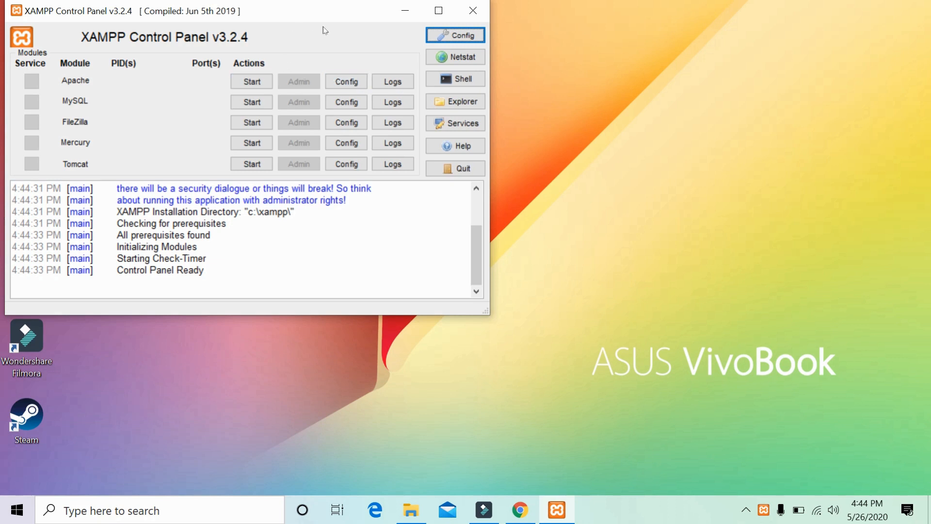
Centre the XAMPP Control Panel, minimize it, and refresh the desktop.
drag(328, 14, 542, 74)
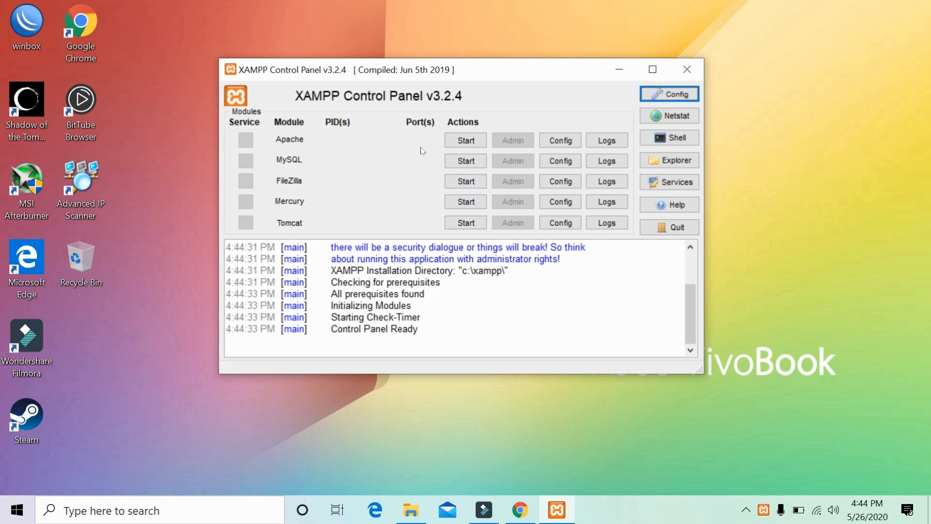
click(620, 71)
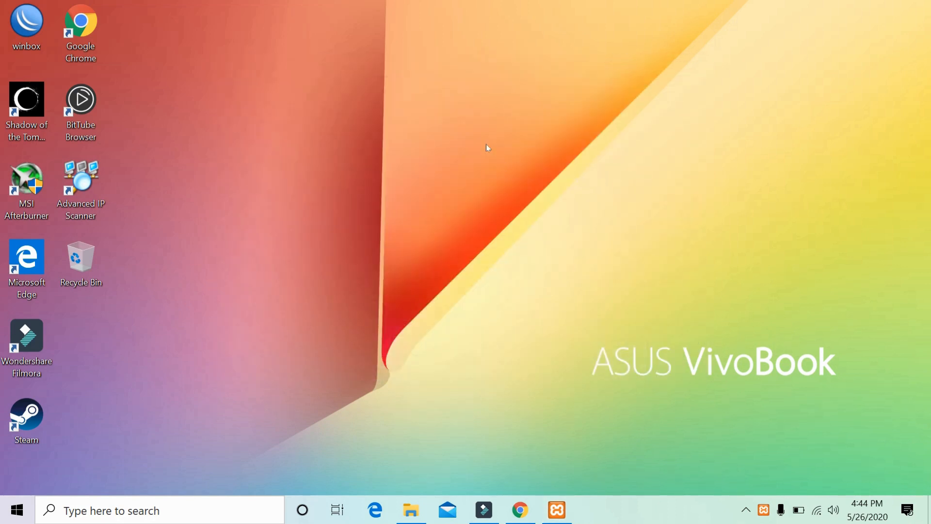
right_click(474, 129)
click(508, 189)
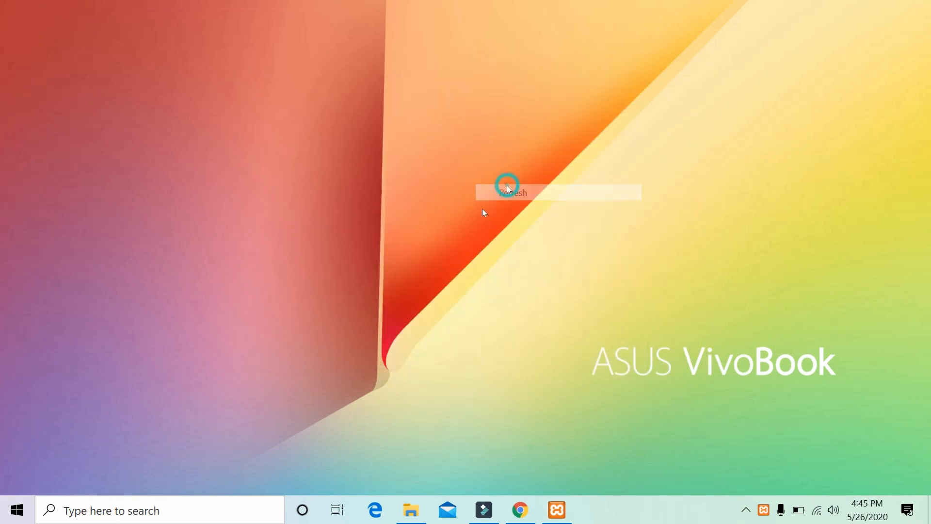
Restore the Explorer window and navigate to C:\xampp\htdocs.
click(422, 513)
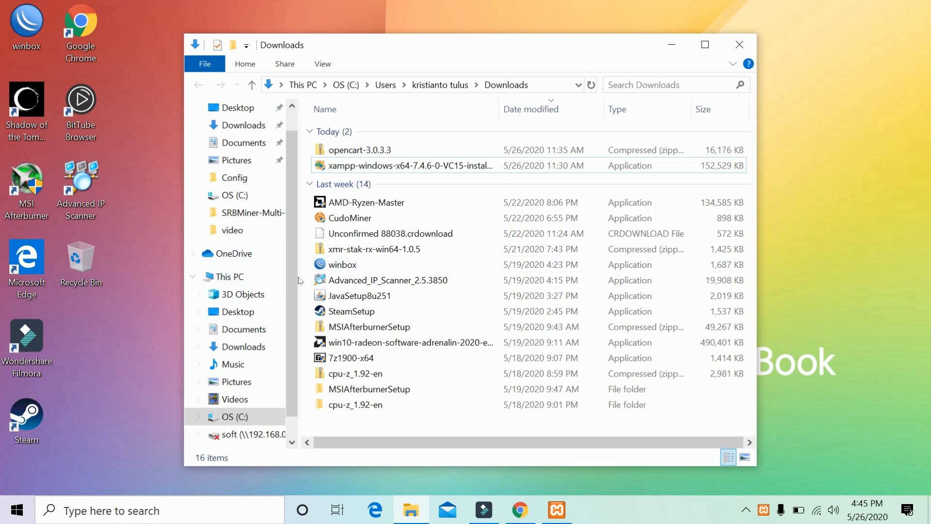
scroll(294, 287, down, 2)
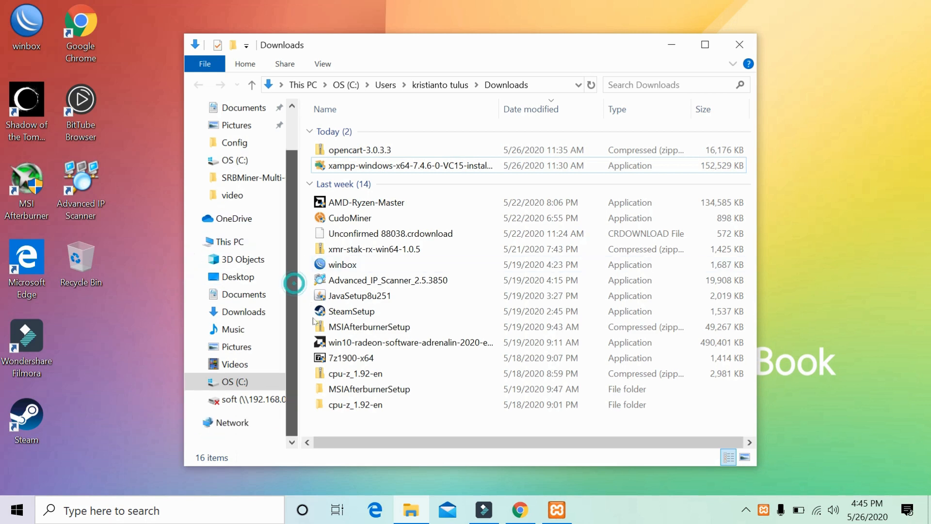
click(280, 375)
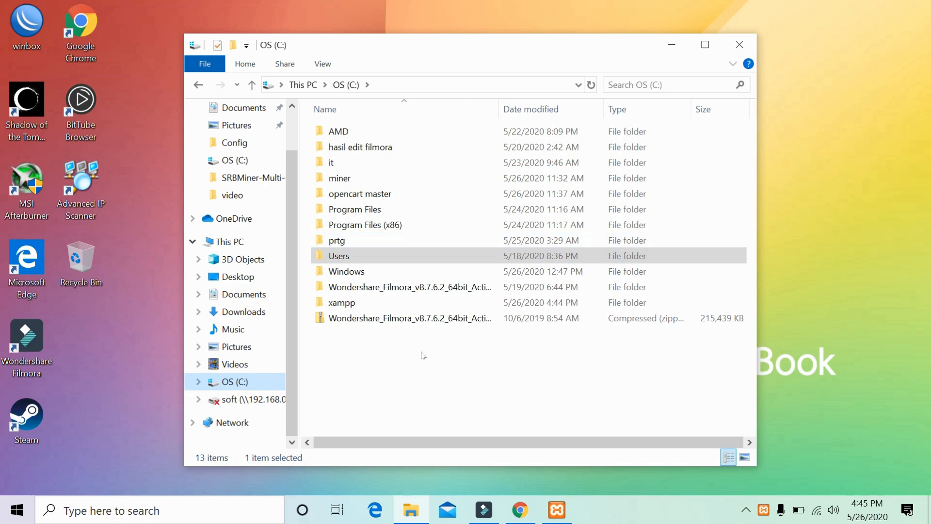
click(392, 307)
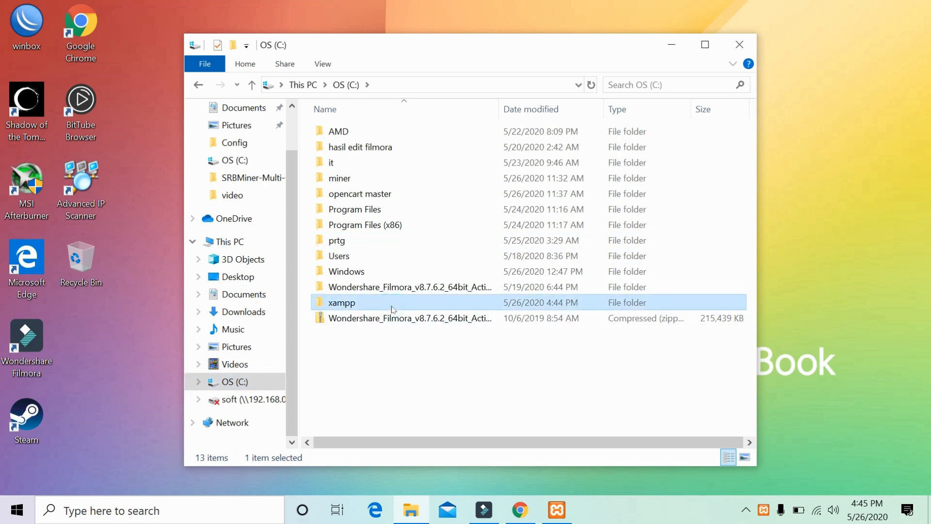
double_click(392, 308)
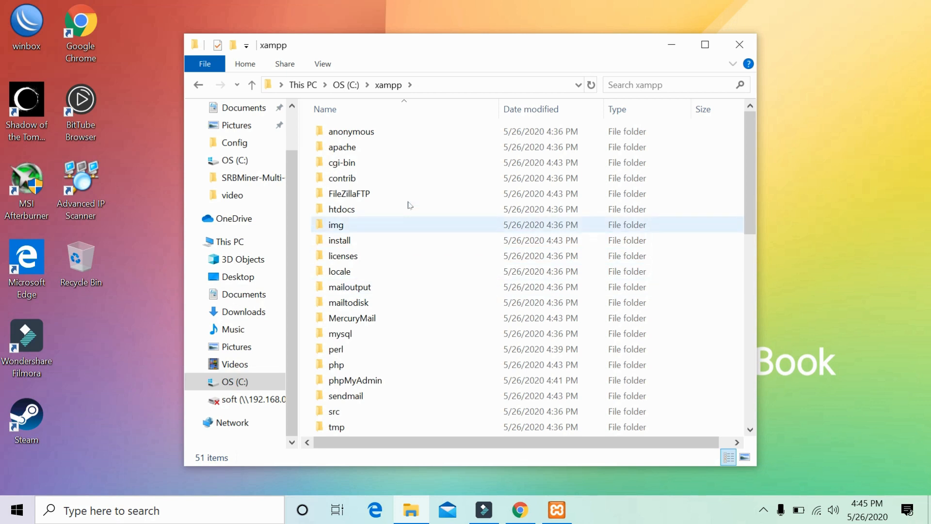
double_click(376, 216)
click(440, 299)
click(437, 277)
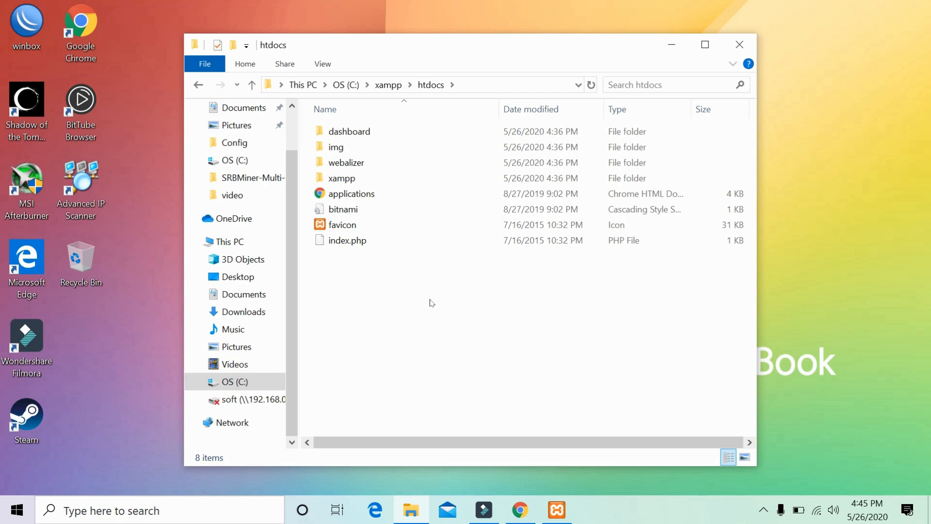
Select and delete all eight items in htdocs, then close the window.
key(ctrl+a)
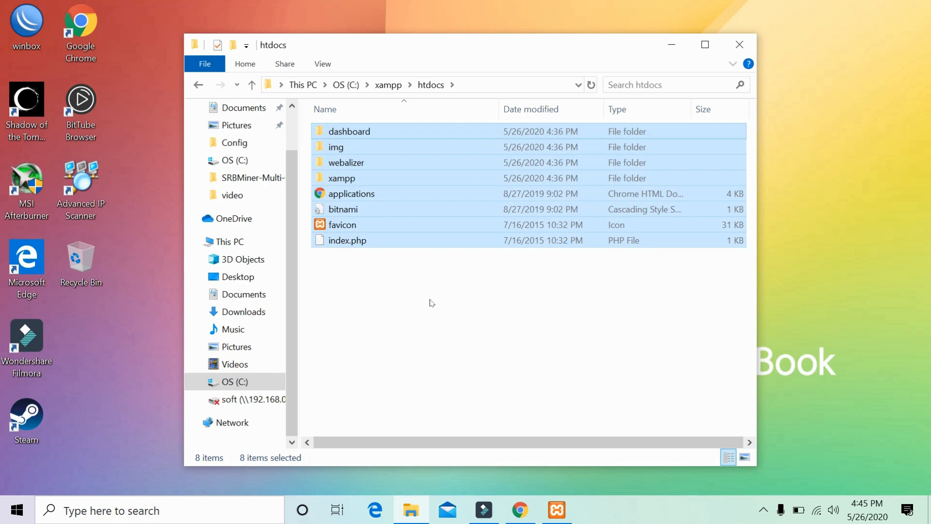
key(Delete)
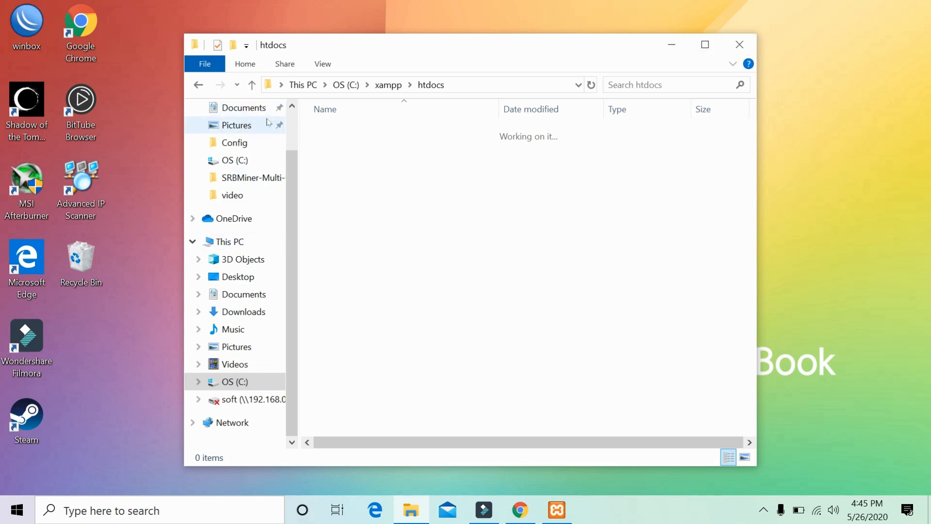
click(291, 129)
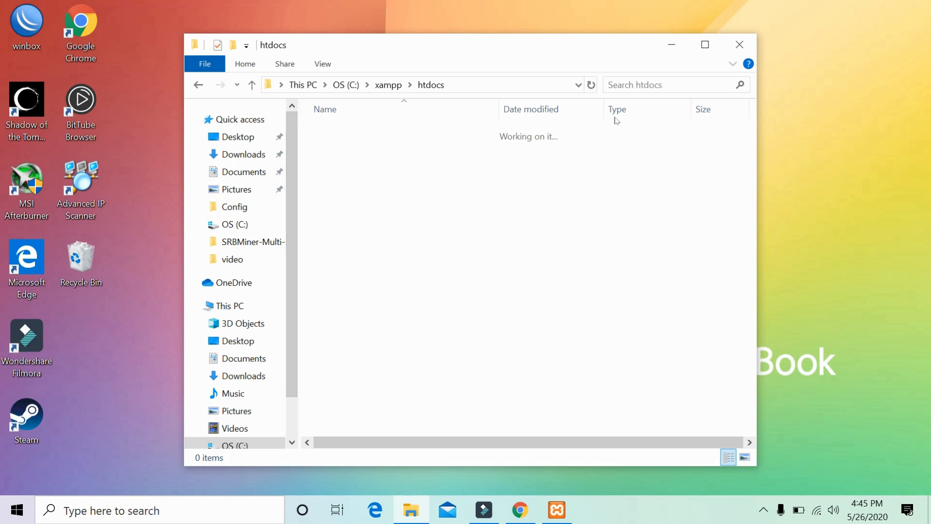
click(739, 44)
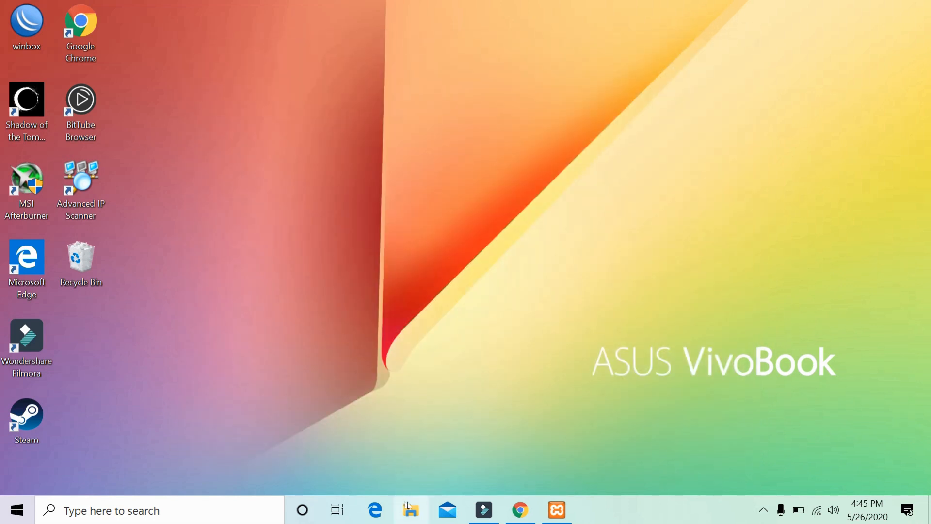
Show the downloaded opencart-3.0.3.3 zip in its folder and cut it.
click(518, 507)
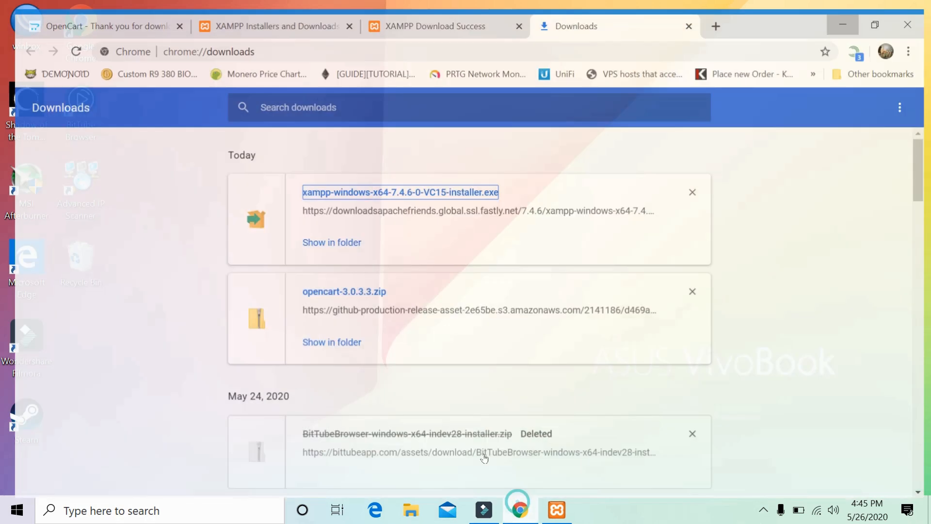
click(334, 340)
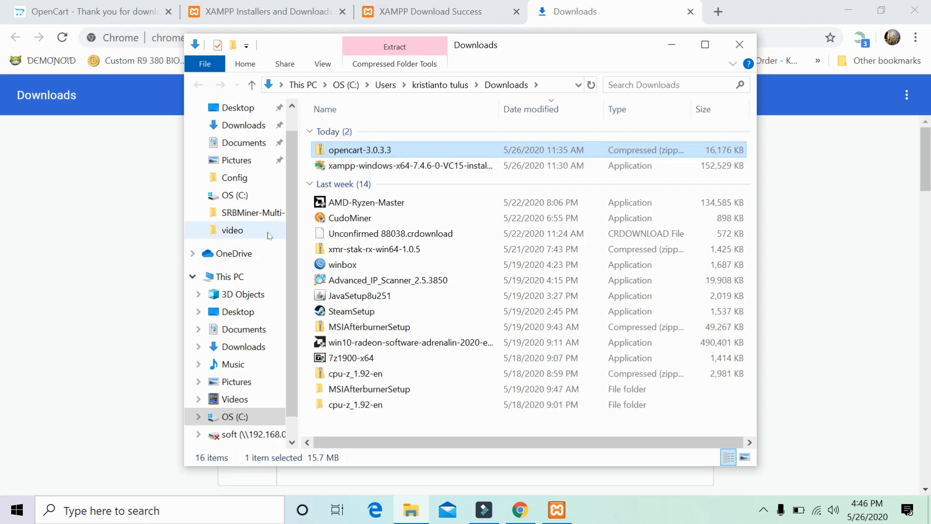
right_click(325, 150)
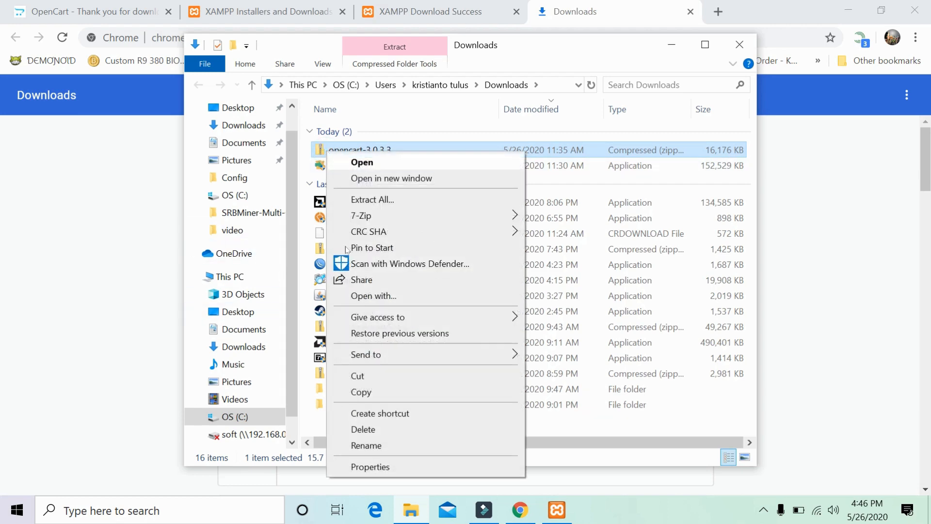
click(383, 377)
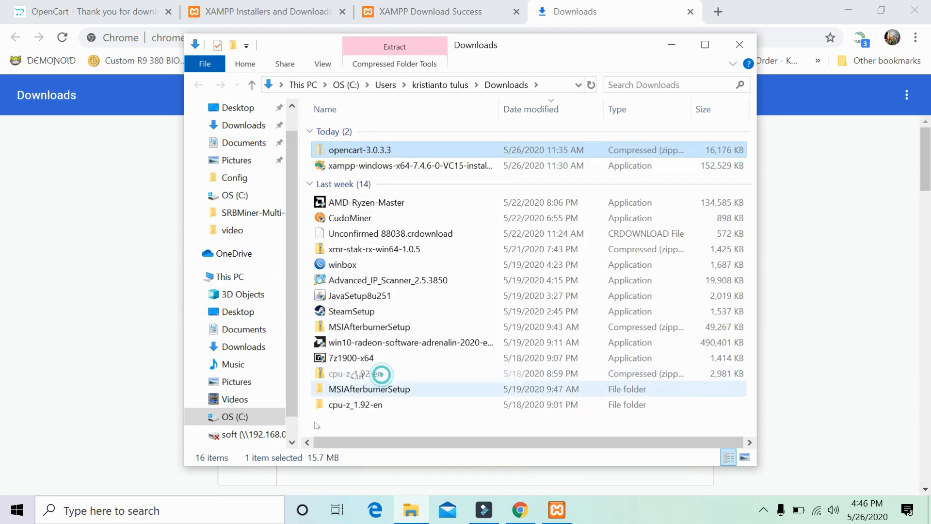
Open C:\opencart master and delete the extracted opencart-3.0.3.3 folder.
click(262, 417)
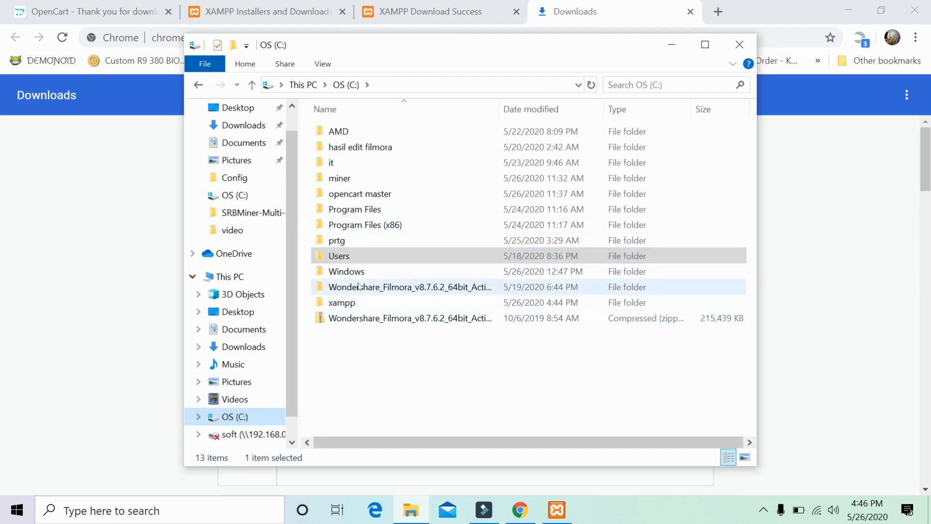
double_click(360, 193)
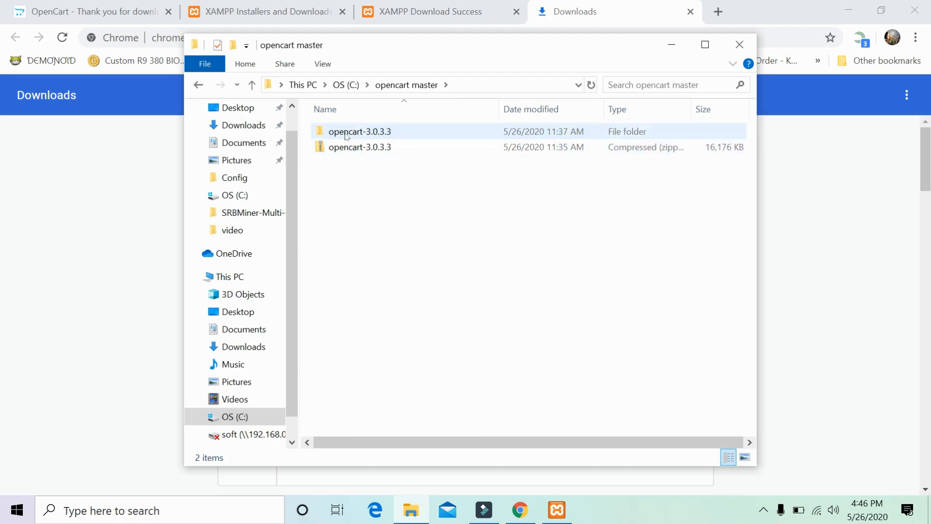
click(352, 137)
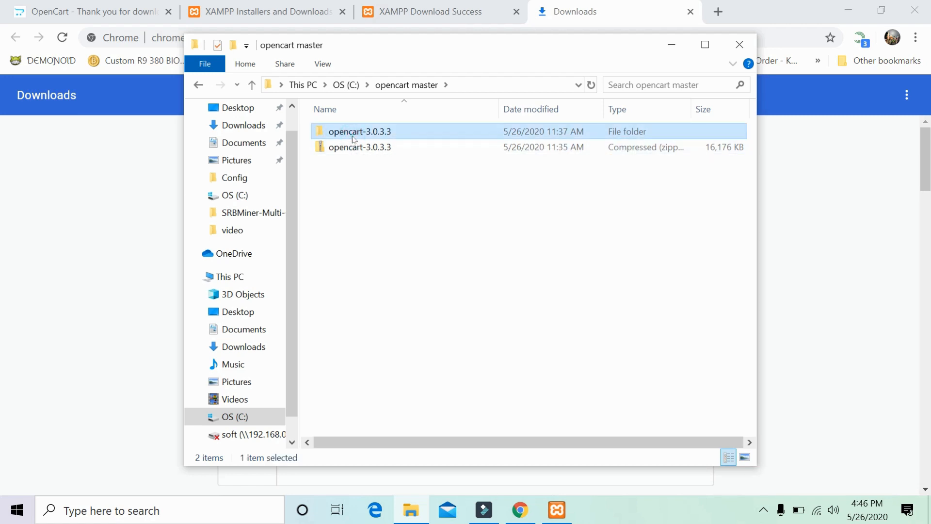
key(Delete)
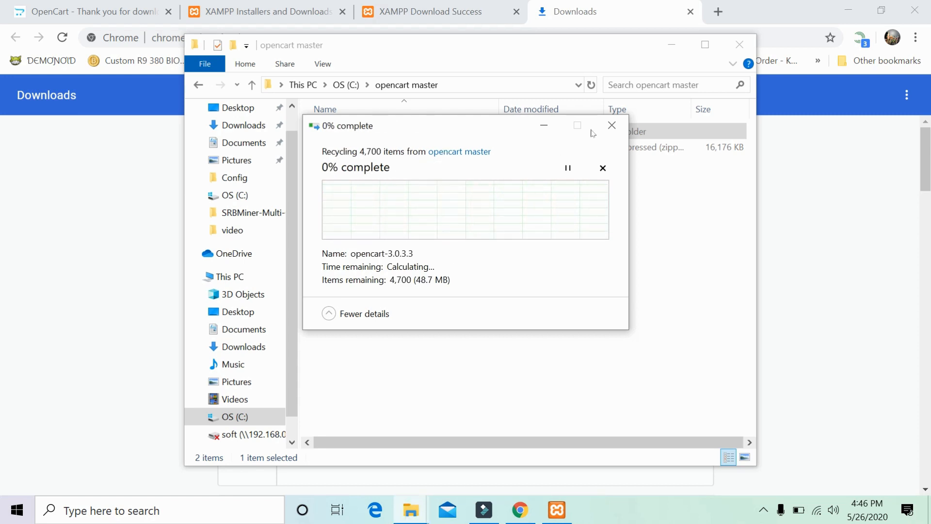
Extract the opencart-3.0.3.3 zip with 7-Zip into an opencart-3.0.3.3 folder.
click(611, 125)
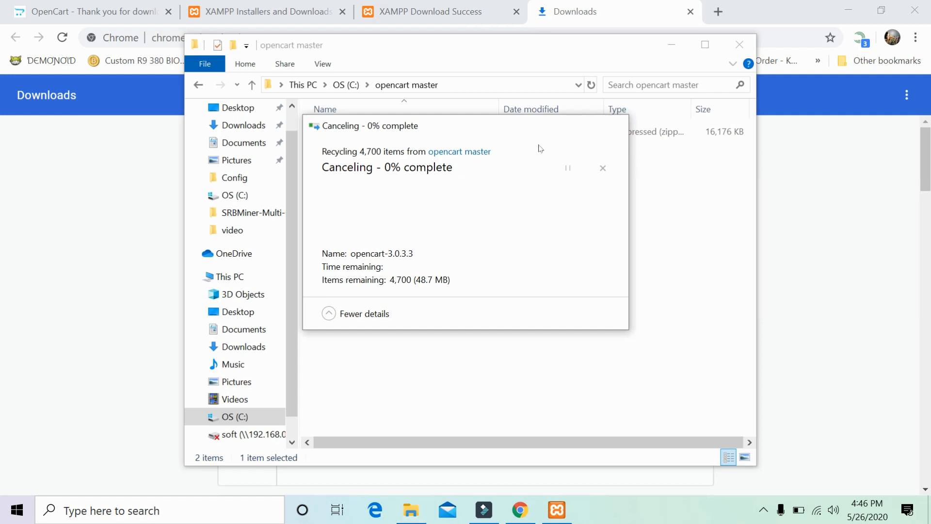
right_click(426, 129)
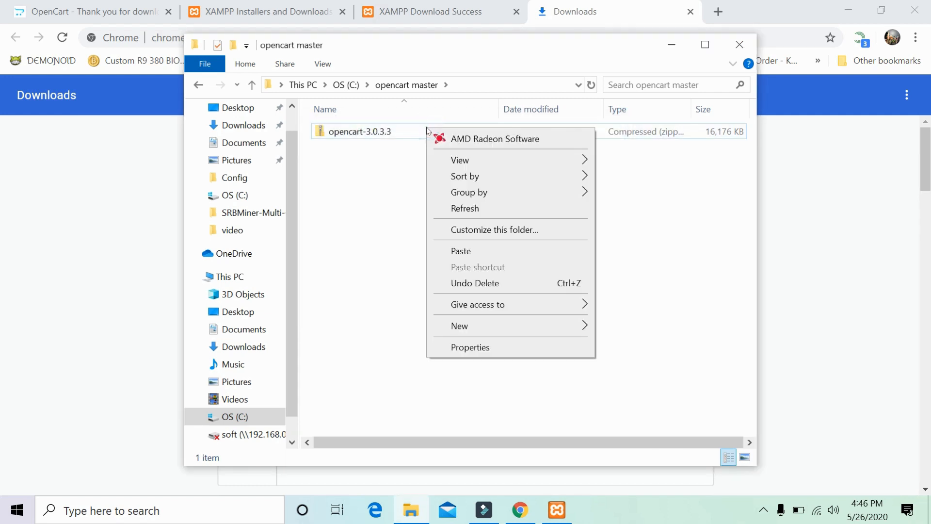
click(382, 131)
right_click(383, 131)
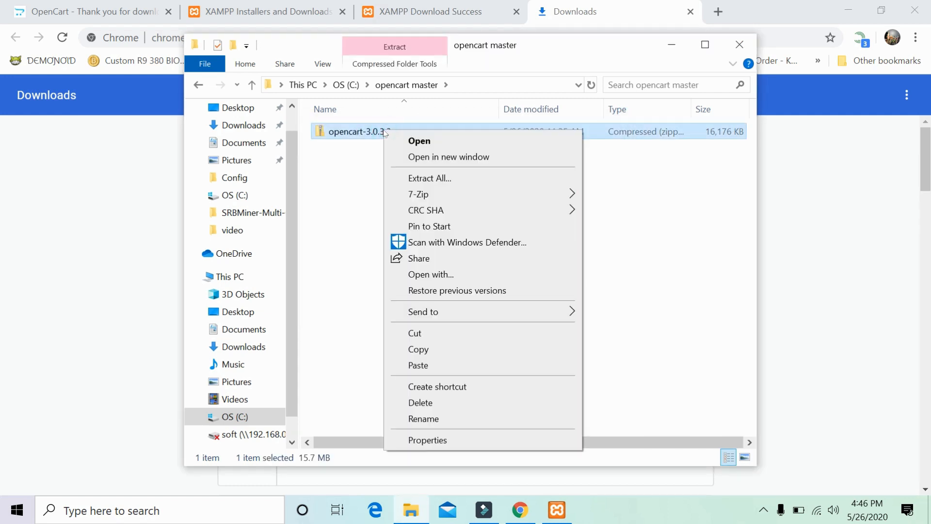
mouse_move(468, 194)
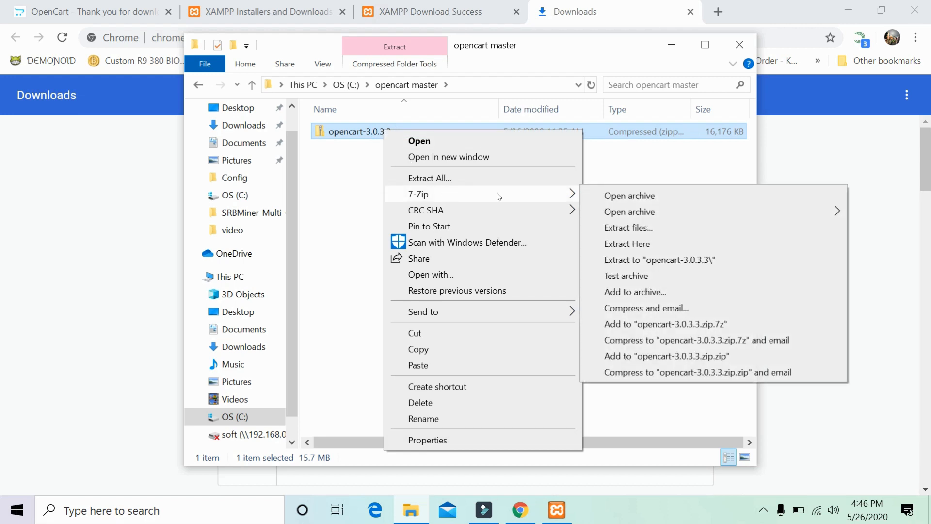
click(682, 260)
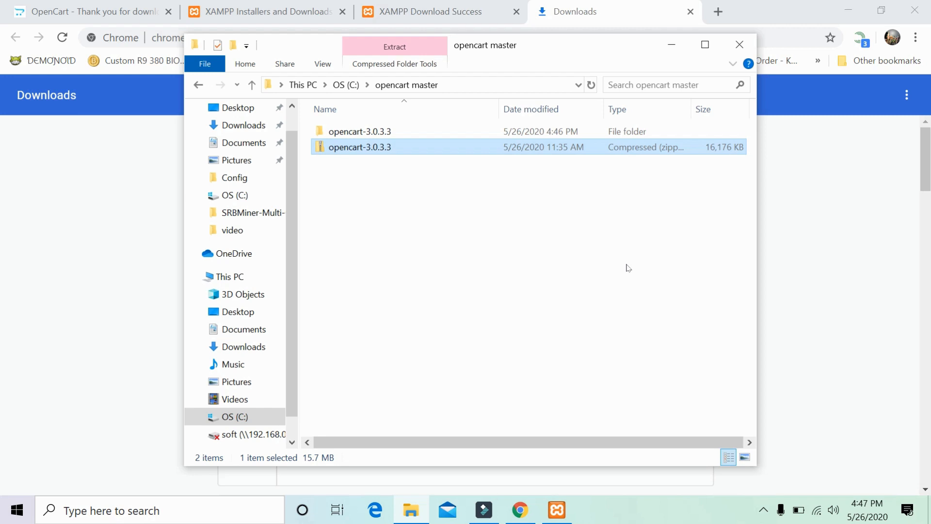
Browse into opencart-3.0.3.3\upload\admin and select config-dist.php.
click(375, 134)
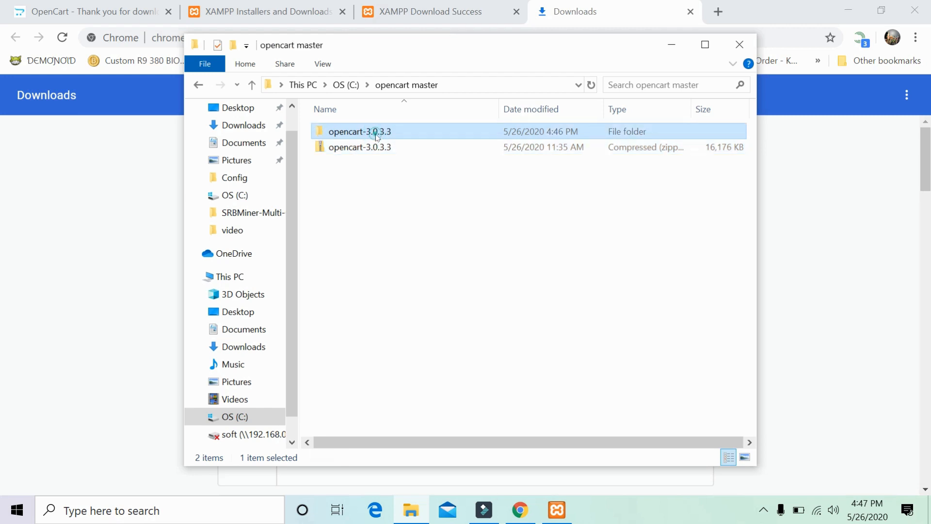
double_click(377, 136)
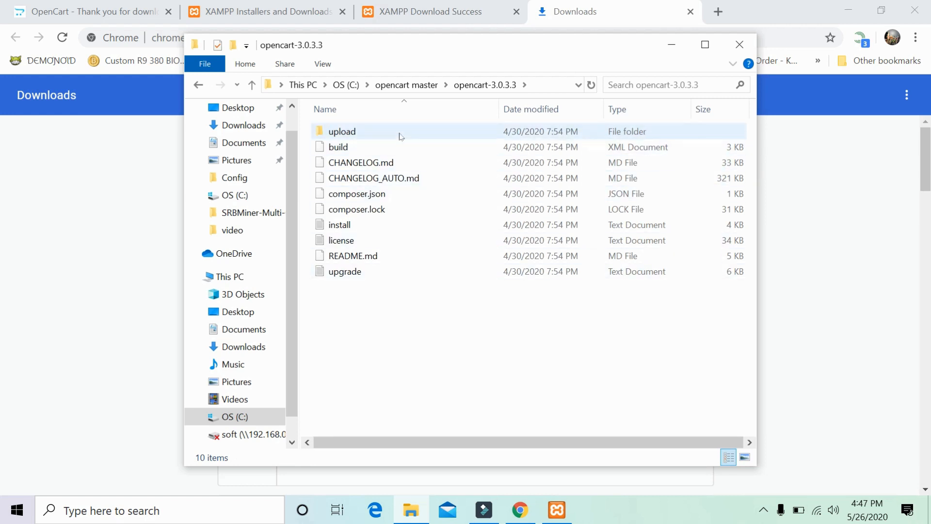
mouse_move(359, 138)
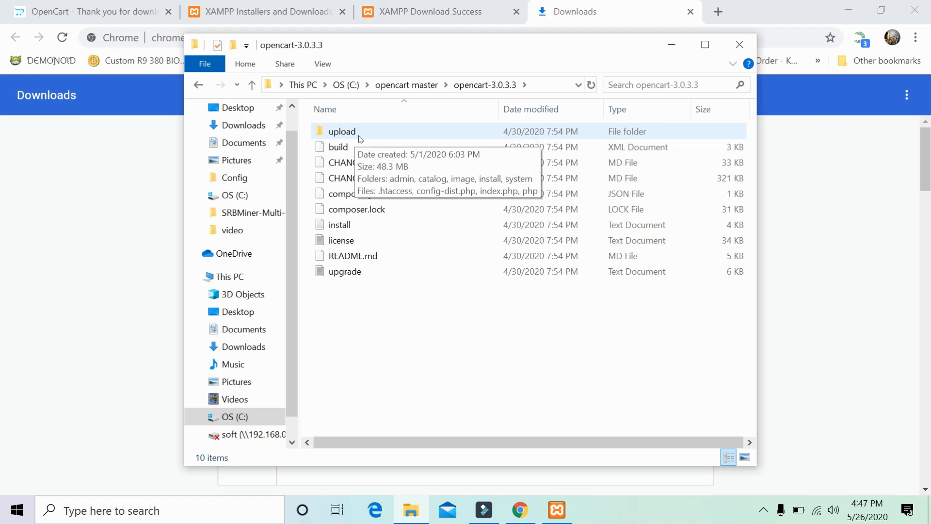
right_click(359, 138)
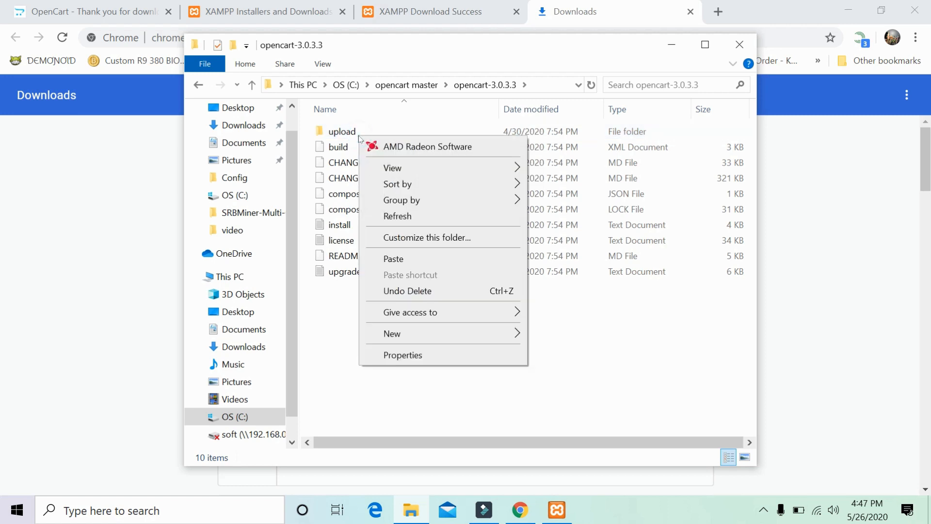
click(334, 138)
right_click(334, 138)
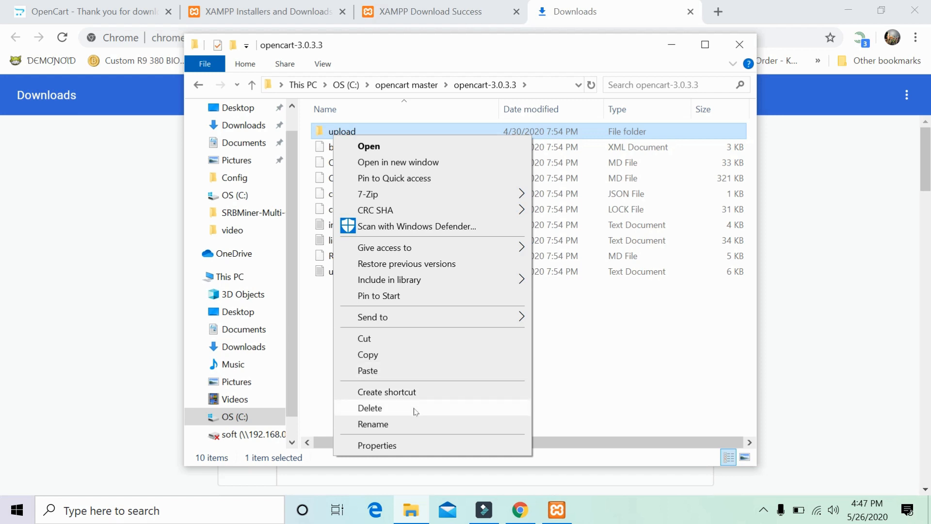
click(641, 326)
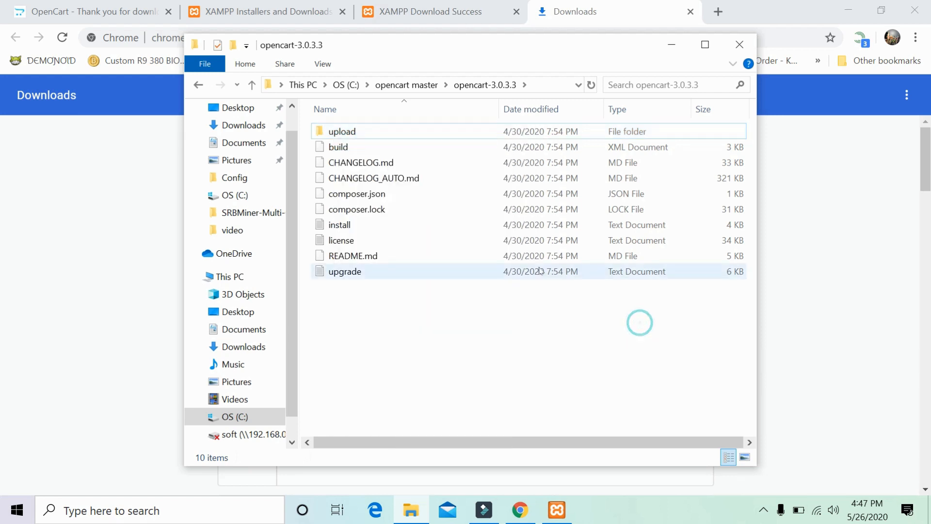
click(438, 130)
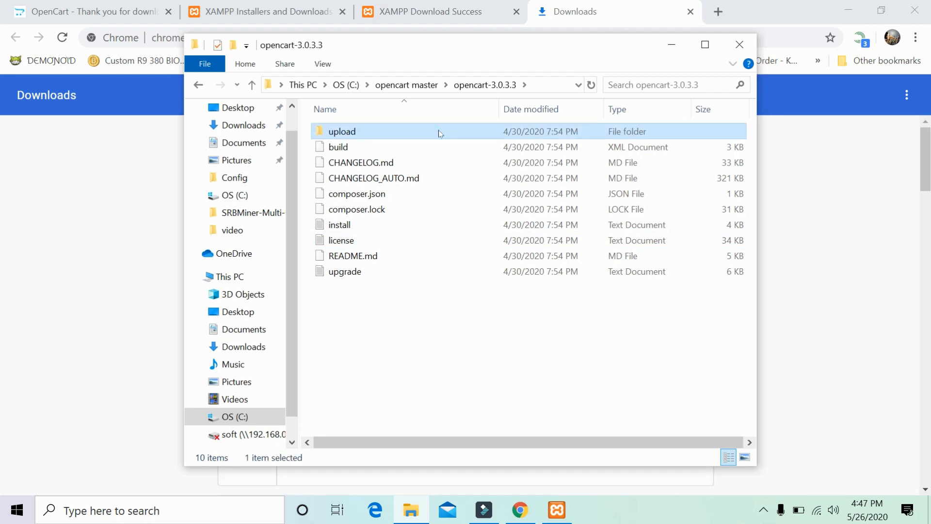
double_click(438, 130)
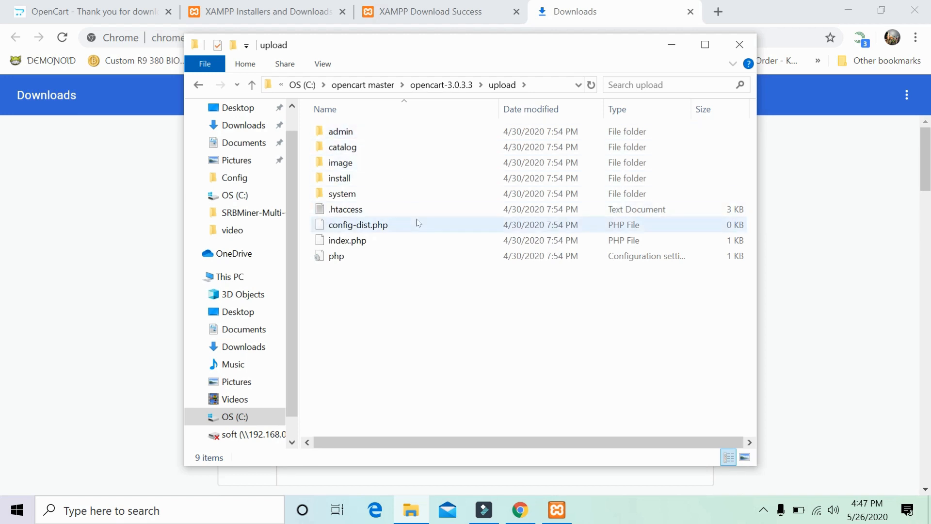
double_click(377, 132)
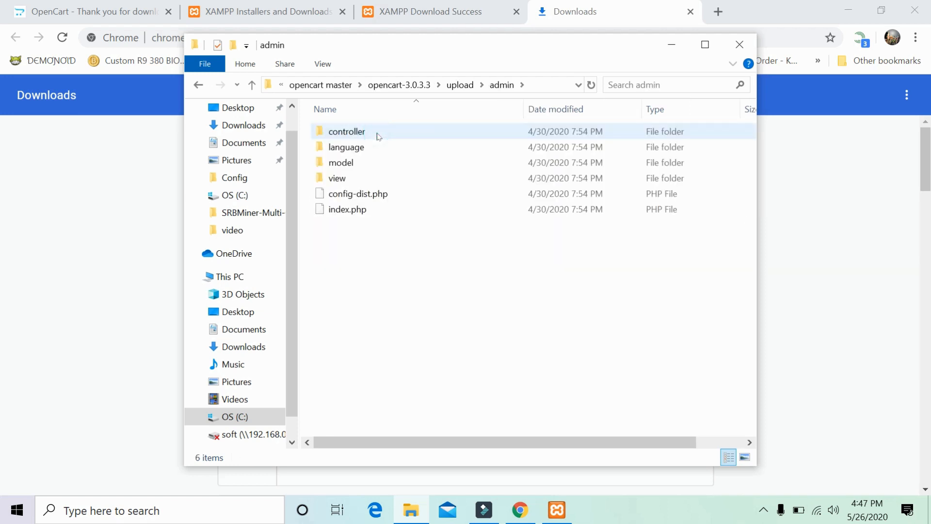
click(365, 196)
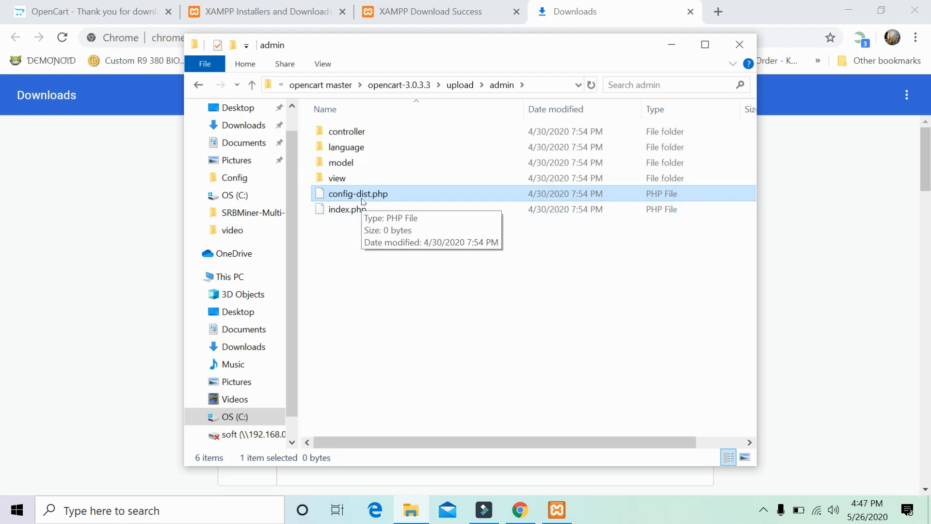
Rename the admin folder's config-dist.php to config.php.
right_click(367, 196)
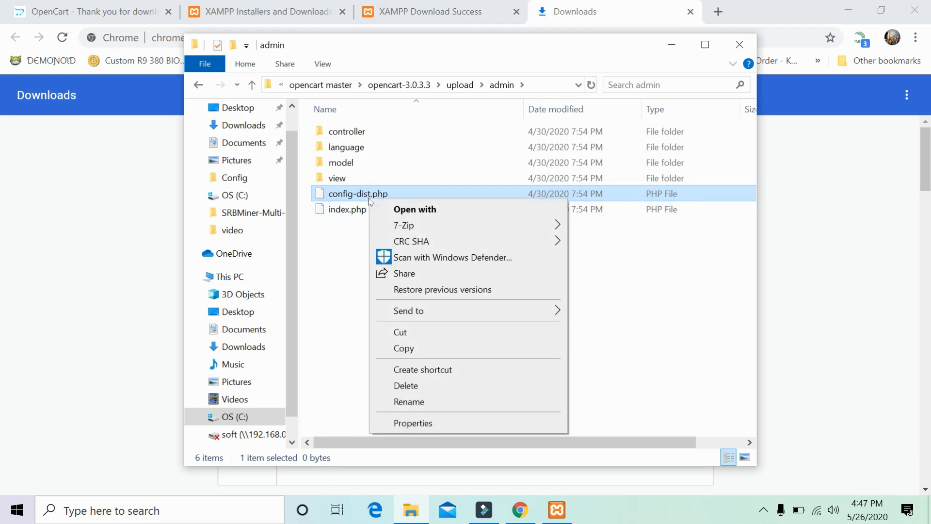
click(407, 401)
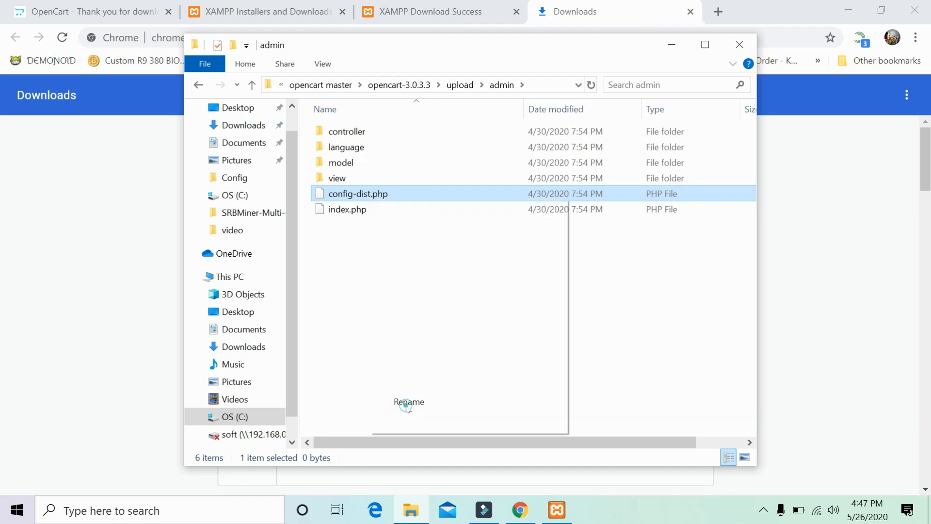
click(371, 194)
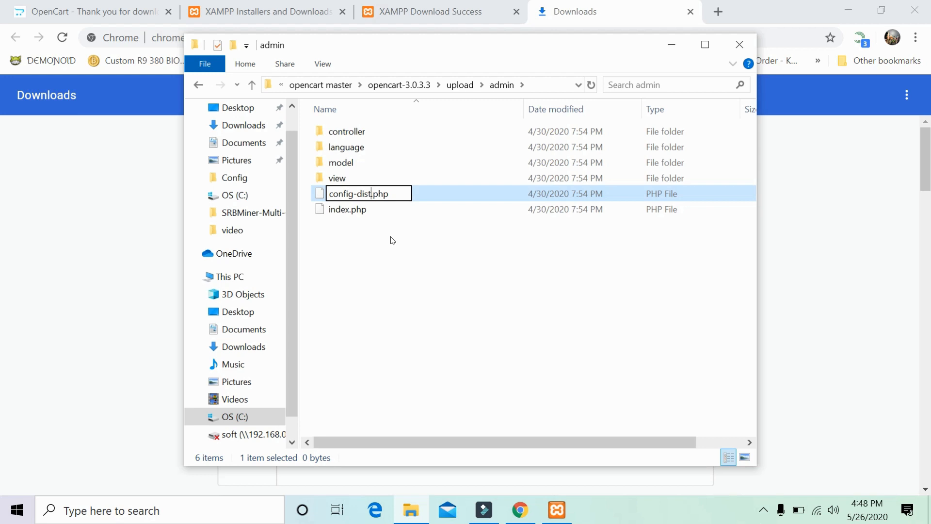
key(BackSpace)
key(BackSpace)
key(BackSpace)
key(BackSpace)
key(BackSpace)
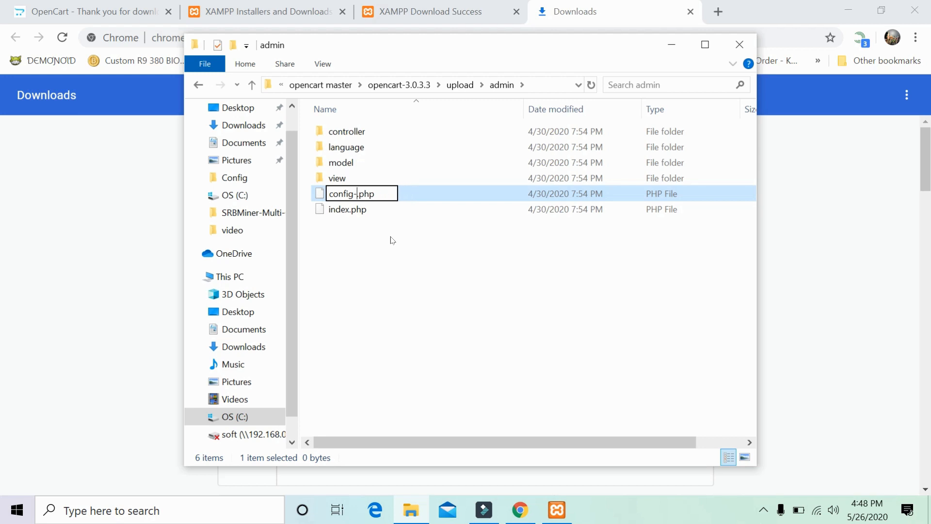
key(Return)
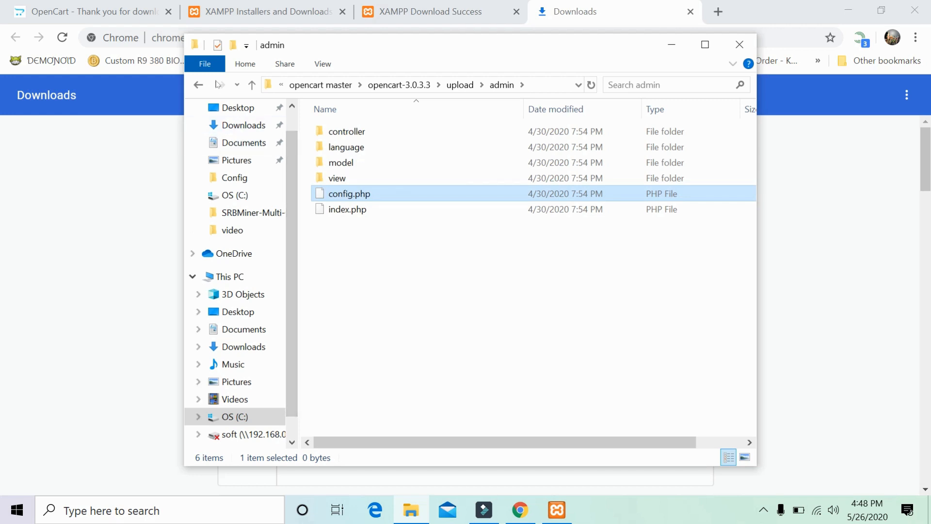
Back in the upload folder, rename its config-dist.php to config.php too.
click(199, 86)
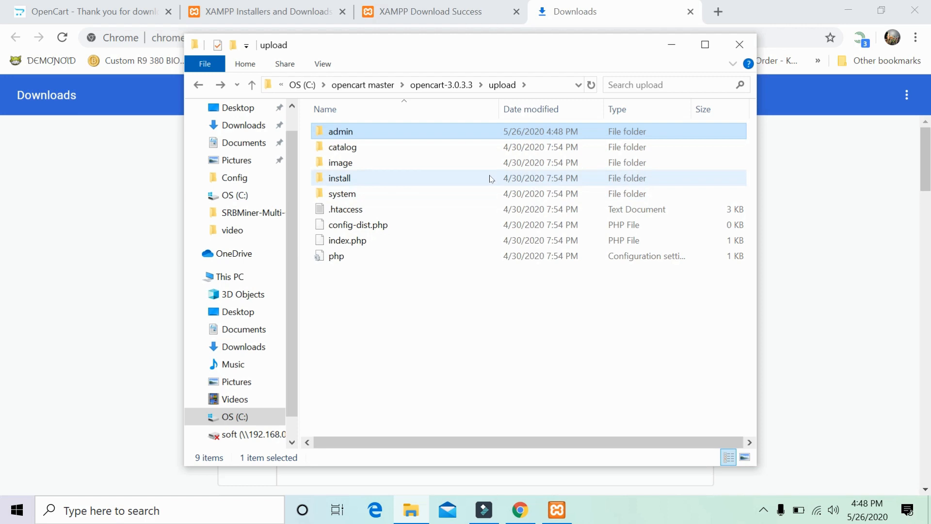
click(388, 228)
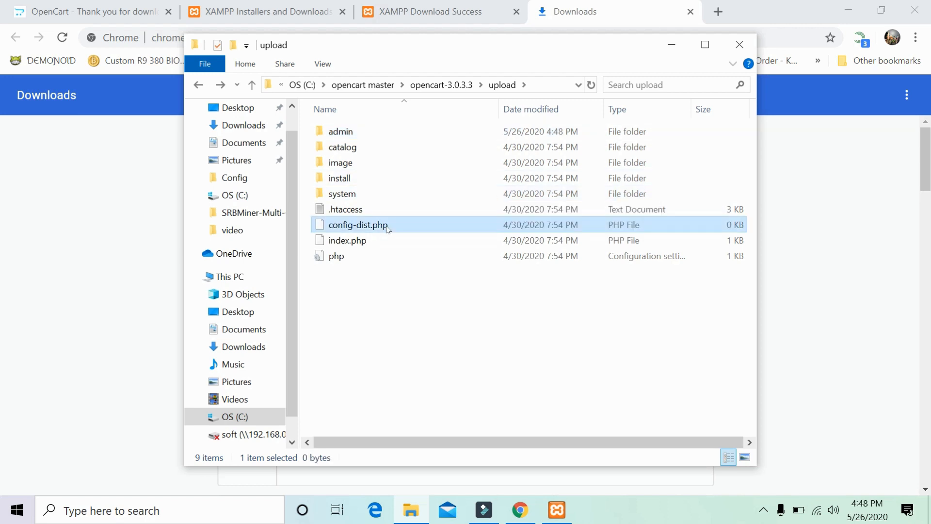
right_click(388, 228)
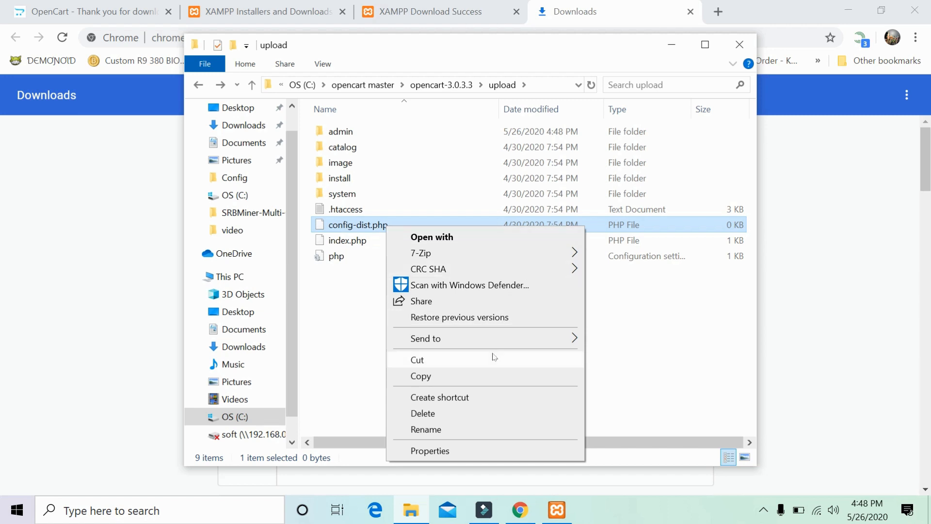
click(442, 428)
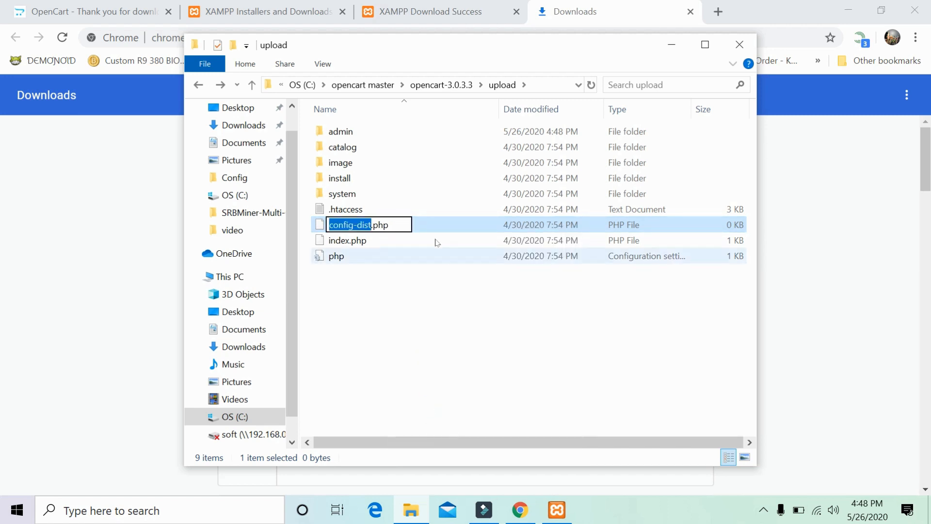
key(Right)
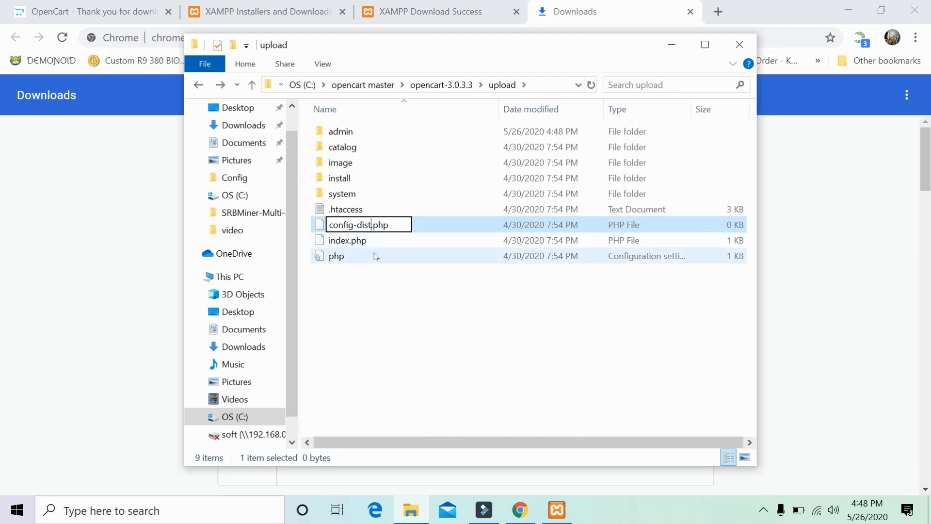
key(BackSpace)
key(BackSpace)
key(BackSpace)
key(BackSpace)
key(BackSpace)
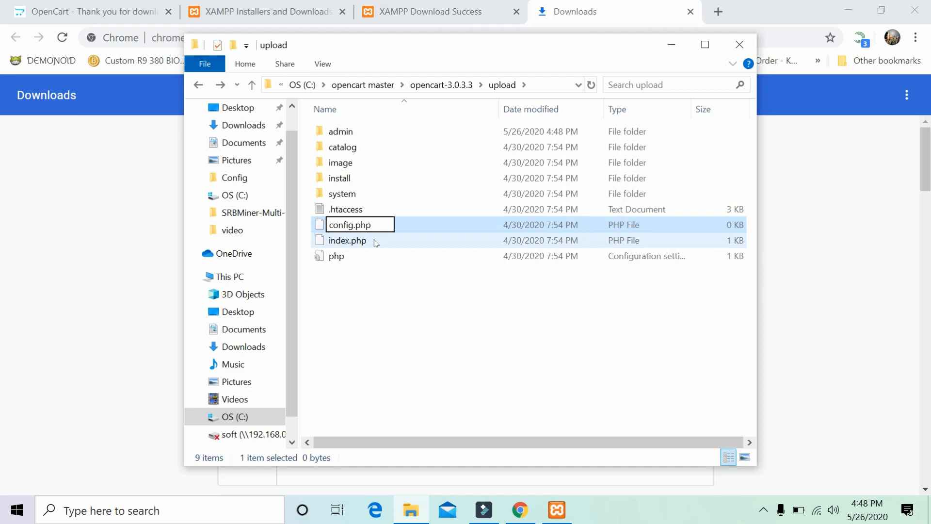
key(Return)
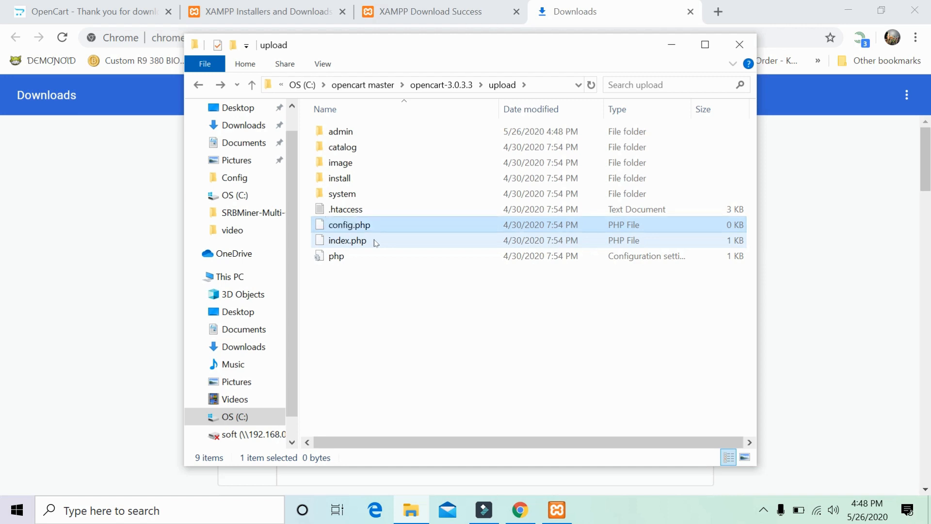
Copy all files inside the opencart-3.0.3.3 folder.
click(194, 86)
click(194, 87)
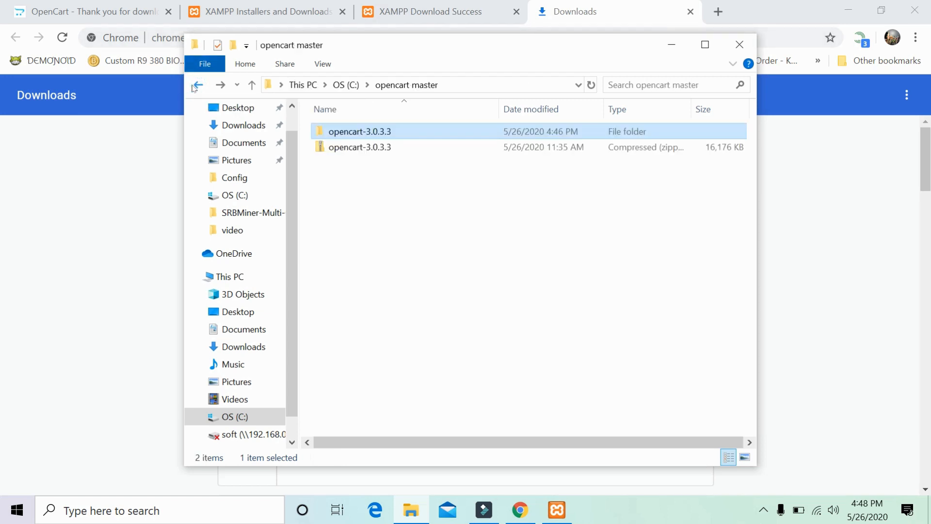
double_click(383, 132)
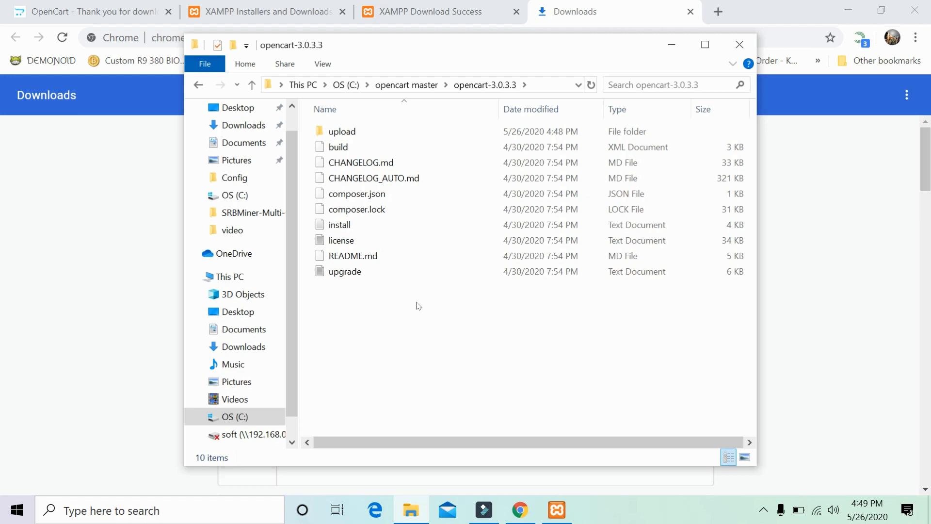
key(ctrl+a)
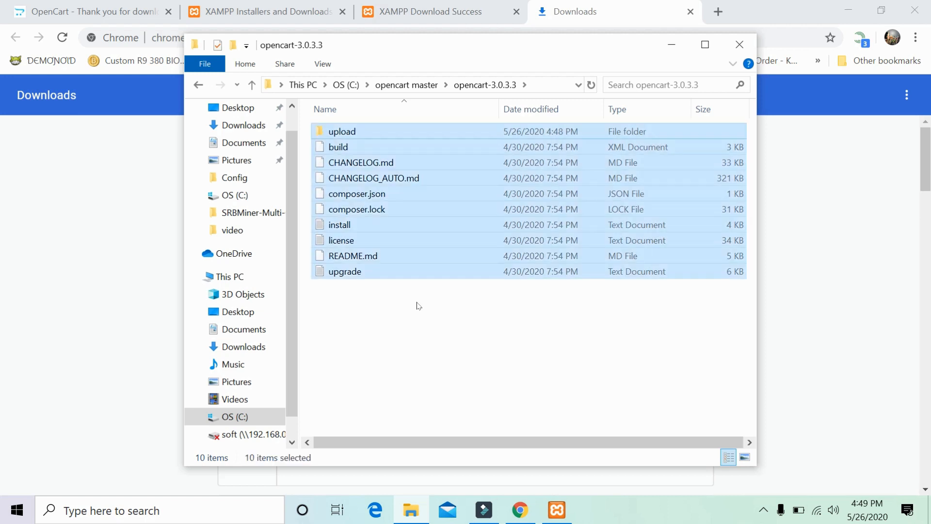
right_click(421, 200)
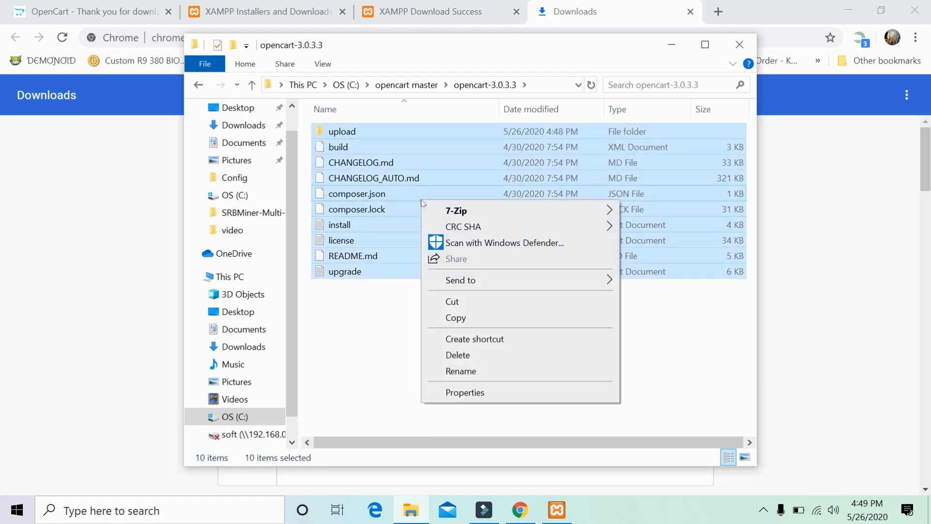
click(455, 317)
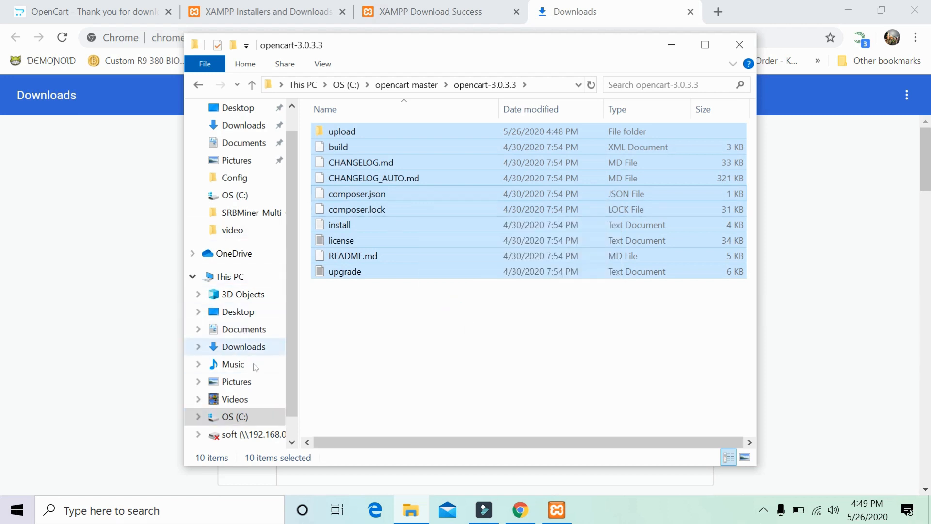
Paste the copied OpenCart files into C:\xampp\htdocs.
click(264, 417)
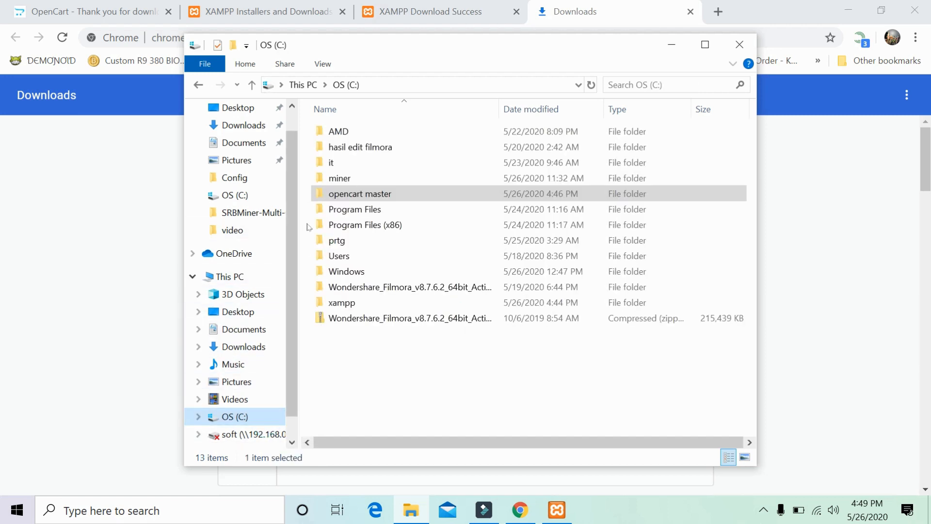
double_click(357, 303)
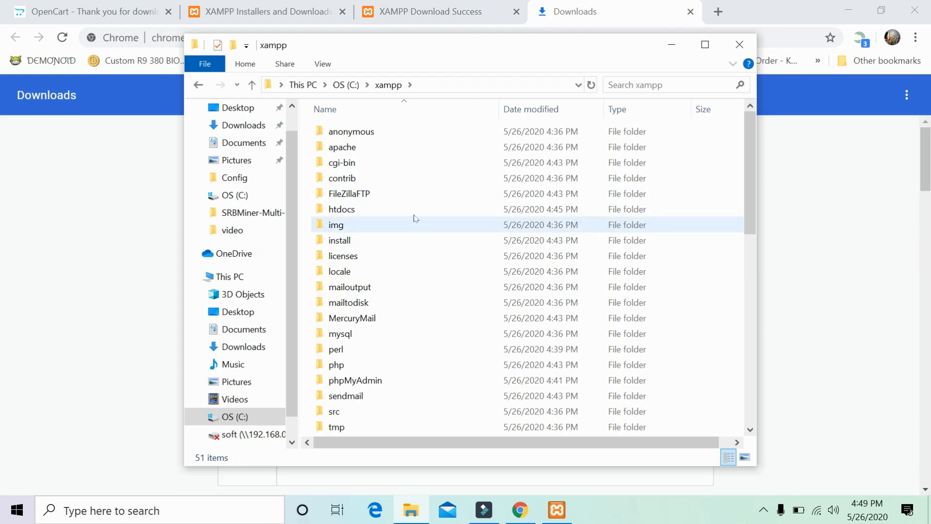
double_click(415, 218)
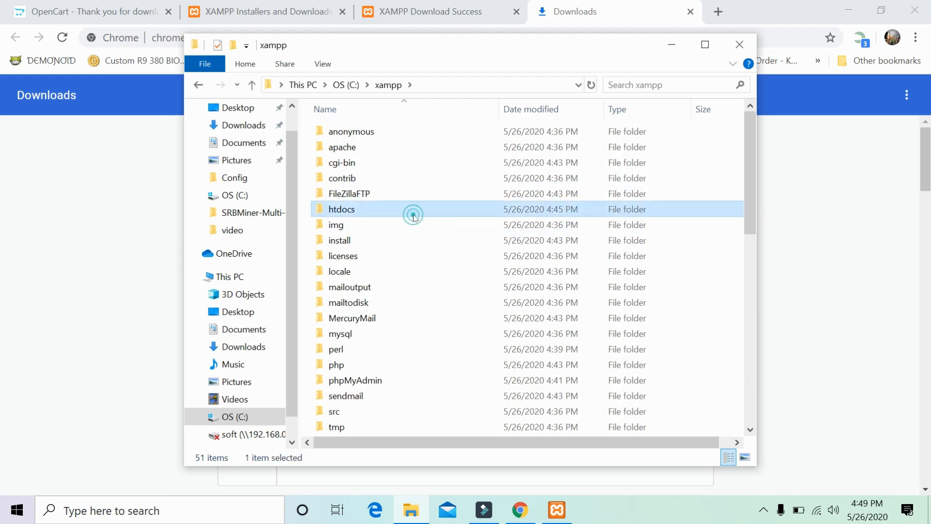
right_click(416, 174)
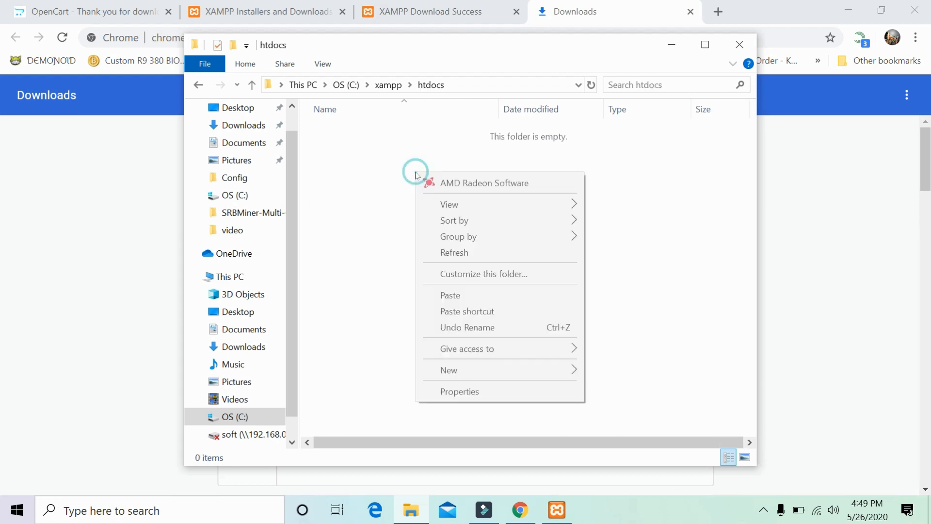
click(454, 300)
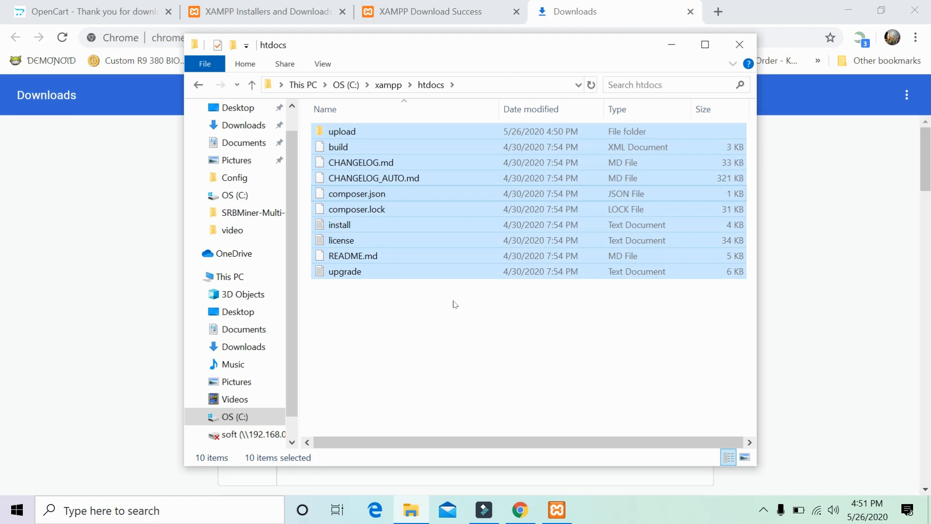
Deselect the pasted files, minimize the htdocs window and close Chrome's Downloads tab.
click(454, 304)
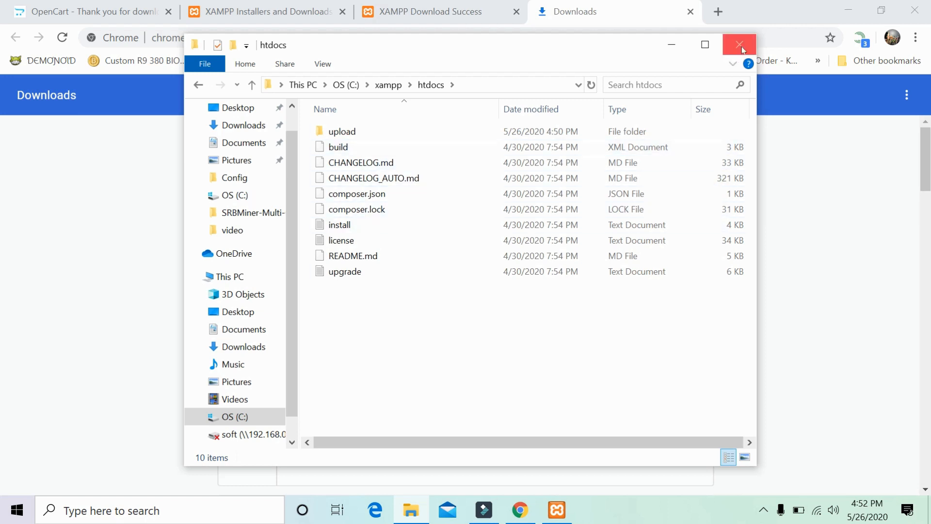
click(672, 45)
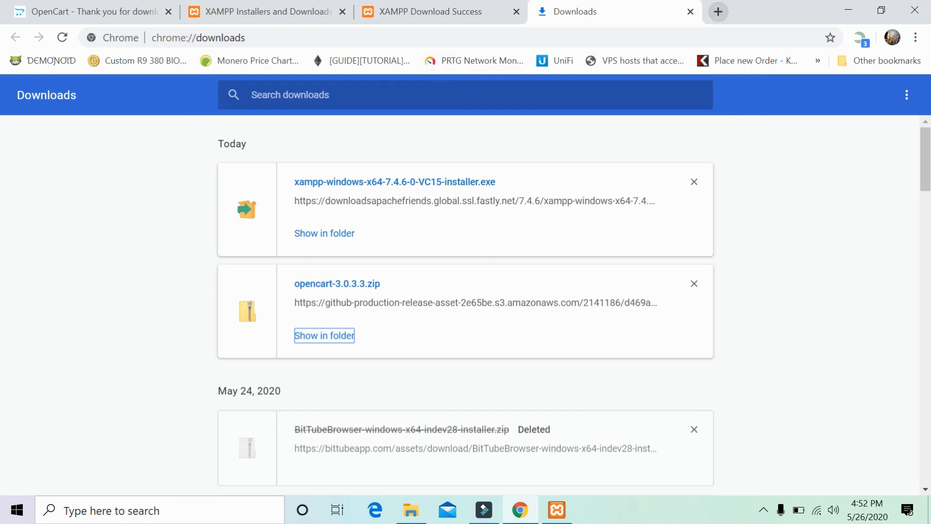
click(690, 13)
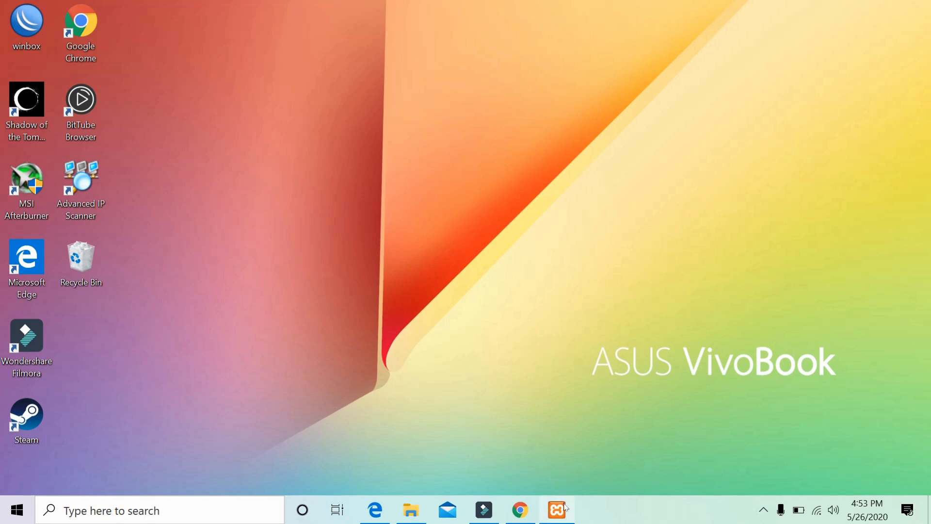
Restore the XAMPP Control Panel and start Apache, MySQL, FileZilla and Mercury.
mouse_move(565, 507)
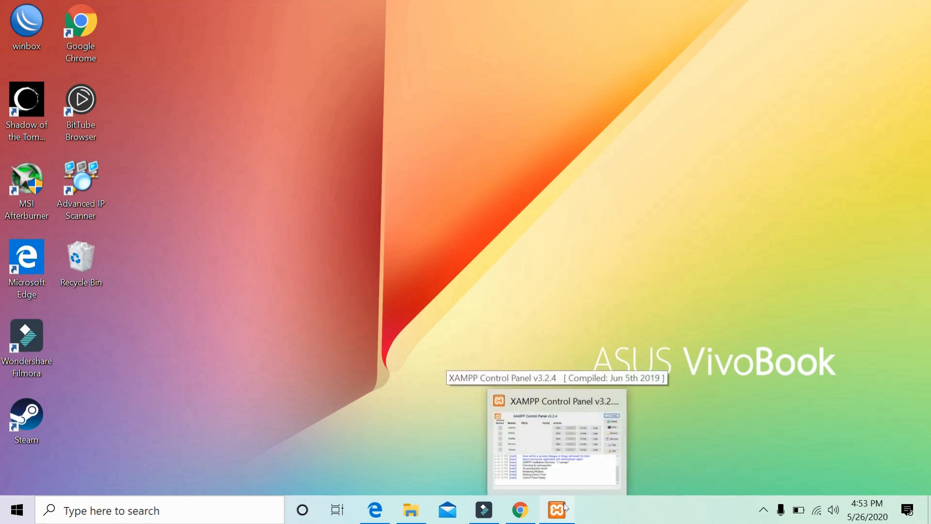
click(564, 507)
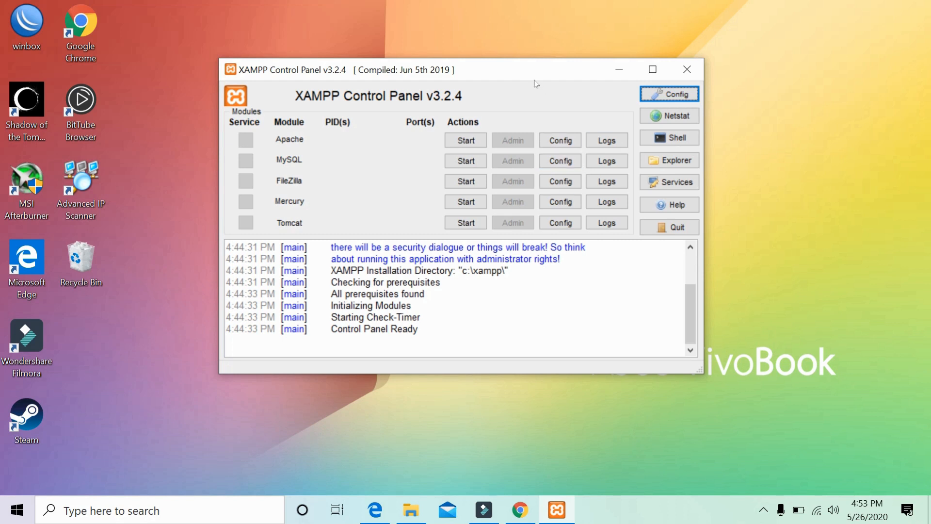
click(482, 139)
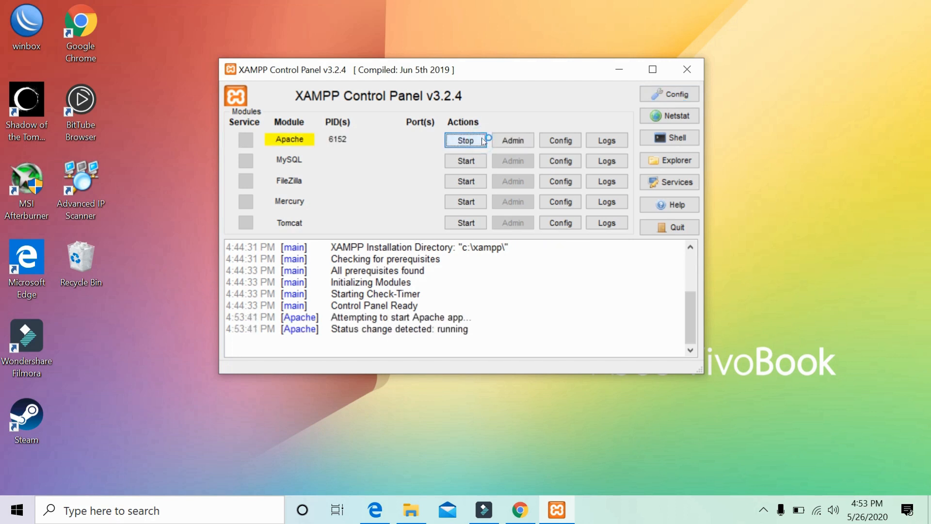
click(476, 161)
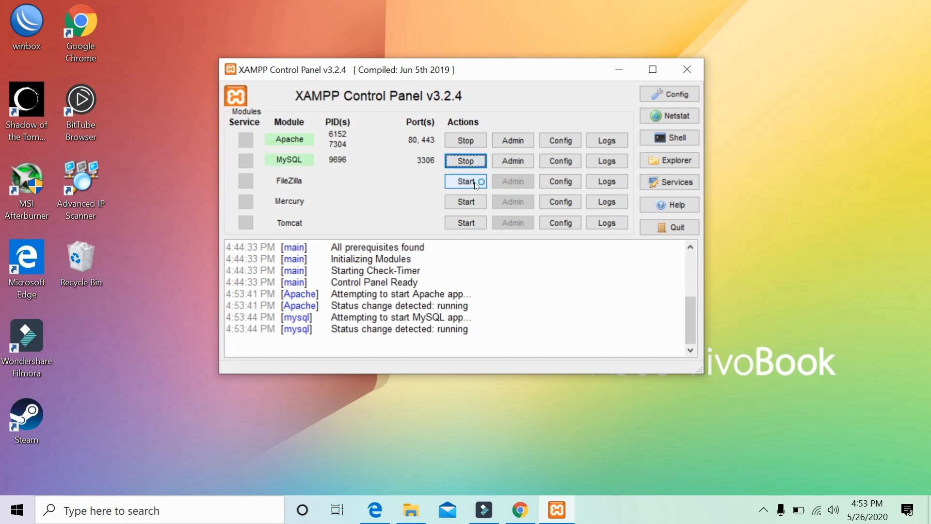
click(466, 181)
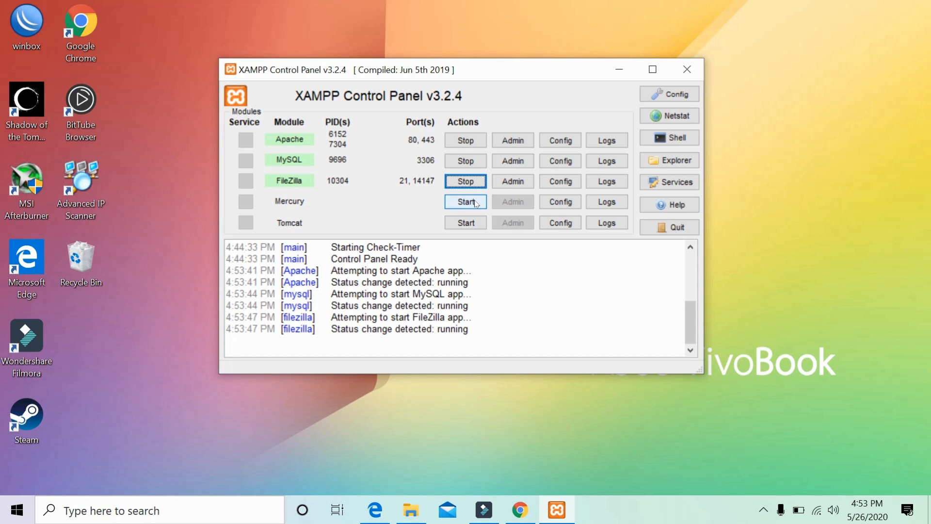
click(474, 200)
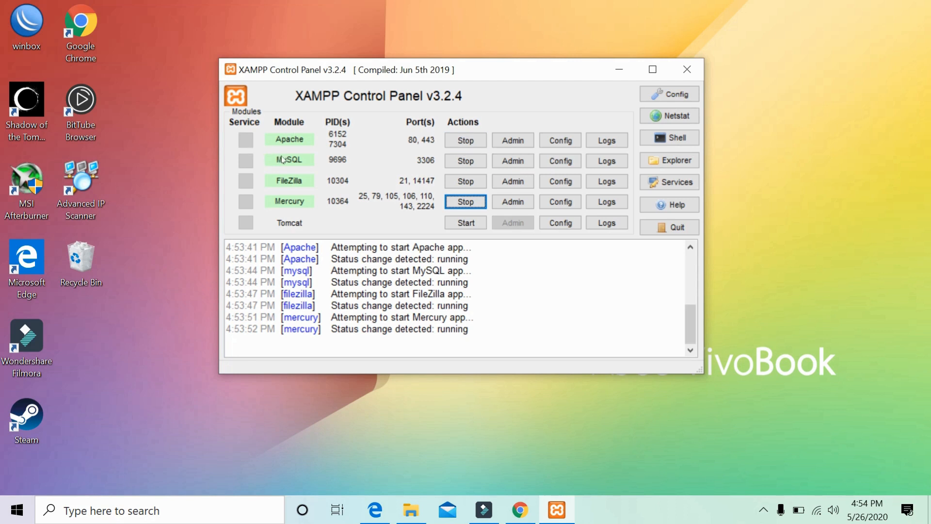
Open phpMyAdmin from XAMPP and create a database named kris07.
click(500, 167)
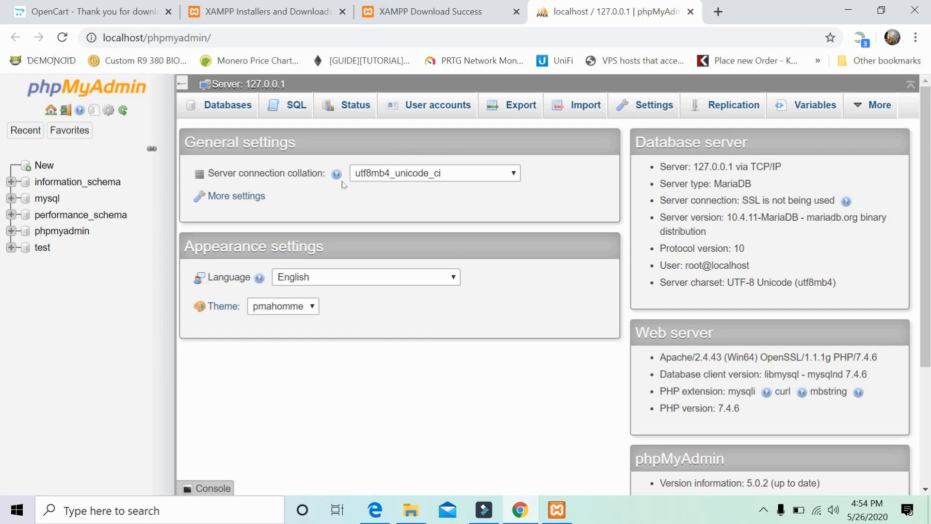
click(36, 162)
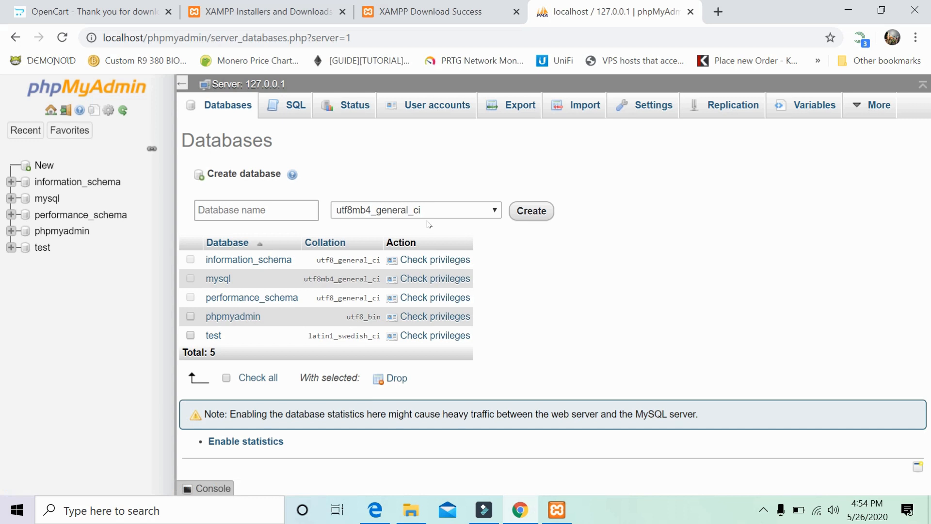
click(274, 205)
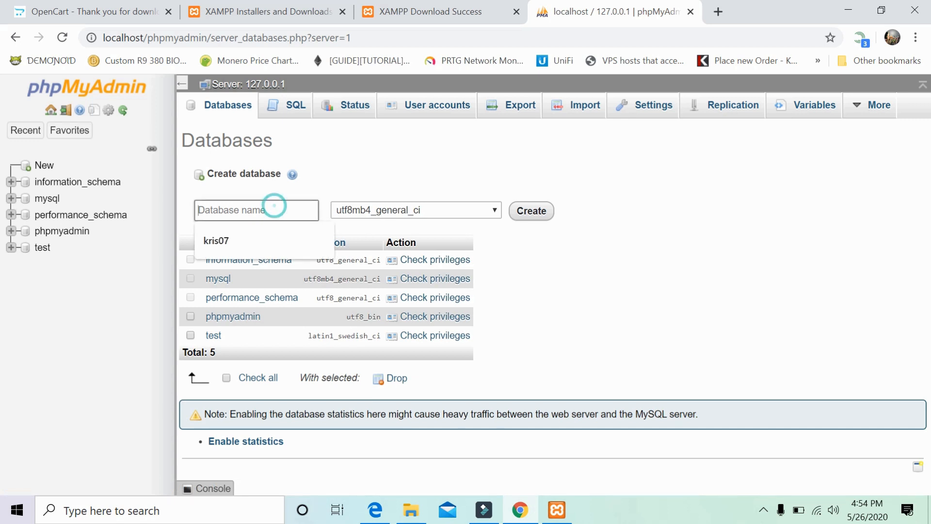
click(236, 234)
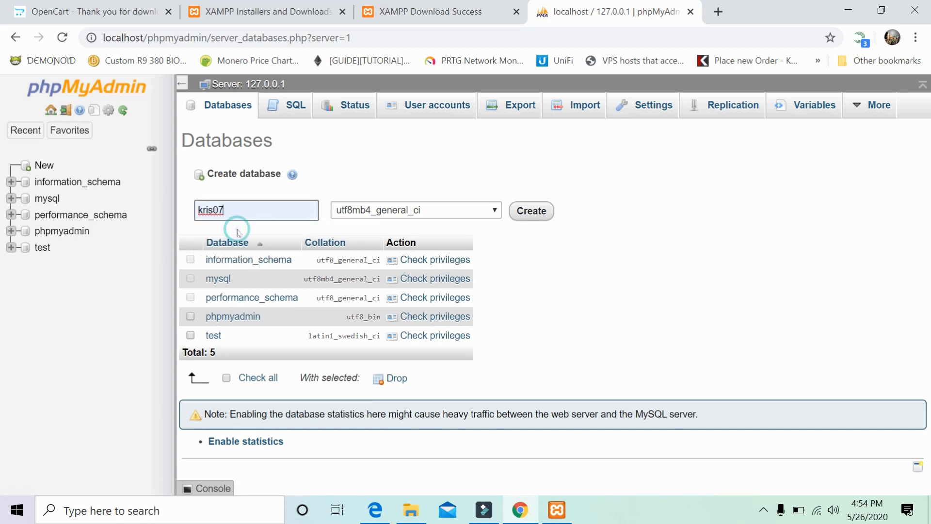
click(519, 212)
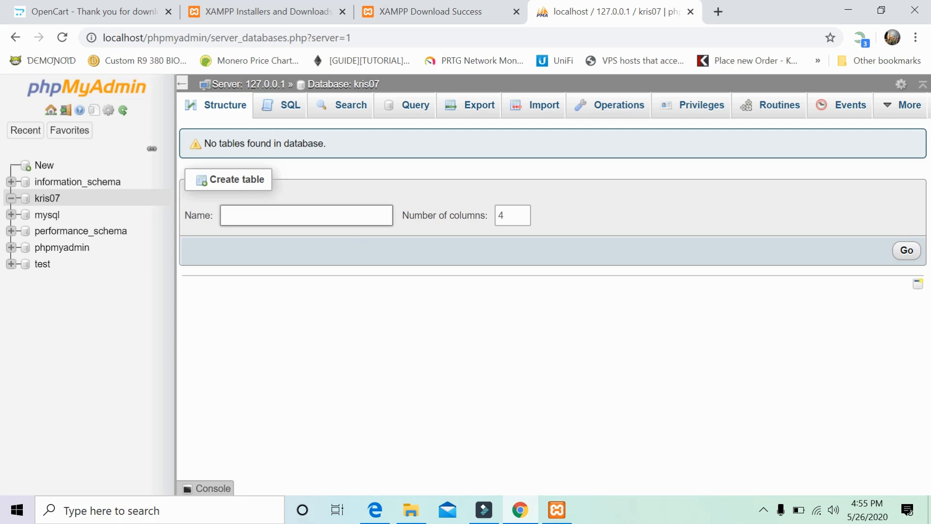
Open kris07's Privileges page and start adding a new user account.
click(39, 199)
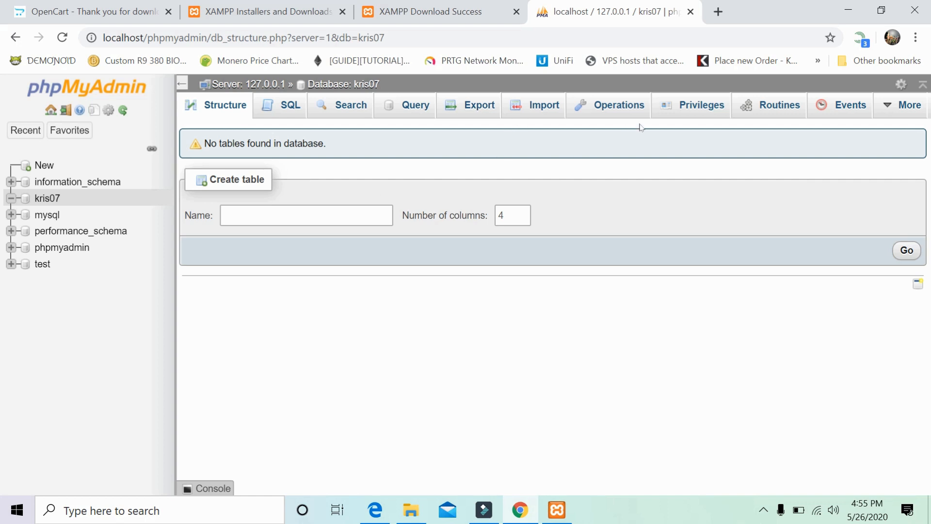
click(681, 110)
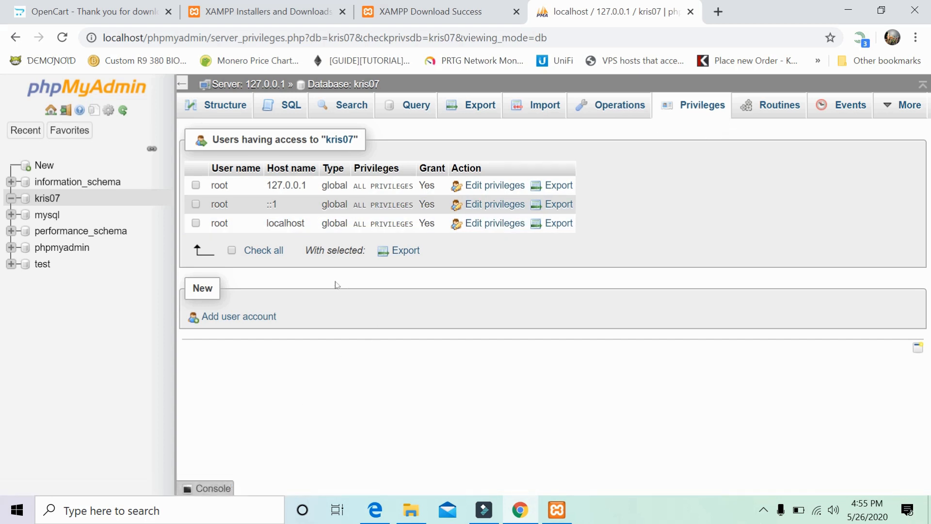
click(239, 320)
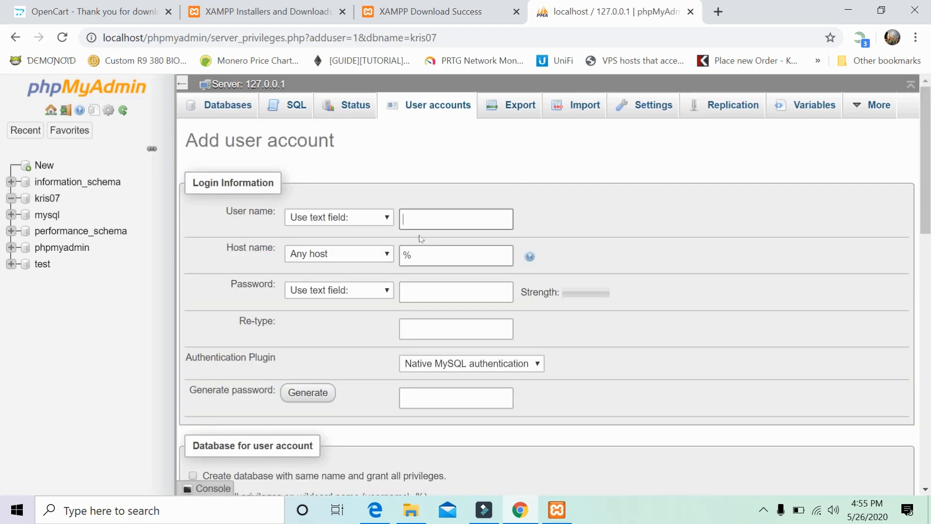
Fill in user name kris07 and a password, and grant all global privileges.
click(426, 221)
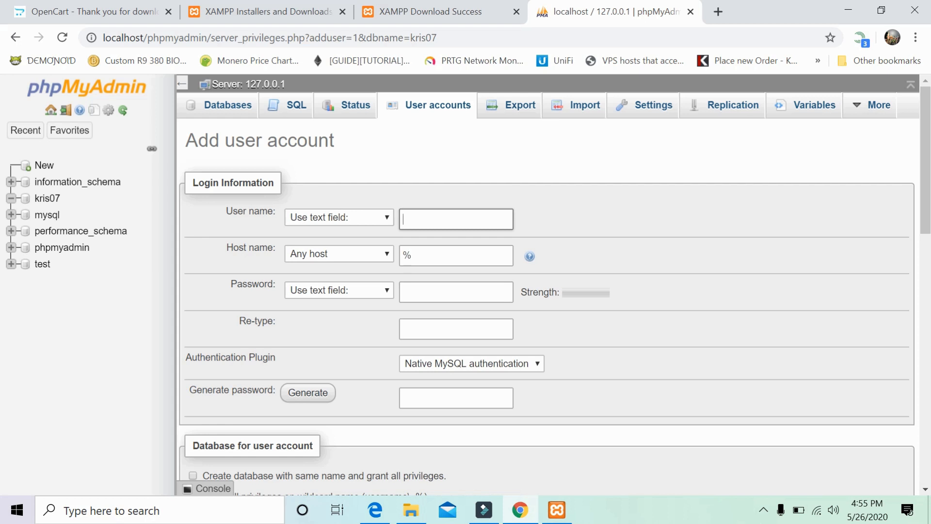
text(kris07)
click(433, 286)
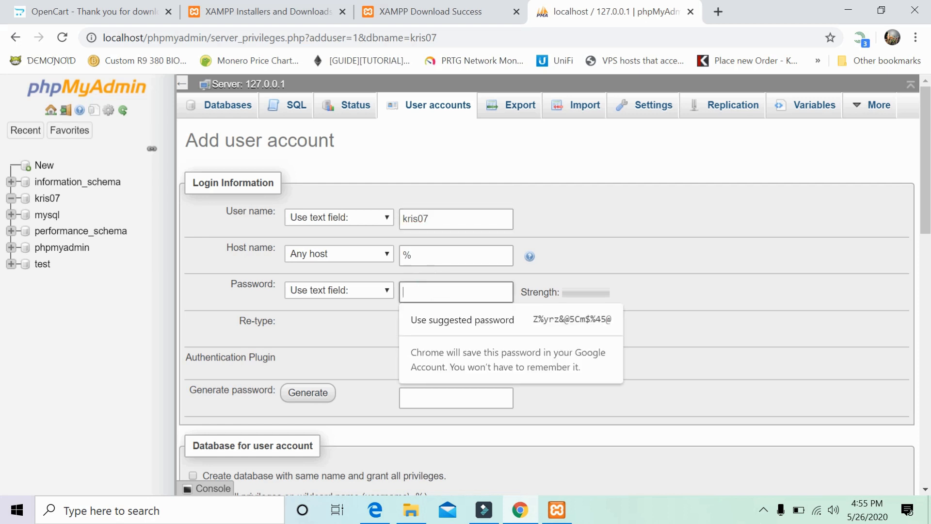
text(12)
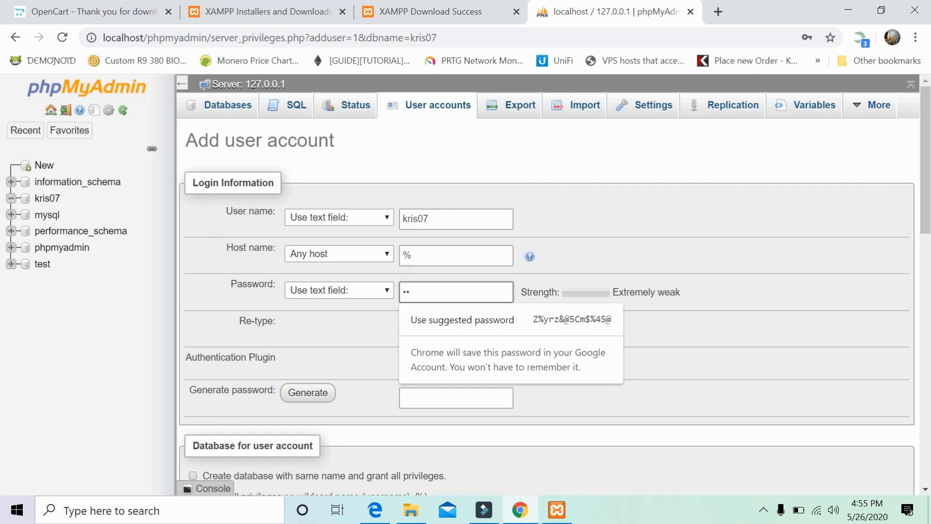
key(BackSpace)
key(BackSpace)
text(123456)
click(437, 323)
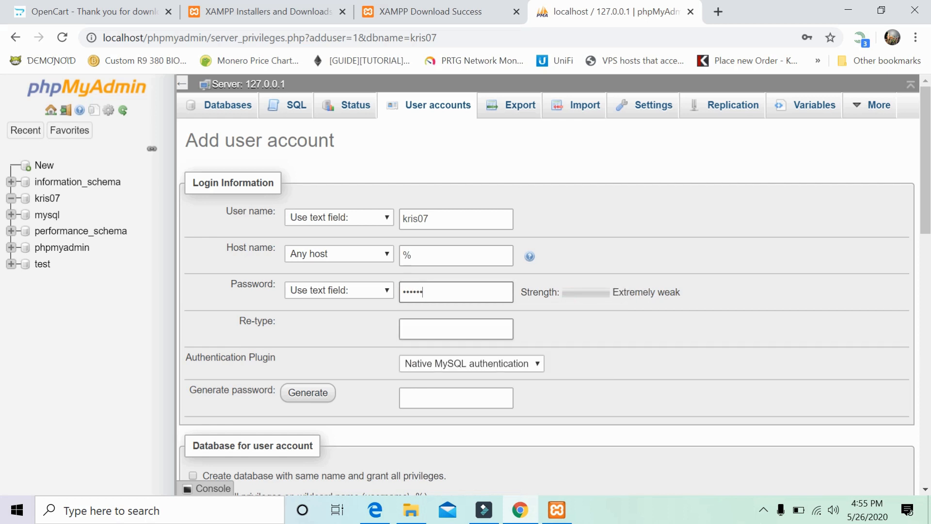
text(123456)
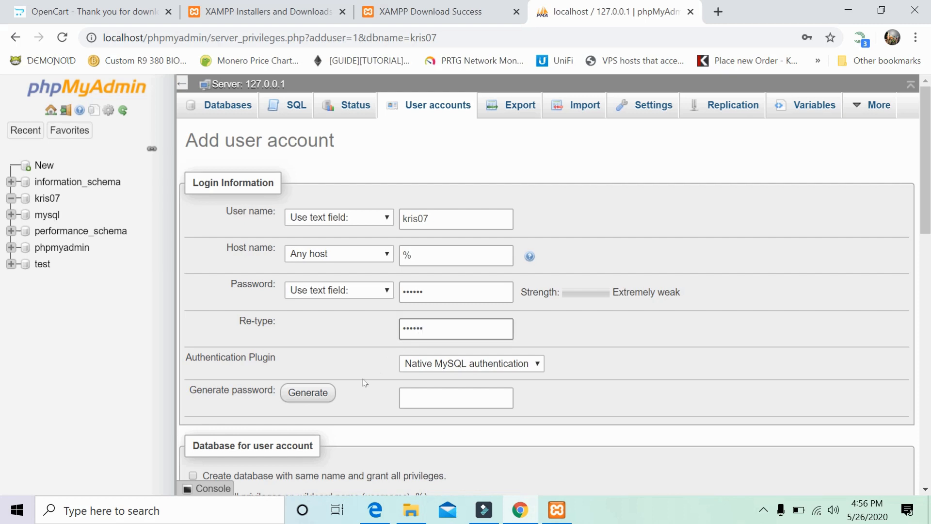
scroll(363, 379, down, 3)
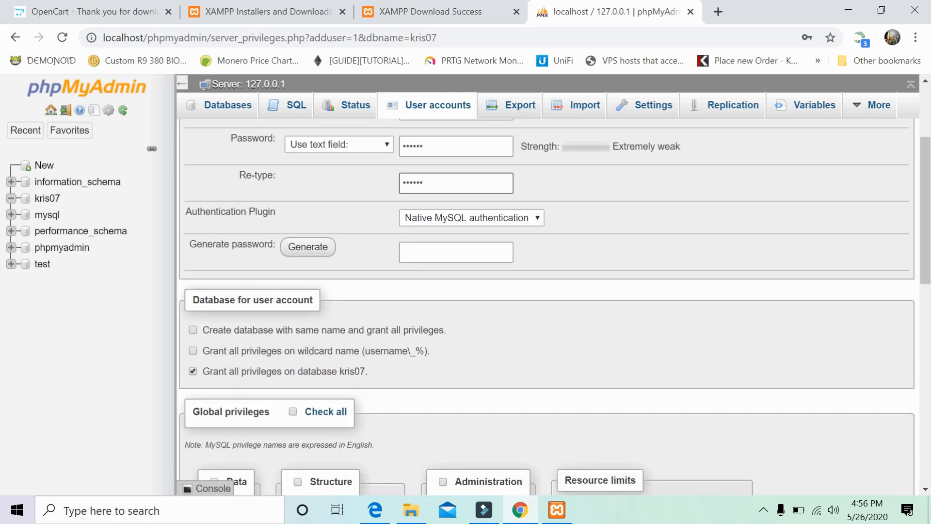
scroll(368, 372, down, 3)
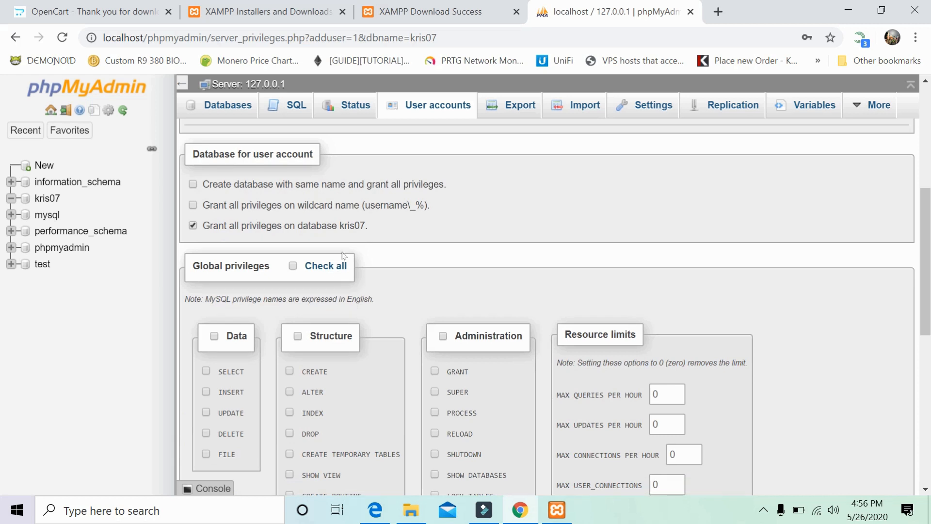
click(297, 271)
scroll(656, 270, down, 9)
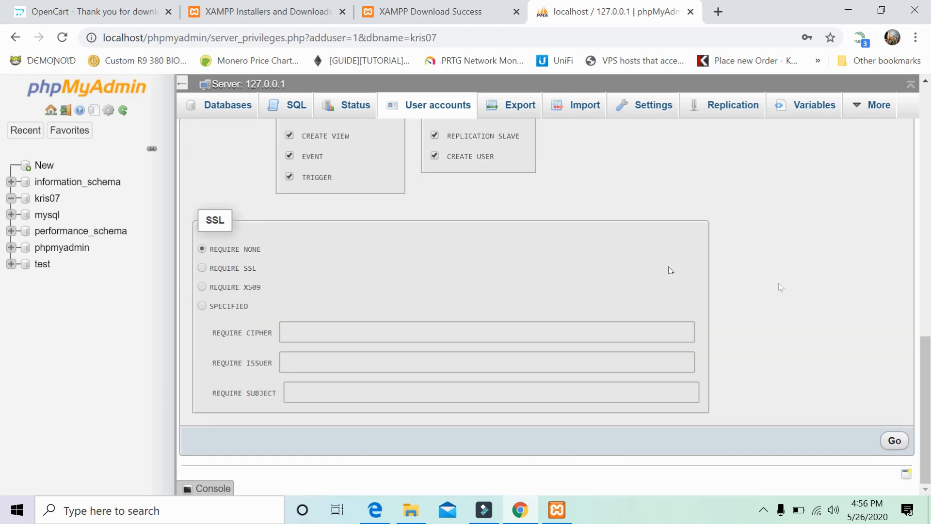
Create the user account, dismiss the password warning and open kris07's Structure page.
click(884, 441)
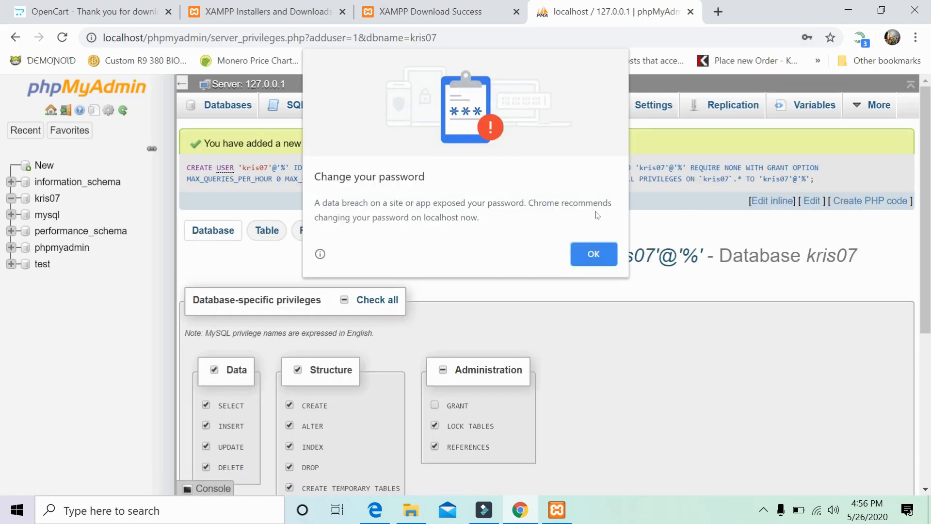
click(592, 257)
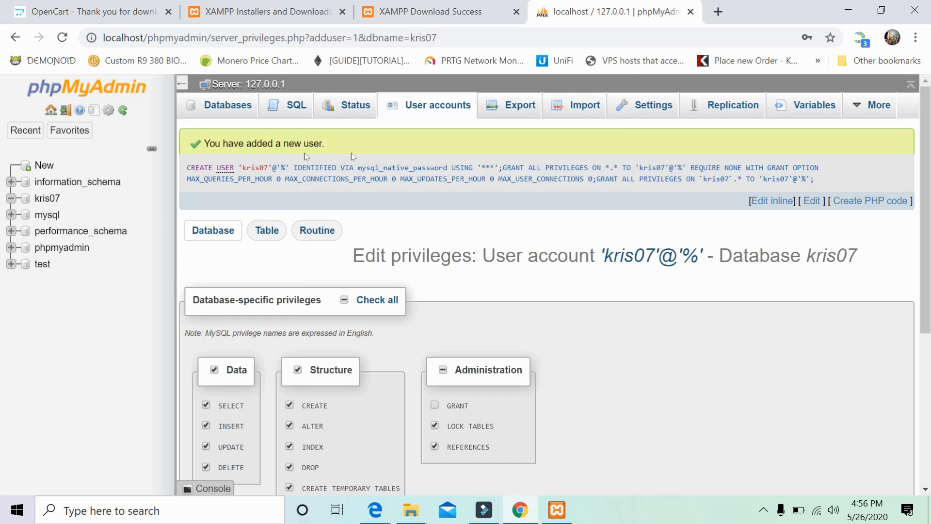
scroll(381, 155, down, 5)
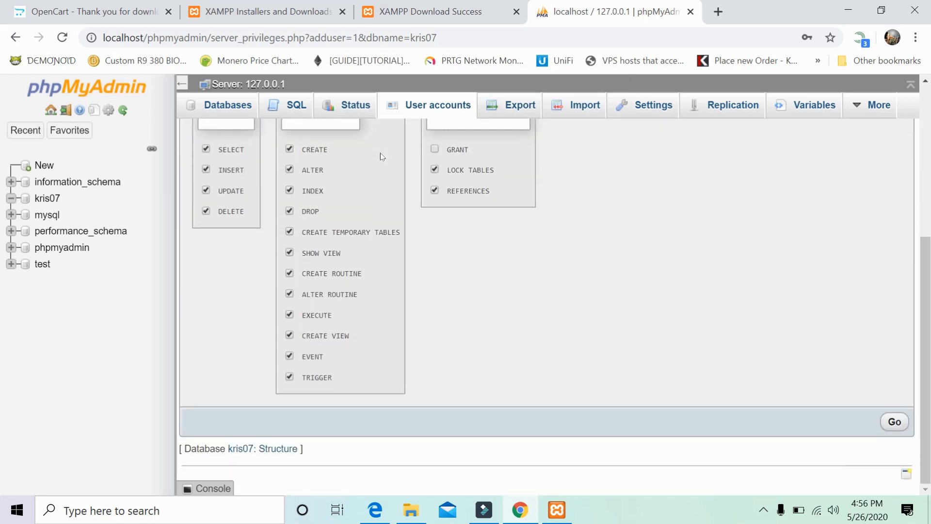
click(33, 201)
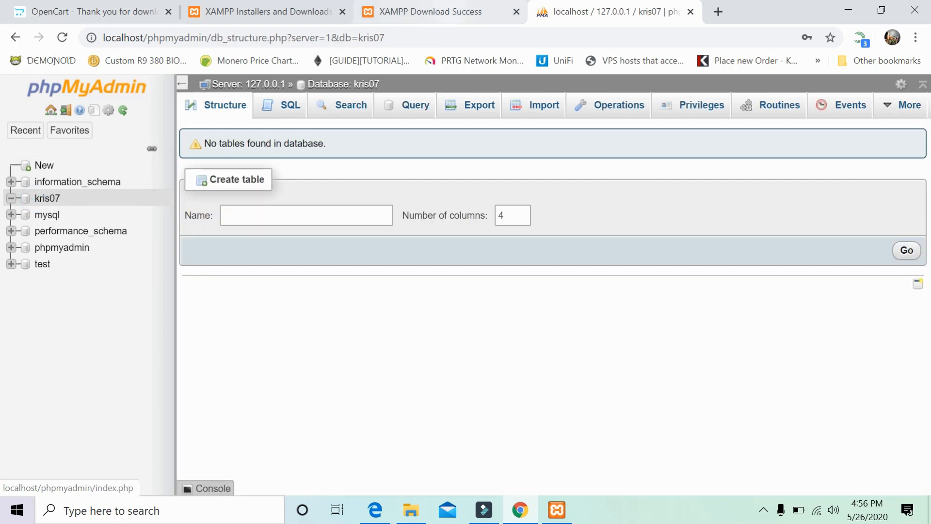
Search Windows for localhost and open it in Edge to show the file index.
click(411, 11)
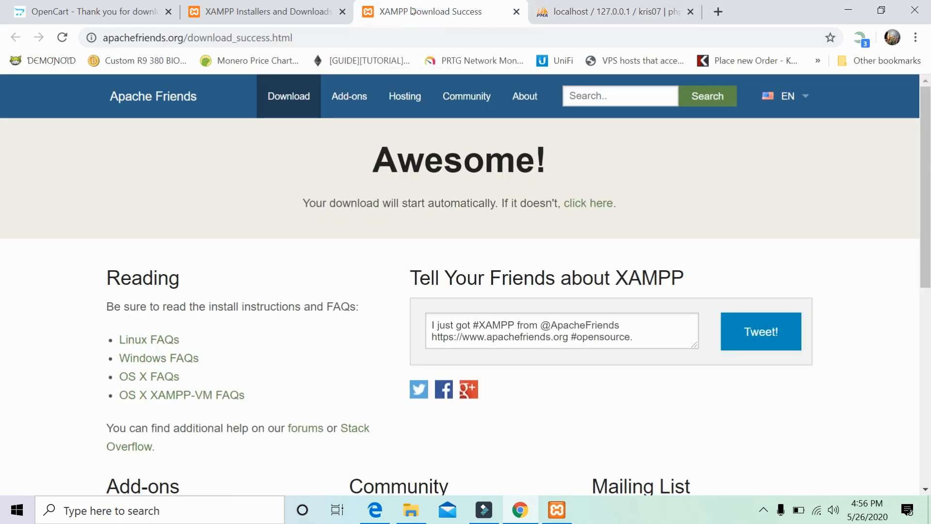
click(252, 14)
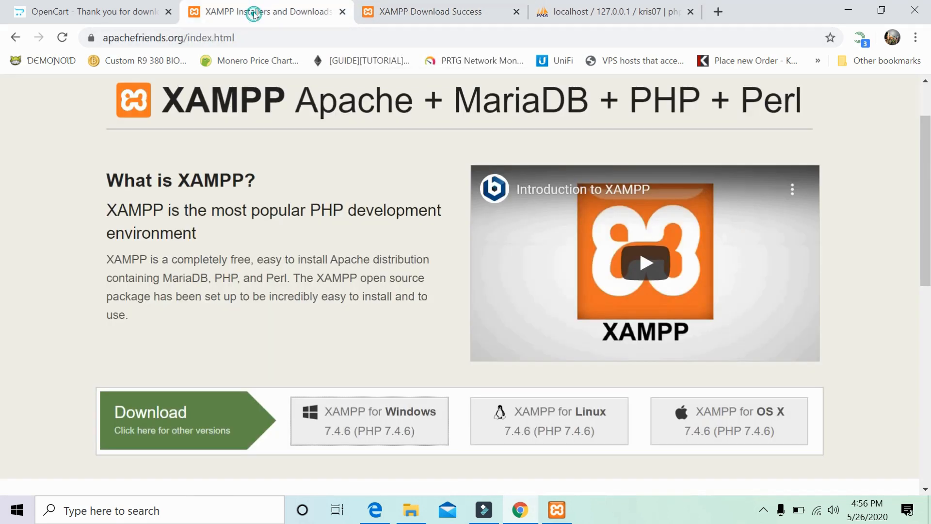
click(89, 509)
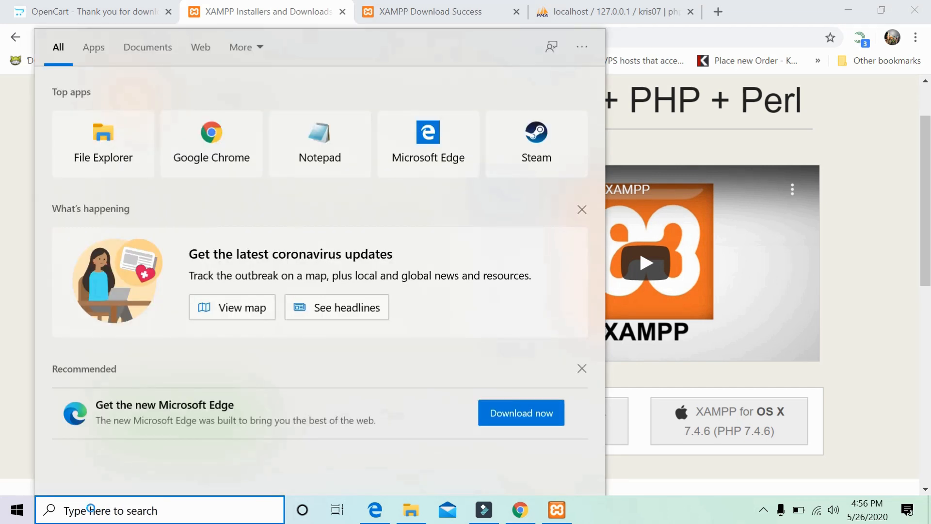
text(loca)
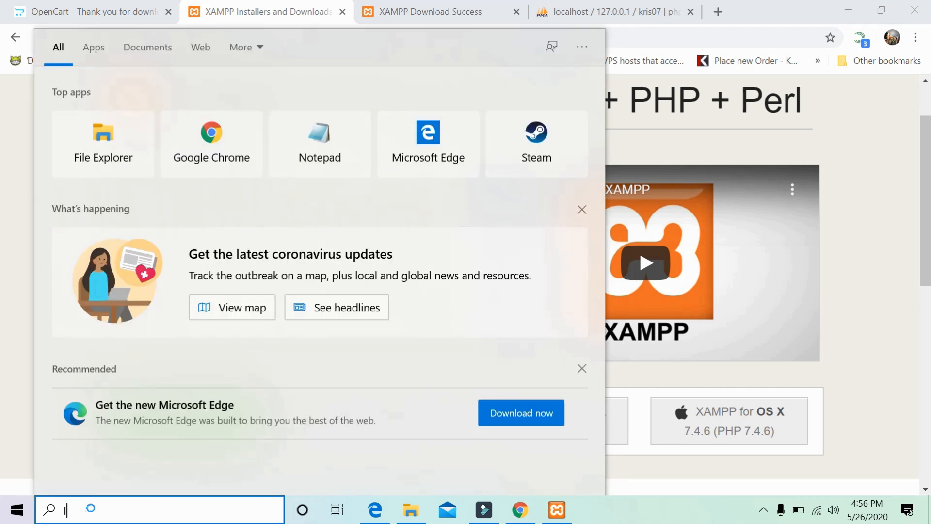
text(l)
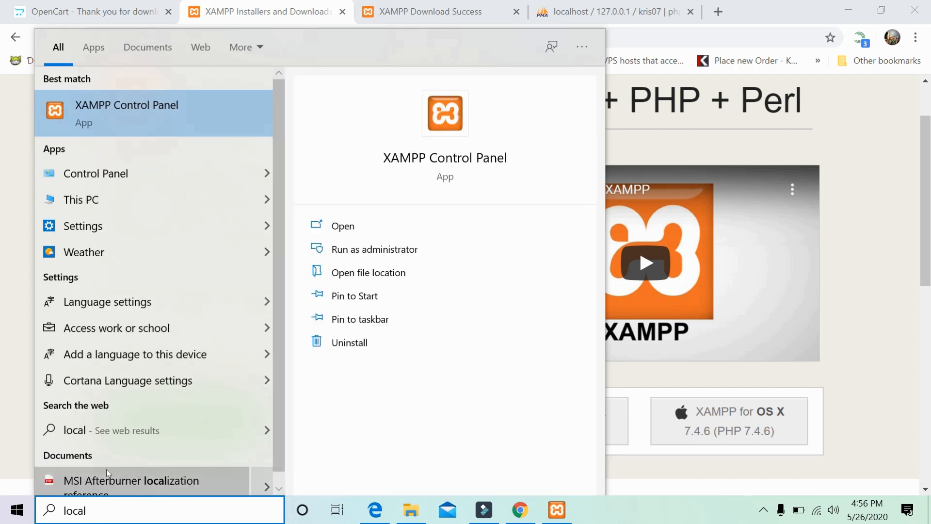
text(h)
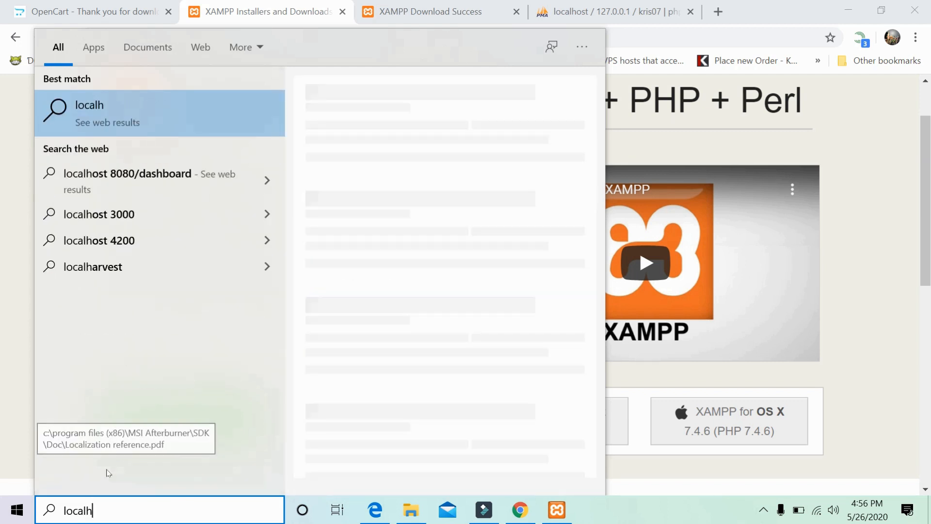
text(ost)
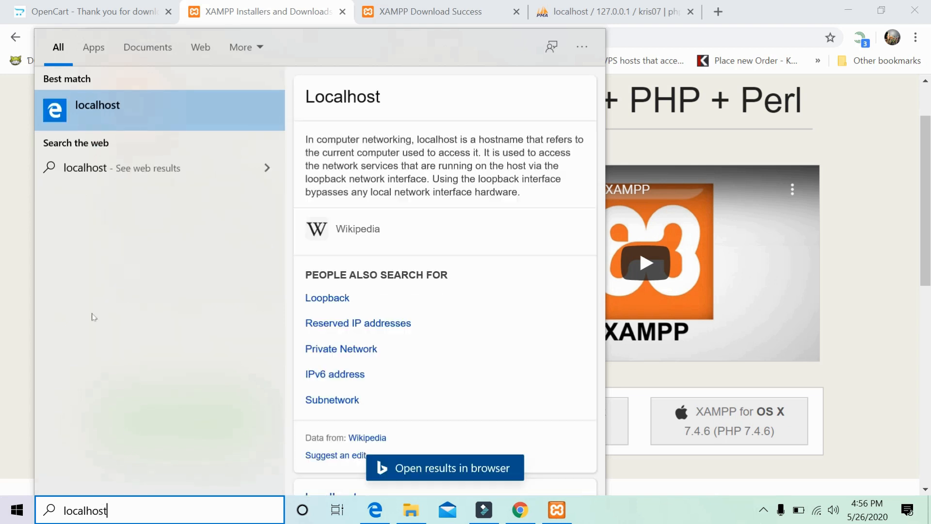
click(174, 111)
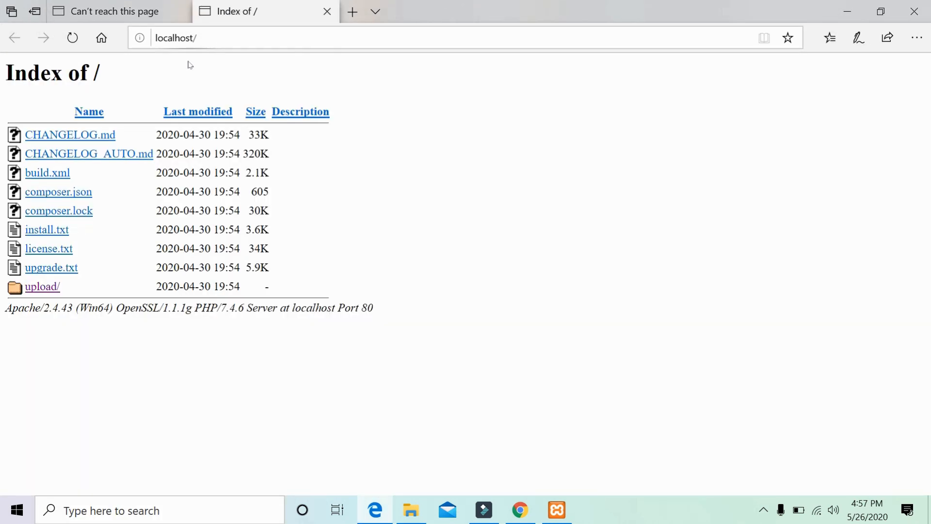
Start the installer from the upload/ link and accept the licence.
click(29, 288)
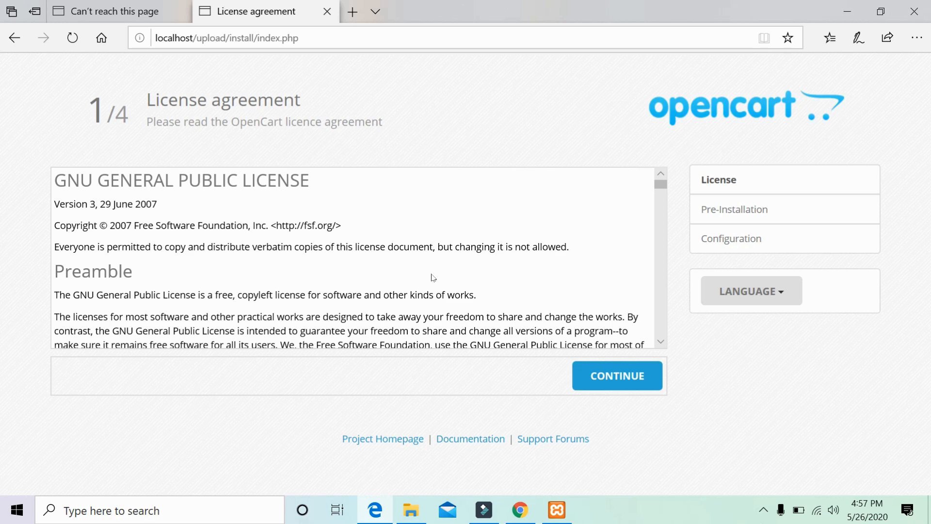
scroll(433, 278, down, 8)
scroll(359, 257, down, 3)
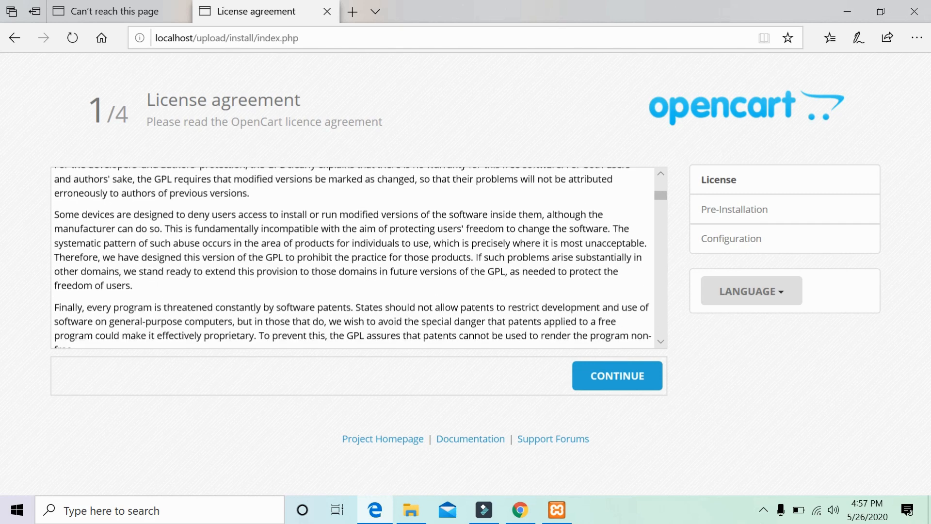
click(589, 378)
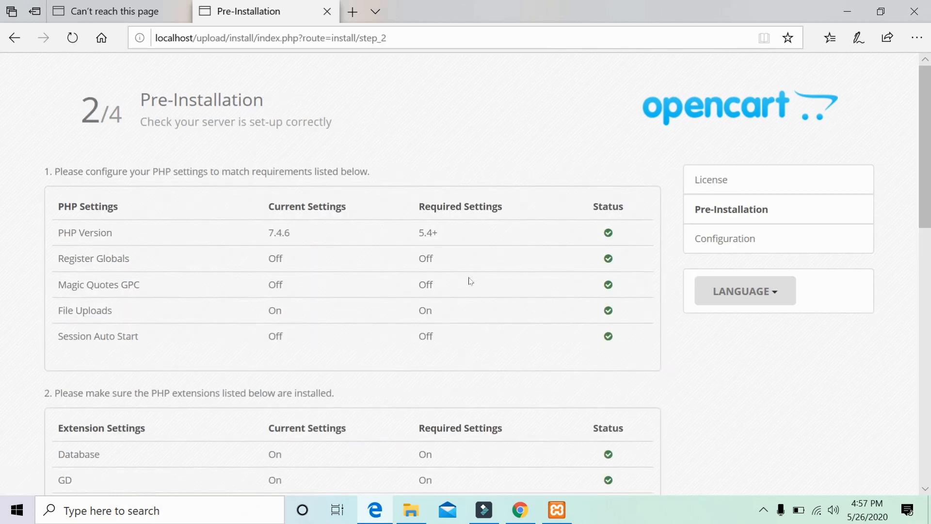
Review the all-green pre-installation checks and continue to the Configuration step.
scroll(470, 257, down, 8)
scroll(472, 255, down, 3)
scroll(472, 256, up, 8)
scroll(207, 159, up, 3)
drag(140, 100, 157, 99)
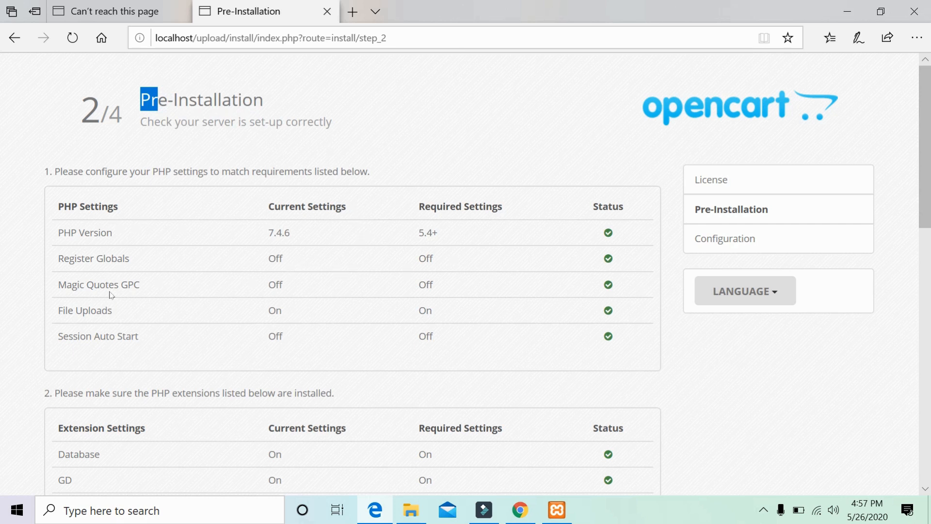
scroll(210, 300, down, 5)
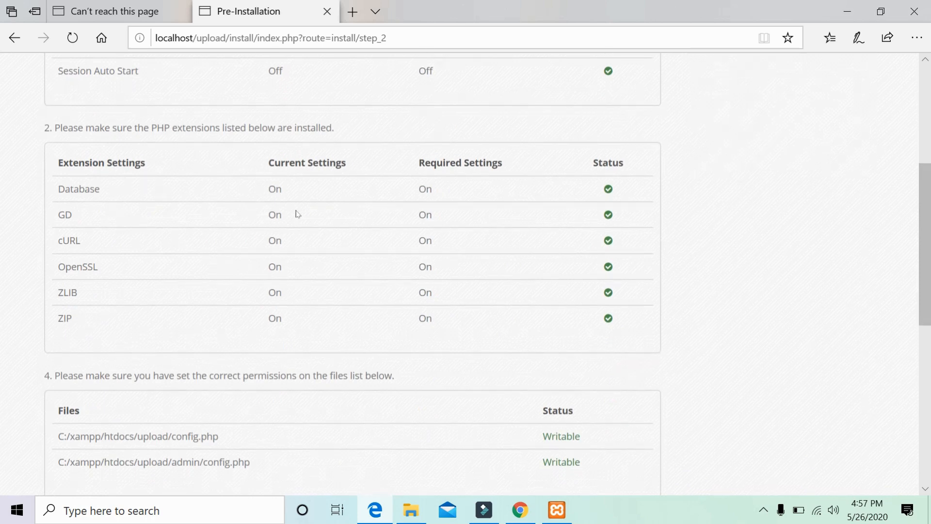
scroll(584, 187, down, 4)
scroll(584, 188, down, 4)
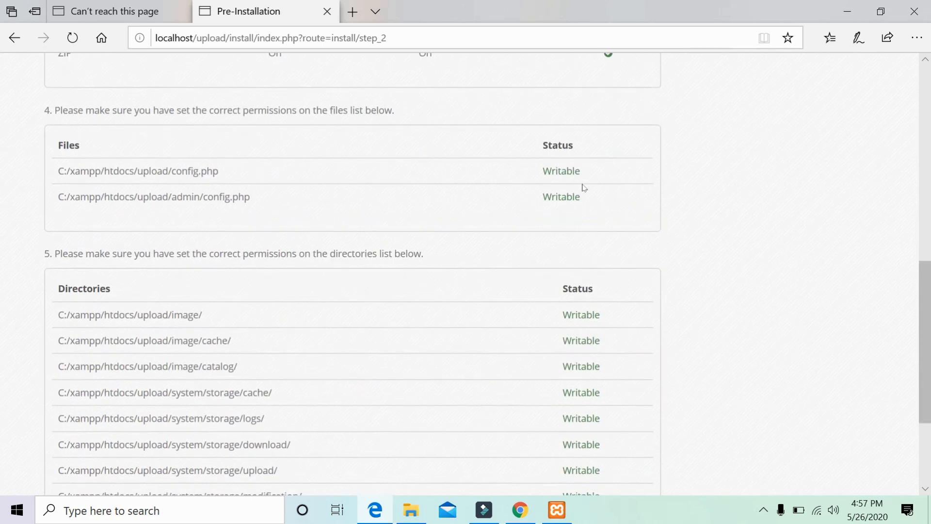
scroll(584, 187, up, 3)
scroll(583, 188, down, 3)
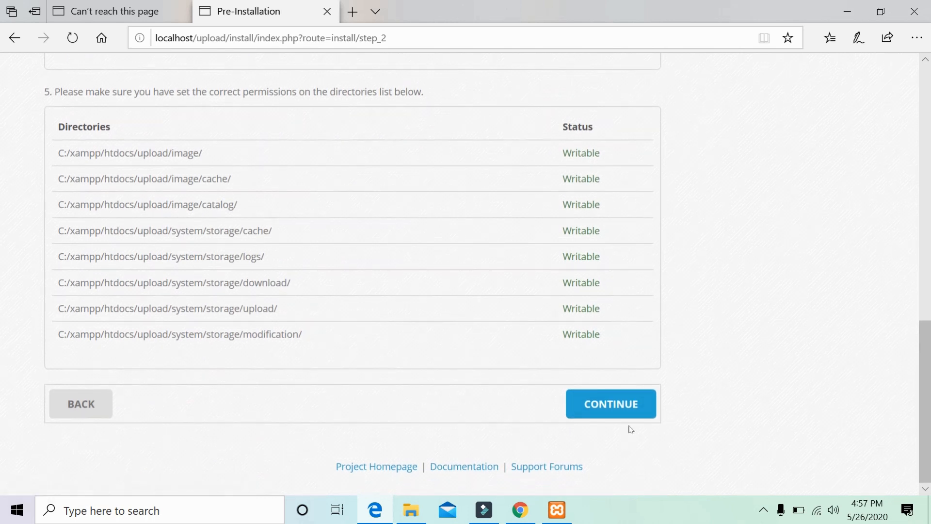
click(632, 401)
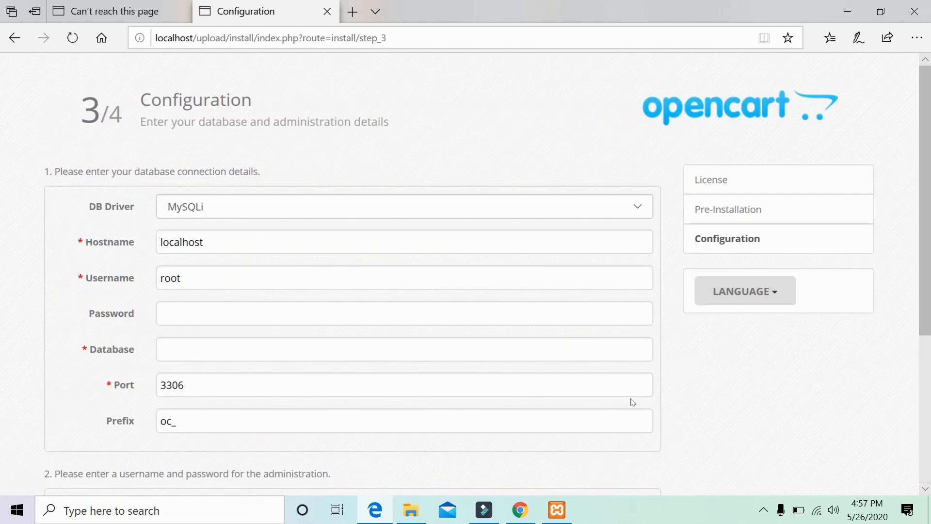
Replace the default root username with the new database user from the autocomplete suggestions.
click(365, 286)
click(366, 287)
click(366, 288)
click(366, 288)
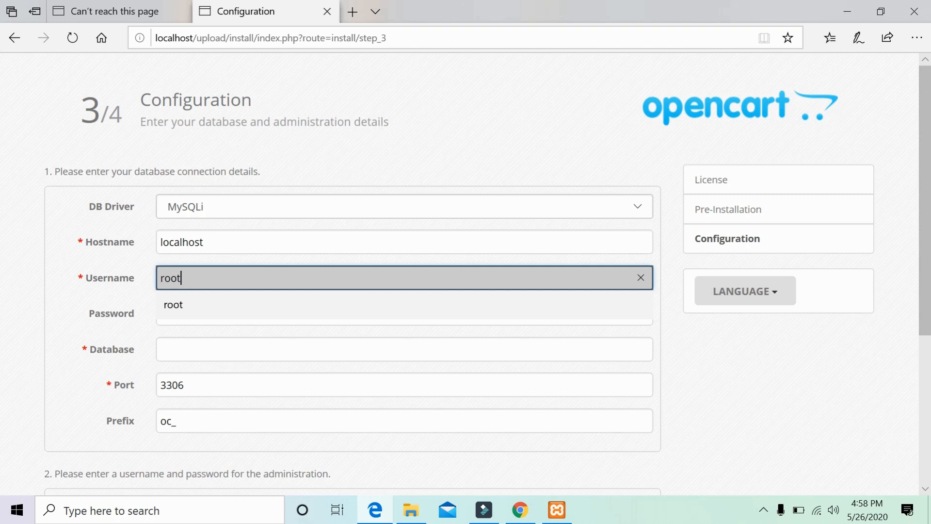
key(BackSpace)
key(BackSpace)
key(BackSpace)
key(BackSpace)
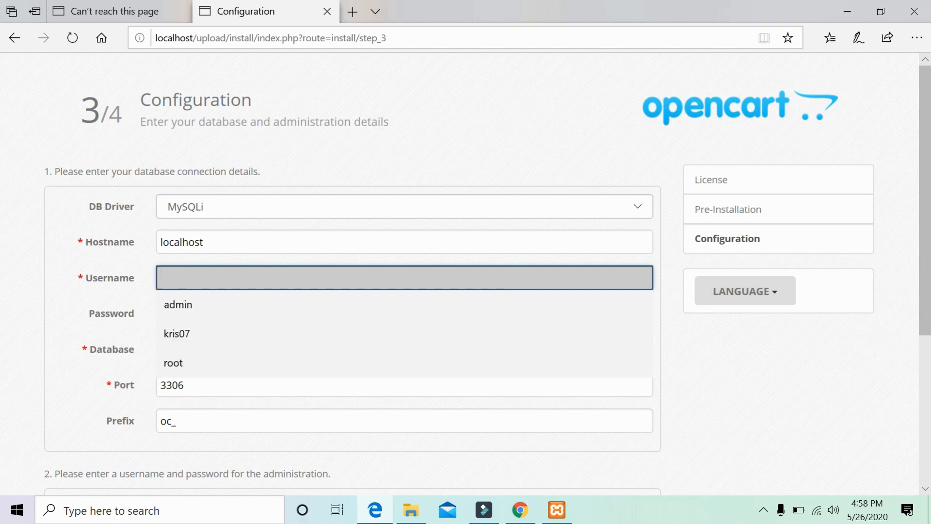
text(kr)
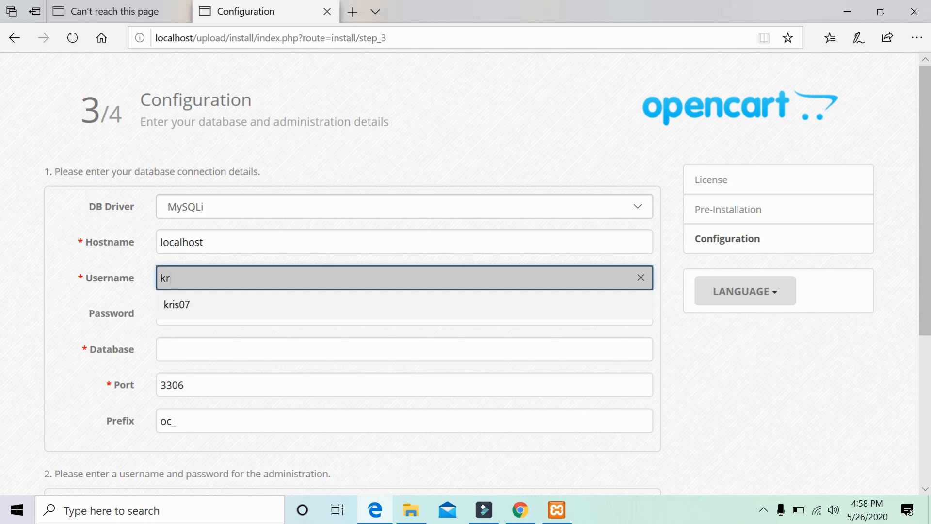
click(364, 302)
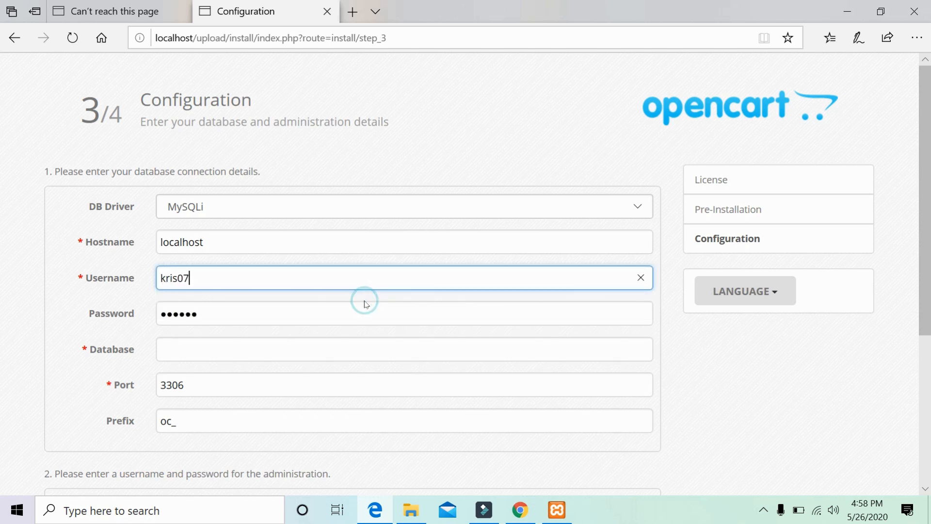
Retype the database user's password and enter kris07 as the database name.
click(365, 306)
double_click(363, 306)
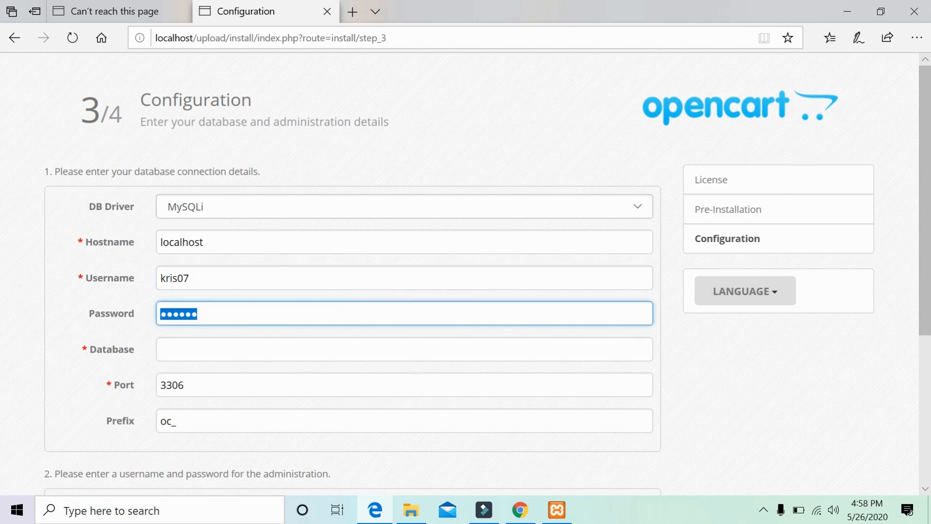
key(BackSpace)
text(a)
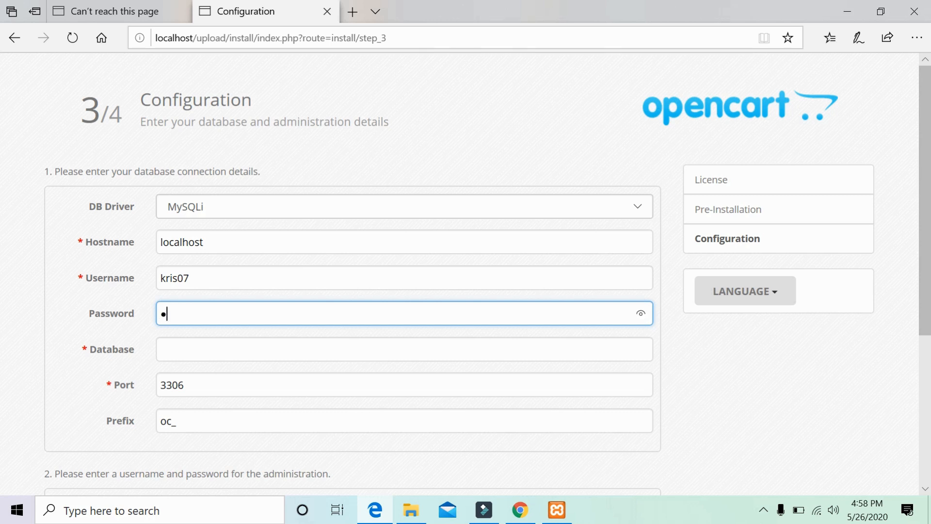
key(BackSpace)
text(123456)
click(361, 343)
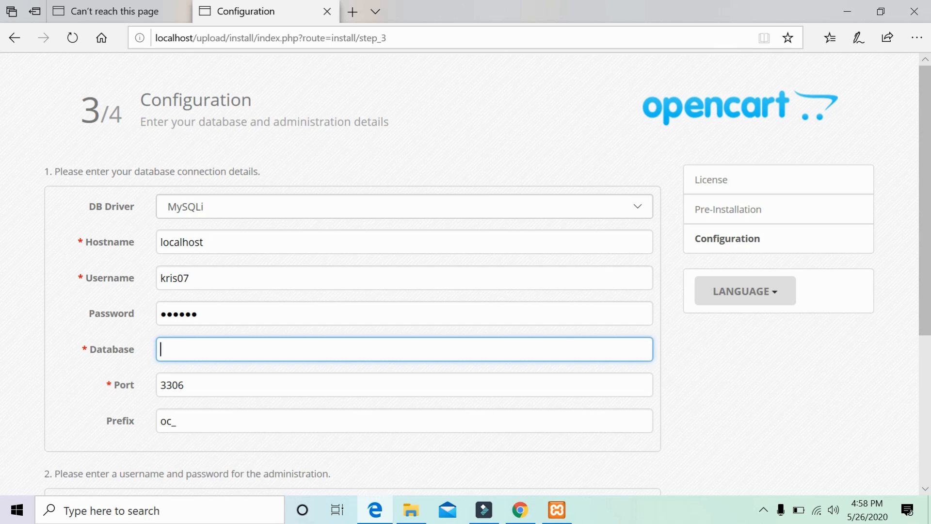
text(kris07)
click(369, 274)
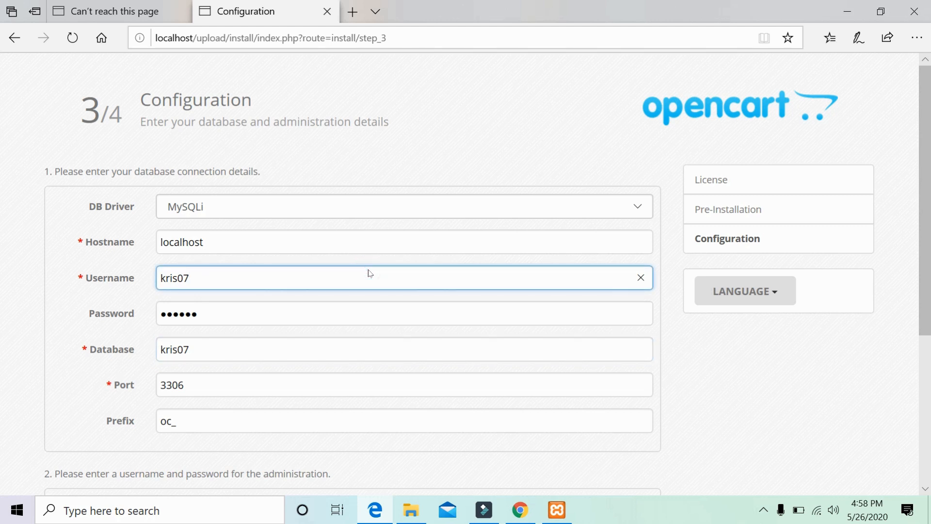
Set the administrator account's password.
scroll(401, 293, down, 5)
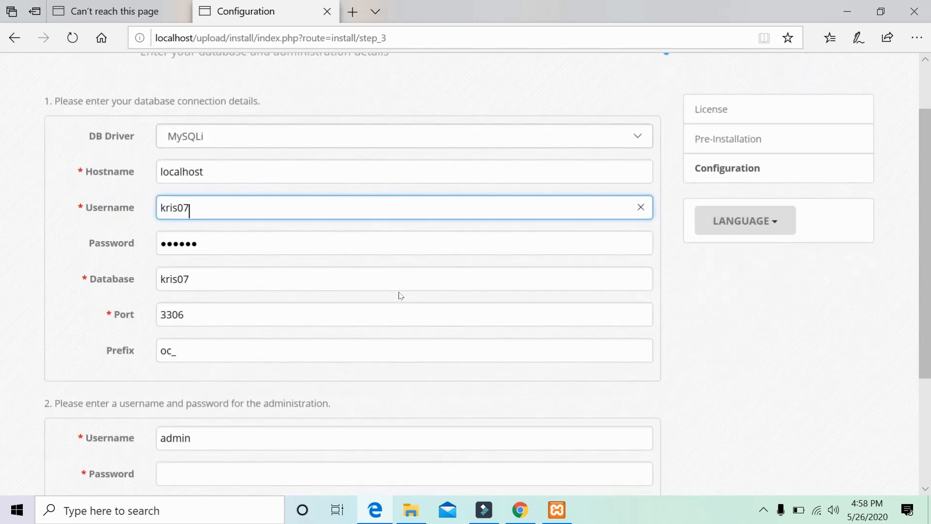
click(376, 296)
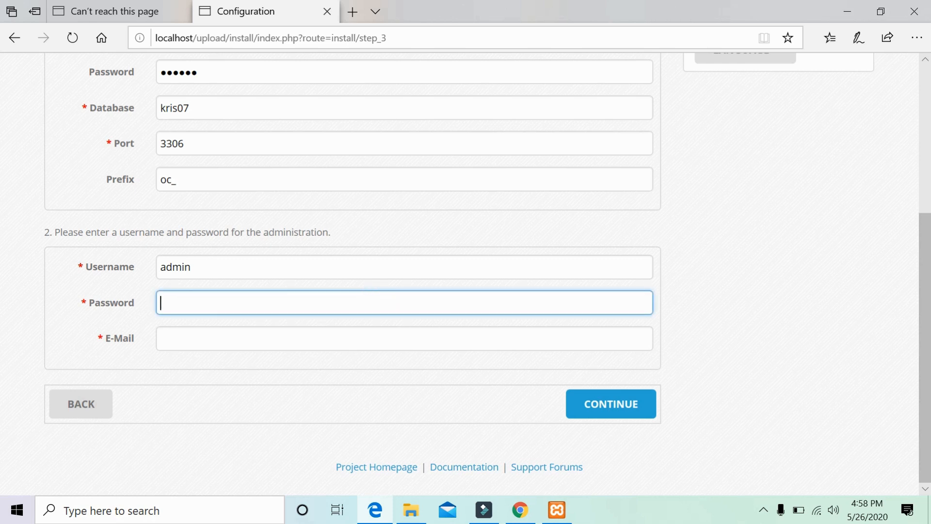
text(admin)
Enter the administrator's e-mail address, correcting the mistyped .vom ending to .com.
click(371, 339)
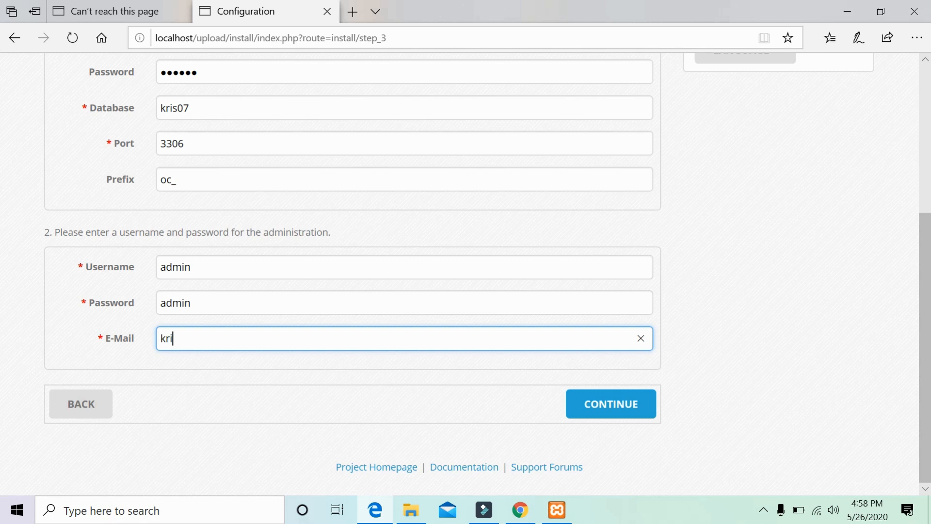
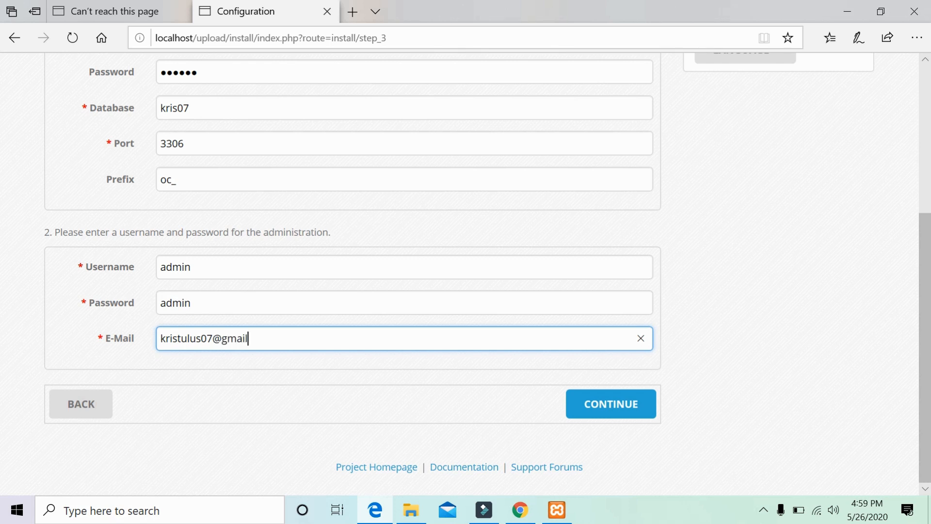
Submit the configuration and wait for step 4/4, Installation complete, to appear.
click(606, 406)
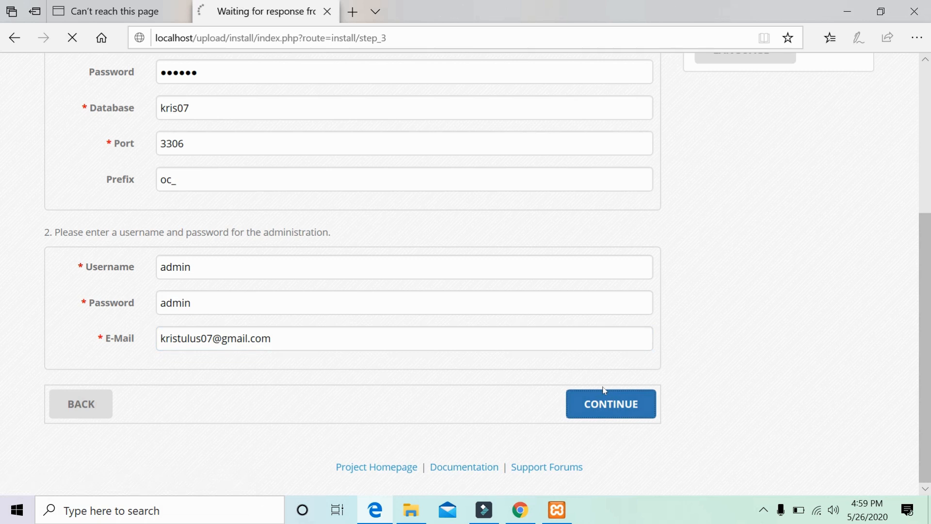
scroll(604, 390, up, 5)
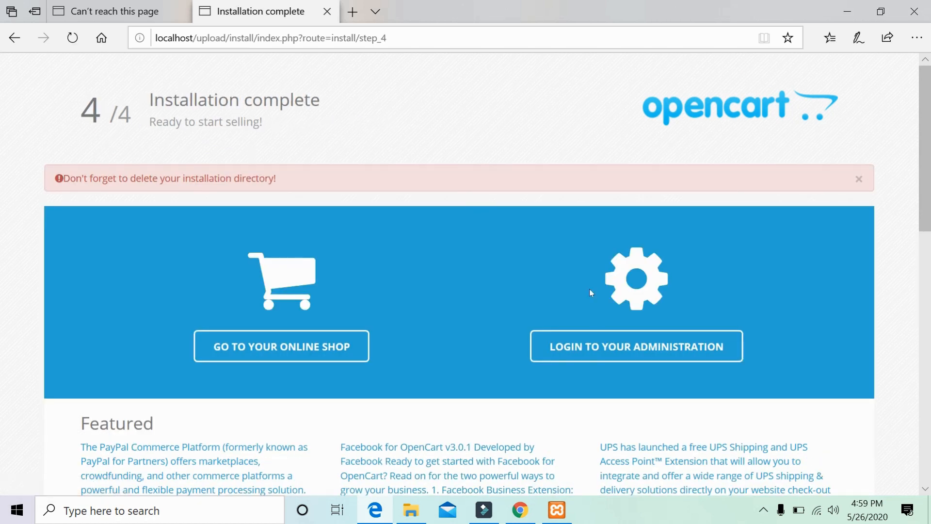
scroll(590, 292, down, 6)
scroll(589, 292, up, 5)
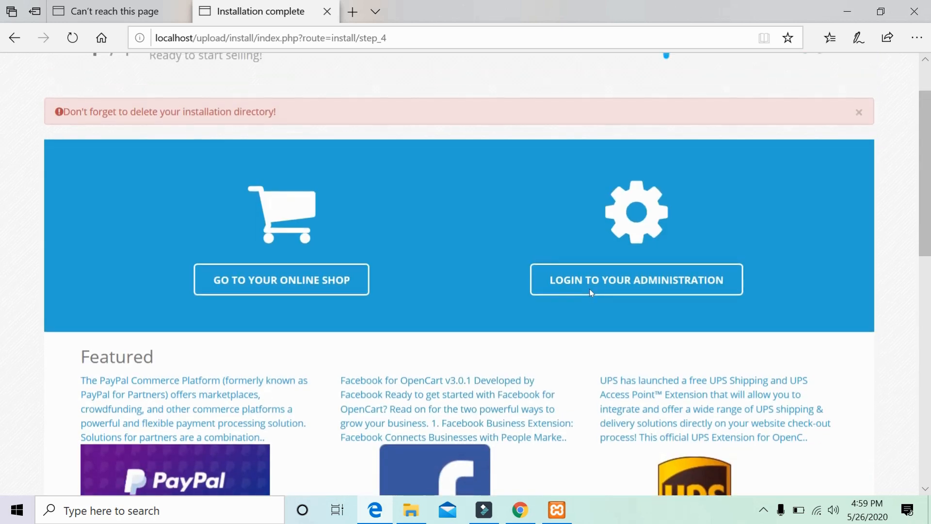
scroll(590, 292, up, 2)
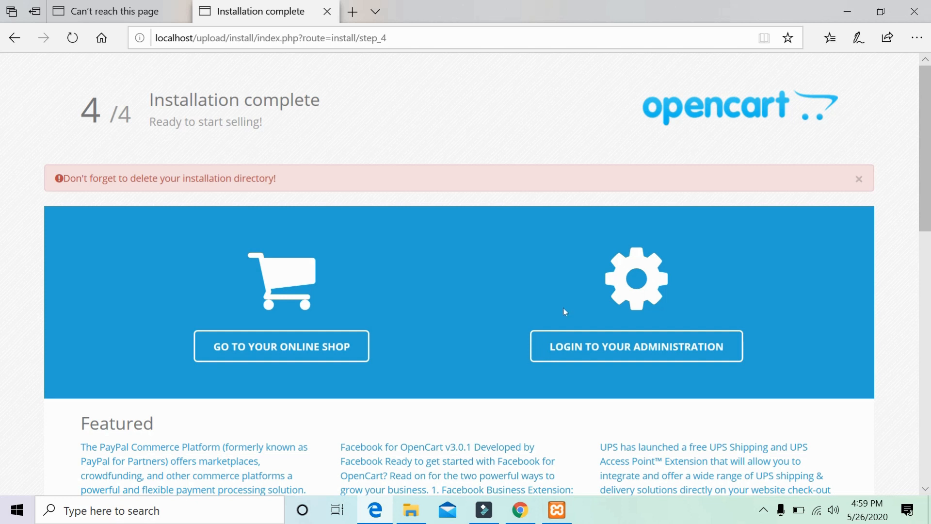
Open the Your Store storefront at localhost/upload/ and browse its featured products, brands and footer.
click(295, 354)
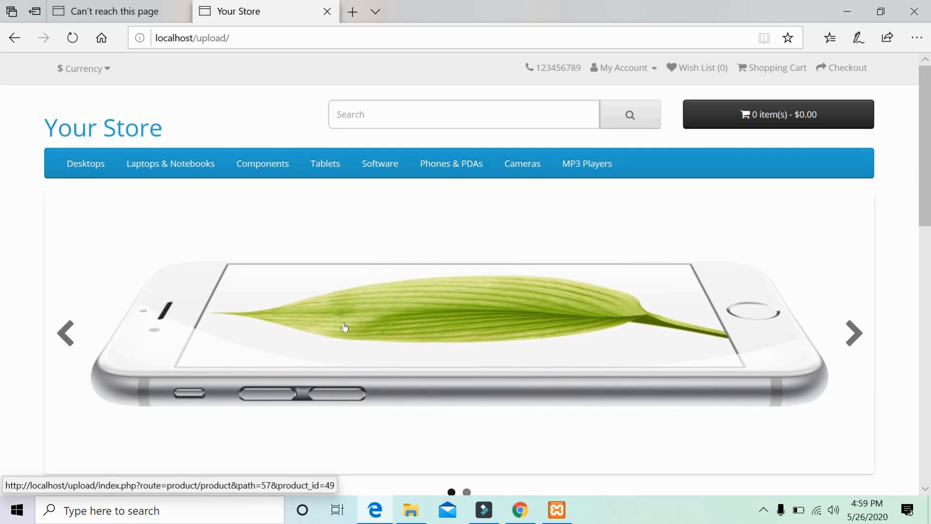
scroll(347, 327, down, 5)
scroll(346, 327, down, 9)
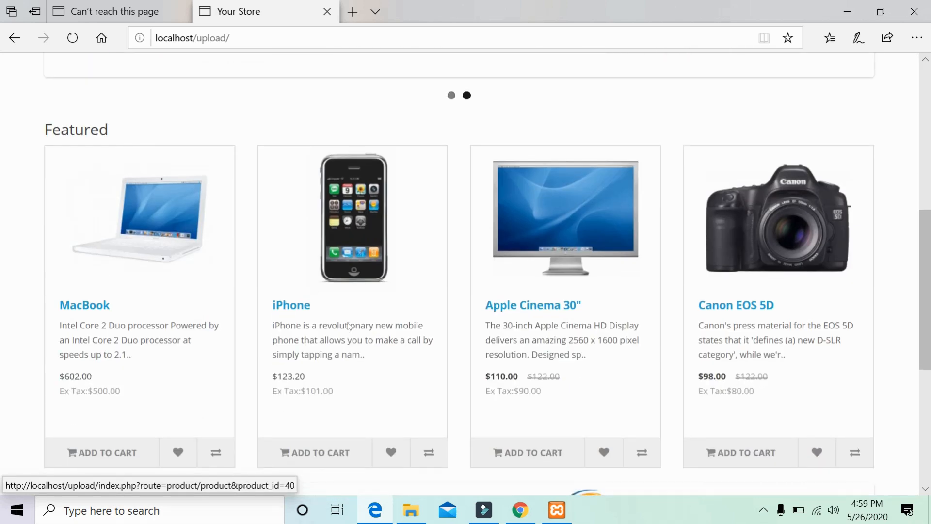
scroll(349, 325, up, 4)
scroll(348, 326, up, 8)
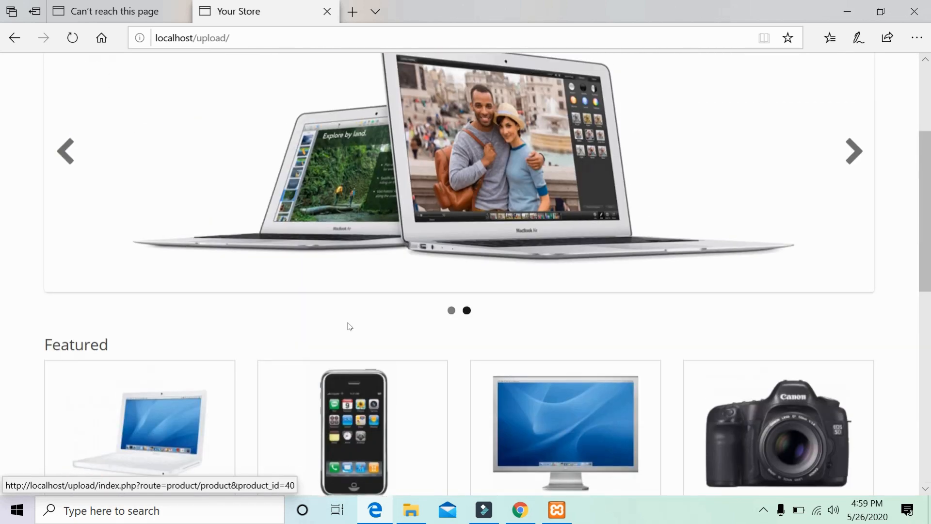
scroll(346, 327, down, 3)
scroll(345, 326, up, 3)
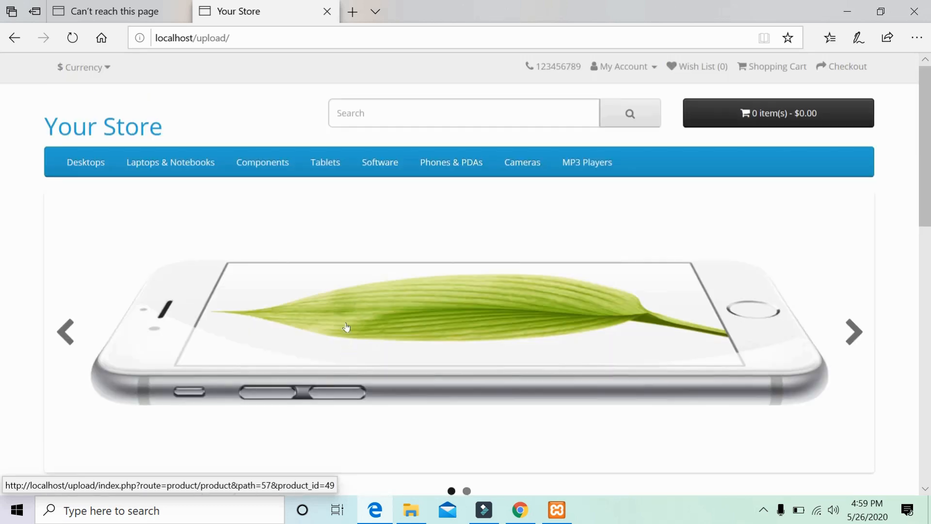
scroll(371, 258, down, 1)
scroll(371, 257, down, 10)
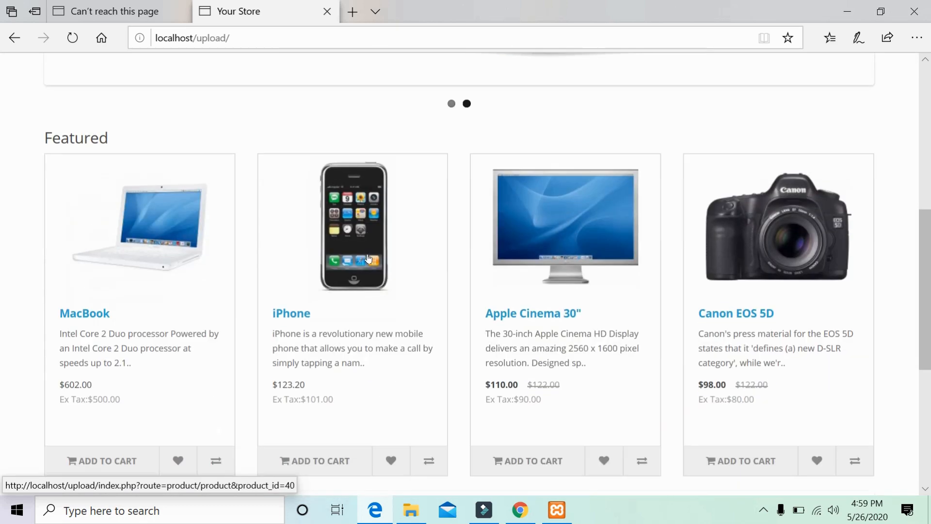
scroll(368, 258, up, 12)
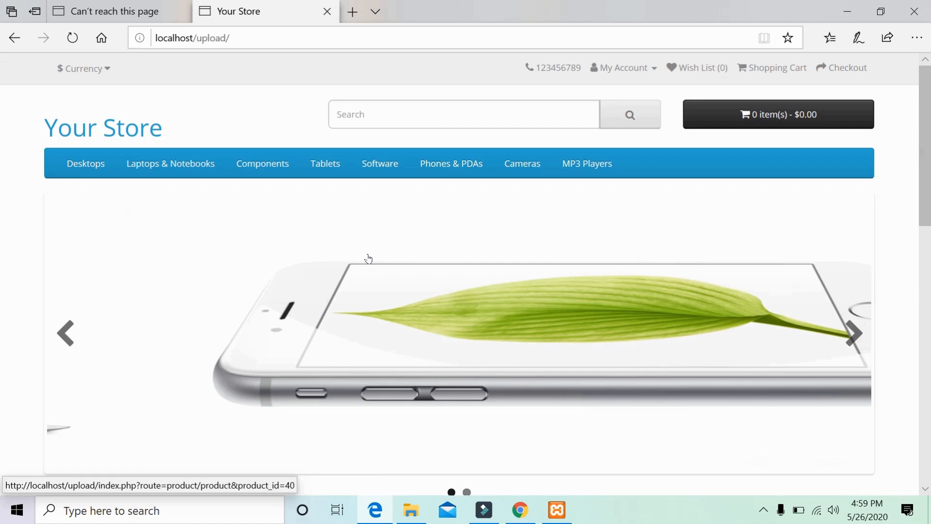
scroll(368, 258, down, 7)
scroll(368, 258, down, 4)
scroll(369, 257, up, 11)
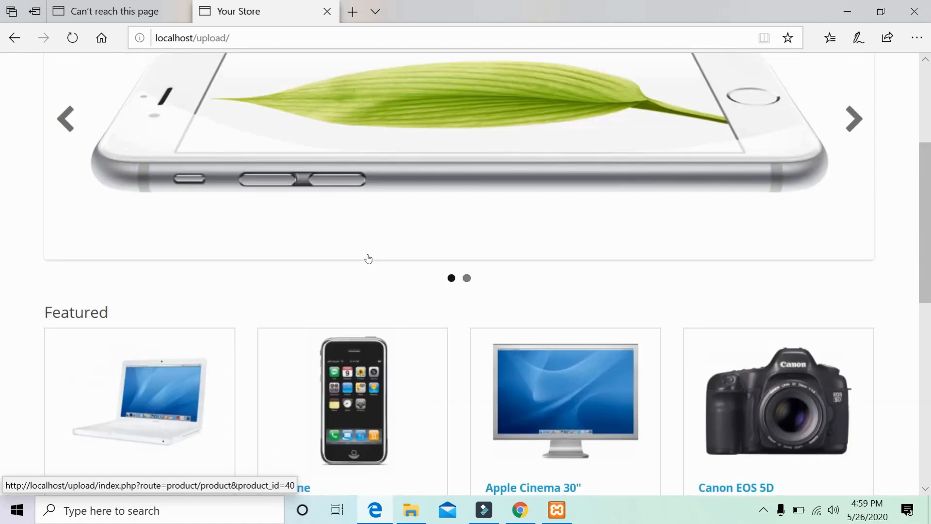
scroll(371, 257, down, 9)
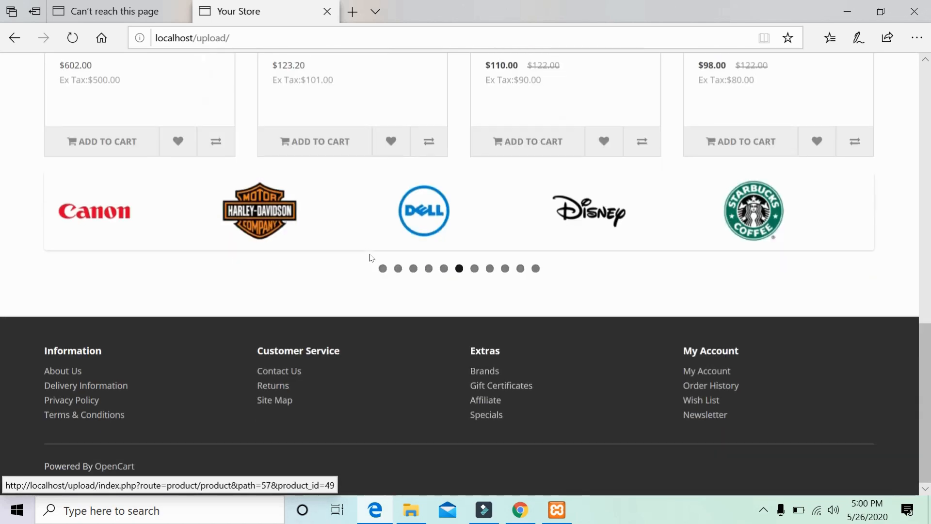
scroll(371, 258, up, 9)
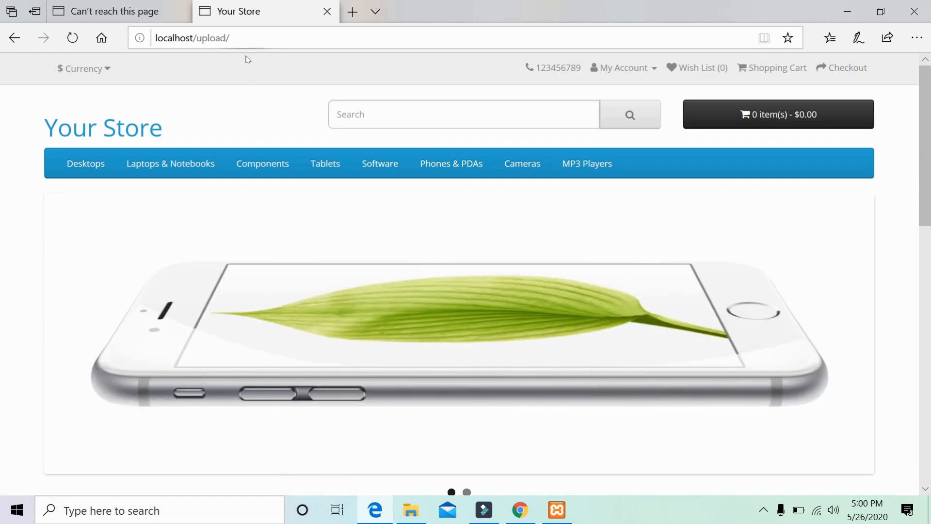
Browse the store homepage at localhost/upload/, stepping back through the slideshow.
click(246, 42)
click(245, 42)
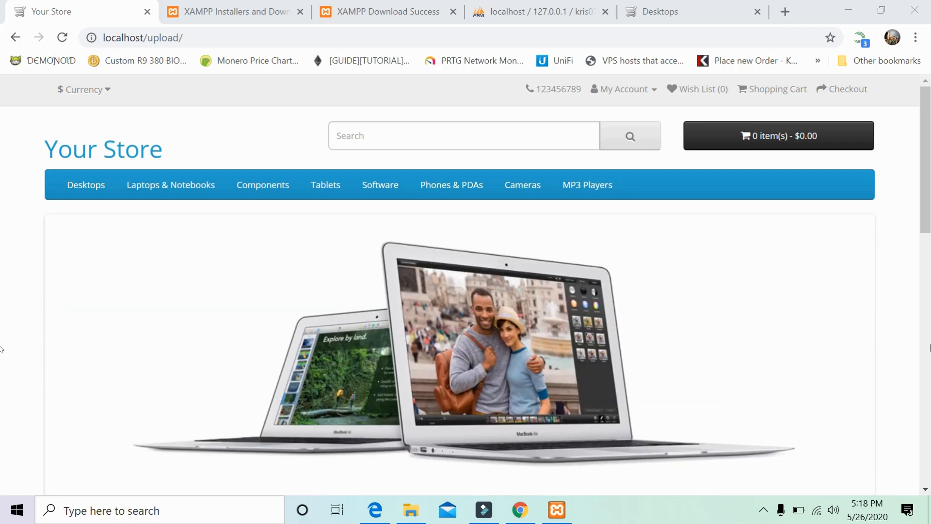
scroll(2, 349, down, 10)
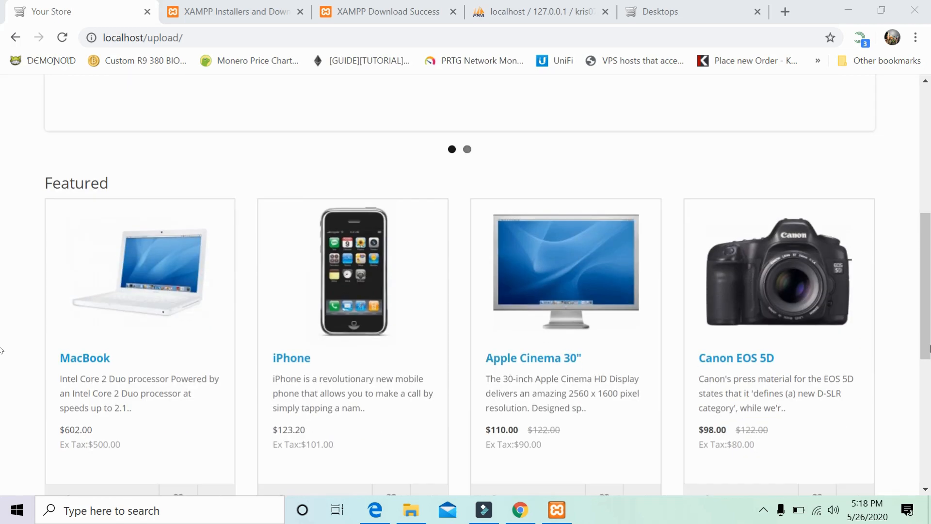
scroll(1, 349, down, 3)
scroll(2, 349, up, 11)
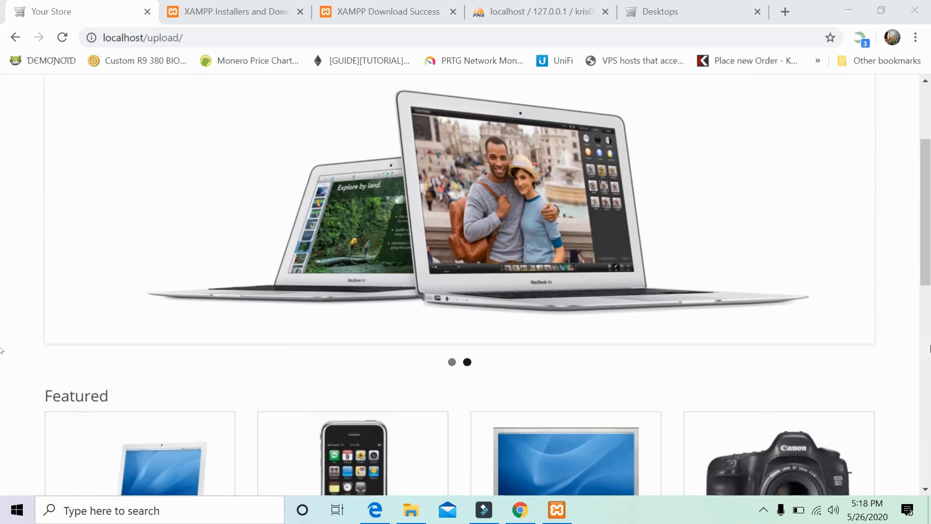
scroll(1, 350, up, 2)
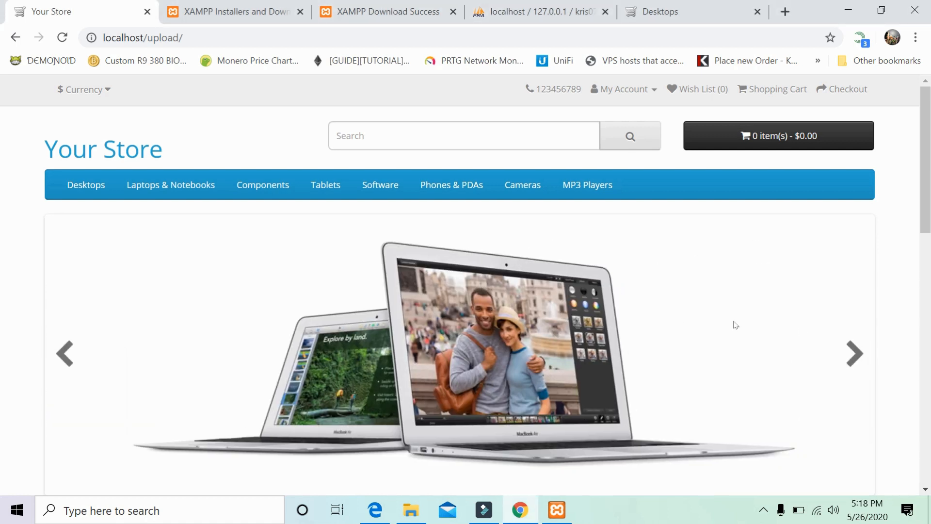
click(67, 353)
scroll(175, 350, down, 2)
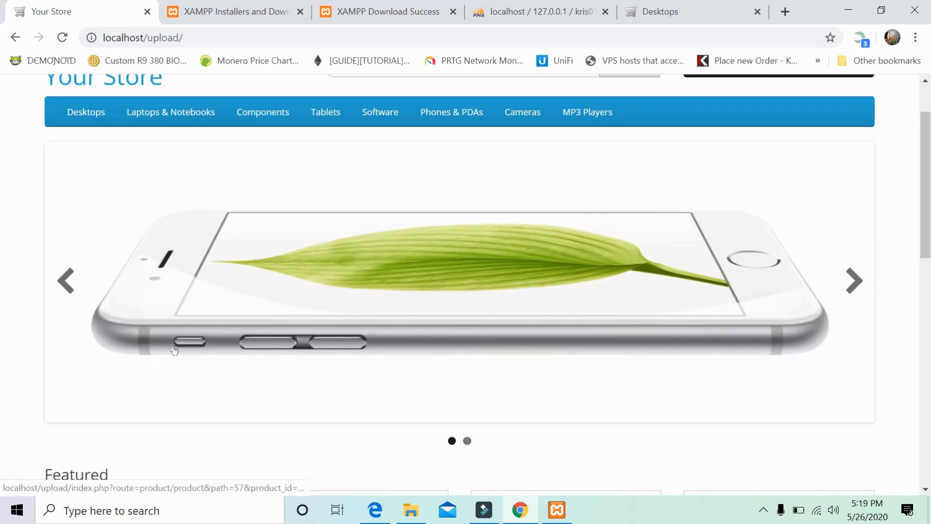
scroll(182, 315, up, 2)
Open the Desktops category via Show All Desktops, listing its 13 products.
mouse_move(141, 194)
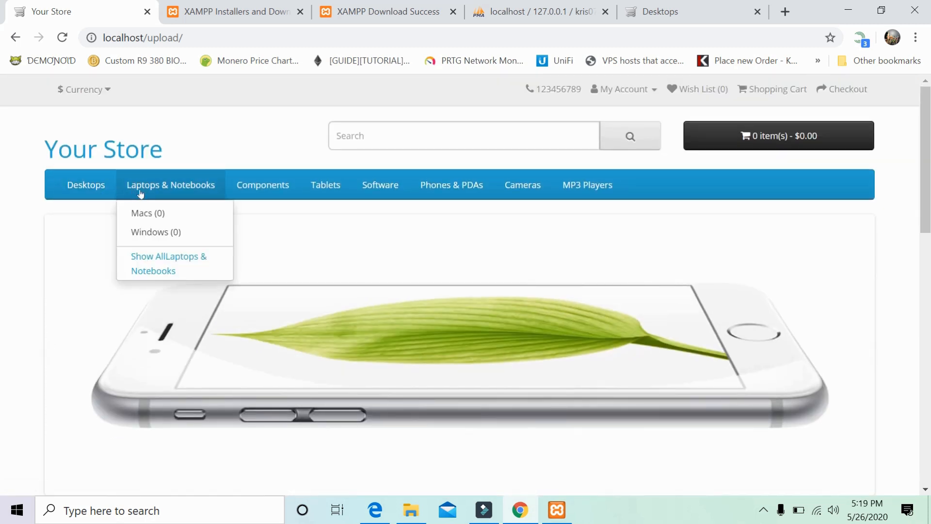
click(89, 194)
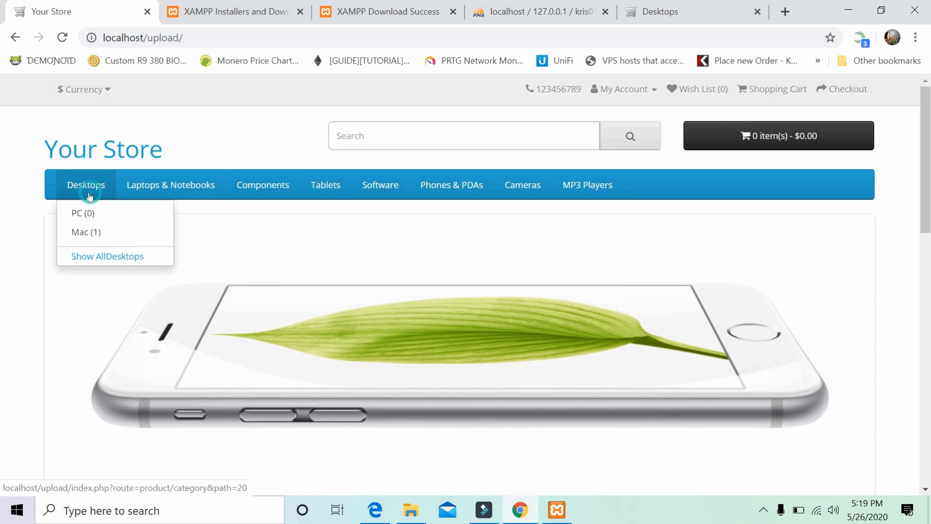
click(75, 190)
click(94, 264)
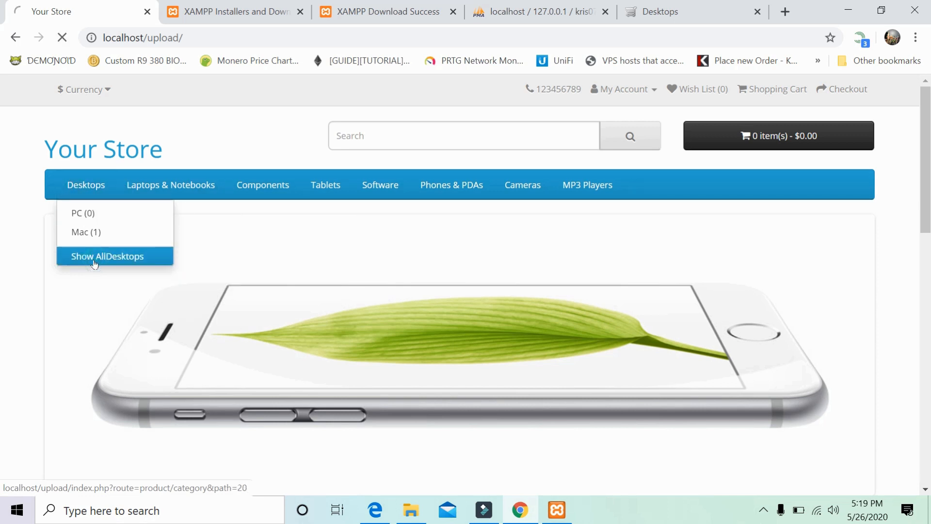
scroll(206, 264, down, 6)
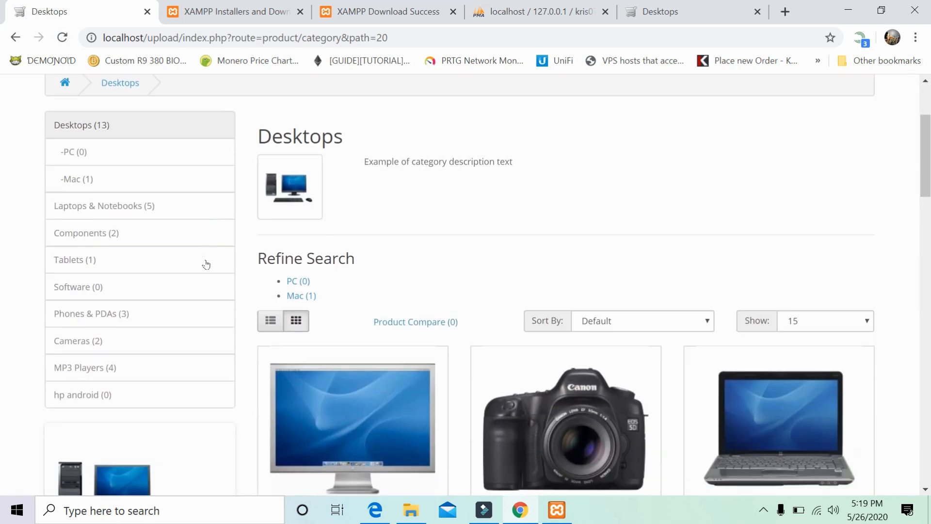
scroll(206, 264, up, 6)
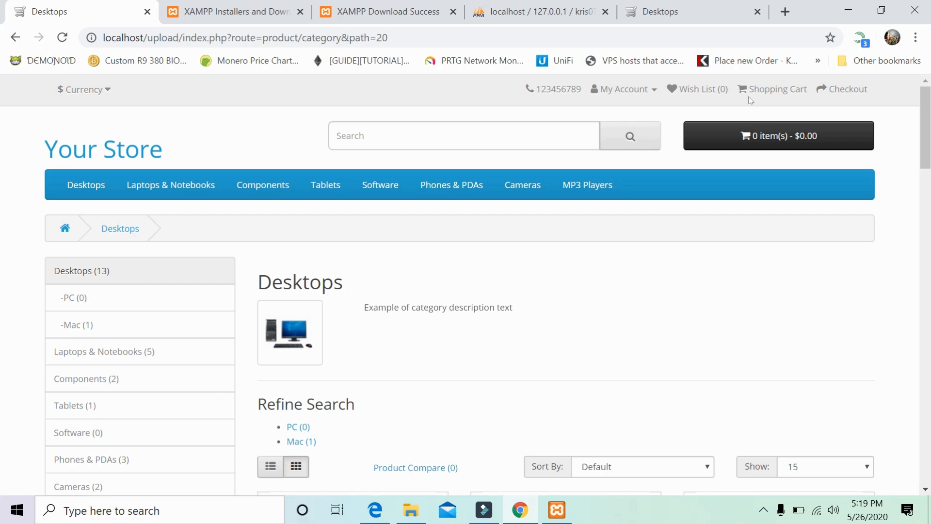
In a new tab, go to localhost/upload/admin for the OpenCart admin login page.
click(780, 12)
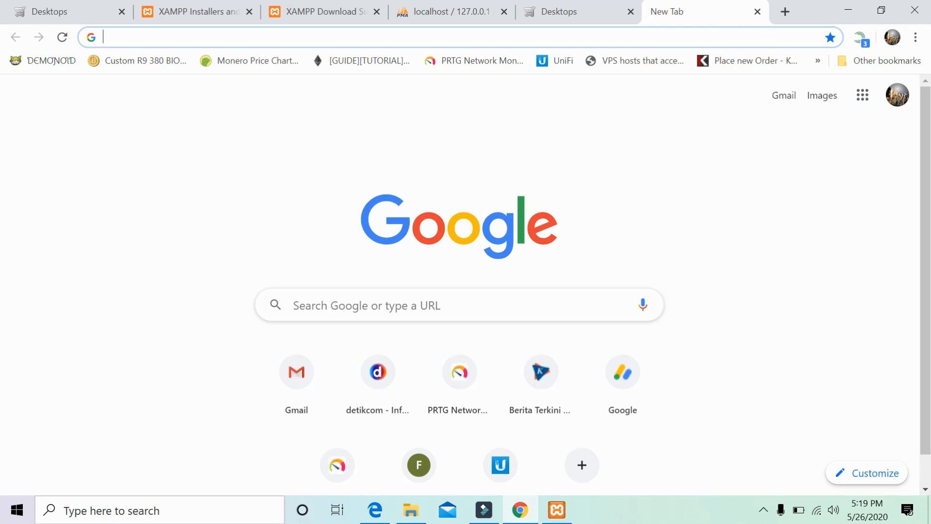
text(lo)
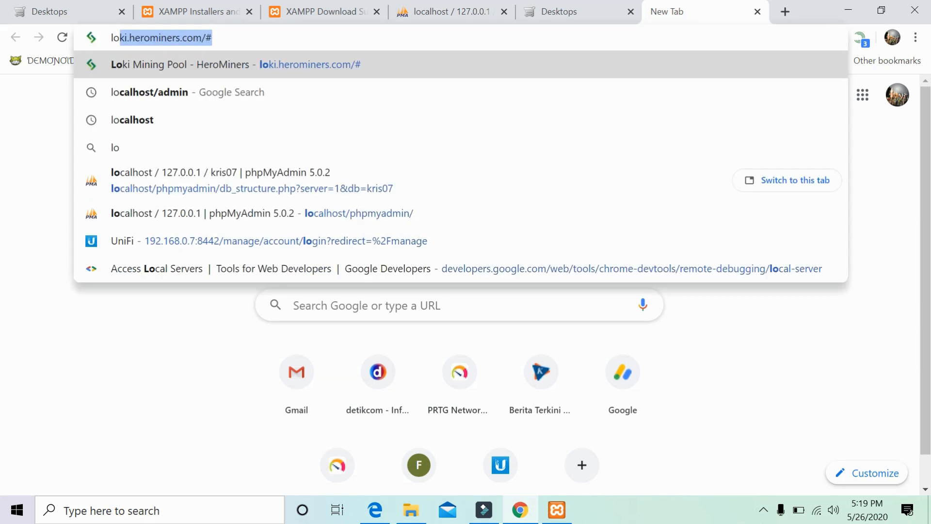
text(c)
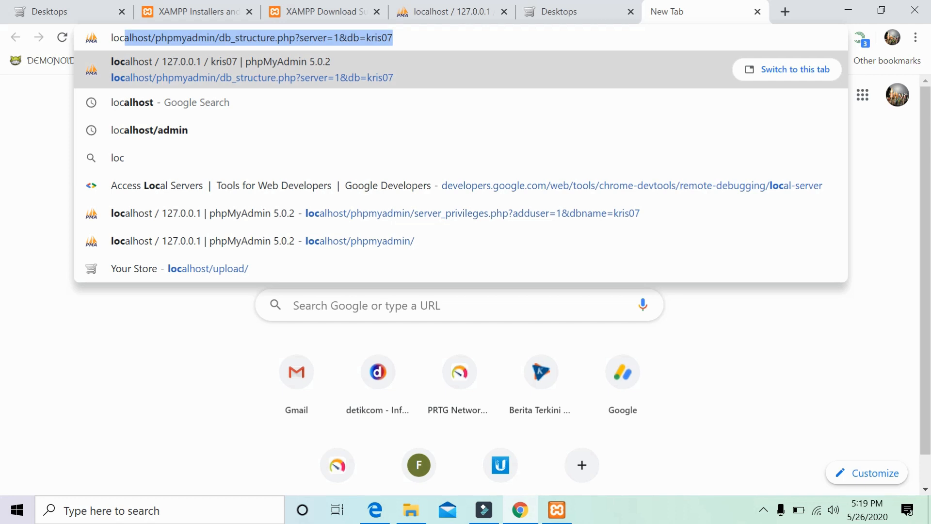
click(627, 45)
key(BackSpace)
key(BackSpace)
key(BackSpace)
key(BackSpace)
key(BackSpace)
key(BackSpace)
key(BackSpace)
key(BackSpace)
key(BackSpace)
key(BackSpace)
key(BackSpace)
key(BackSpace)
key(BackSpace)
key(BackSpace)
key(BackSpace)
key(BackSpace)
key(BackSpace)
key(BackSpace)
key(BackSpace)
key(BackSpace)
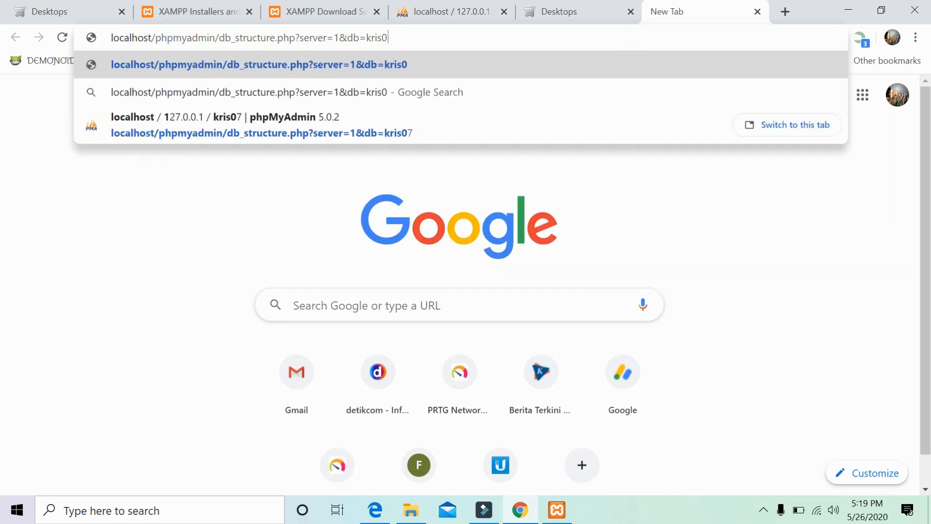
key(BackSpace)
key(BackSpace)
key(BackSpace)
key(BackSpace)
key(BackSpace)
key(BackSpace)
key(BackSpace)
key(BackSpace)
key(BackSpace)
key(BackSpace)
key(BackSpace)
key(BackSpace)
key(BackSpace)
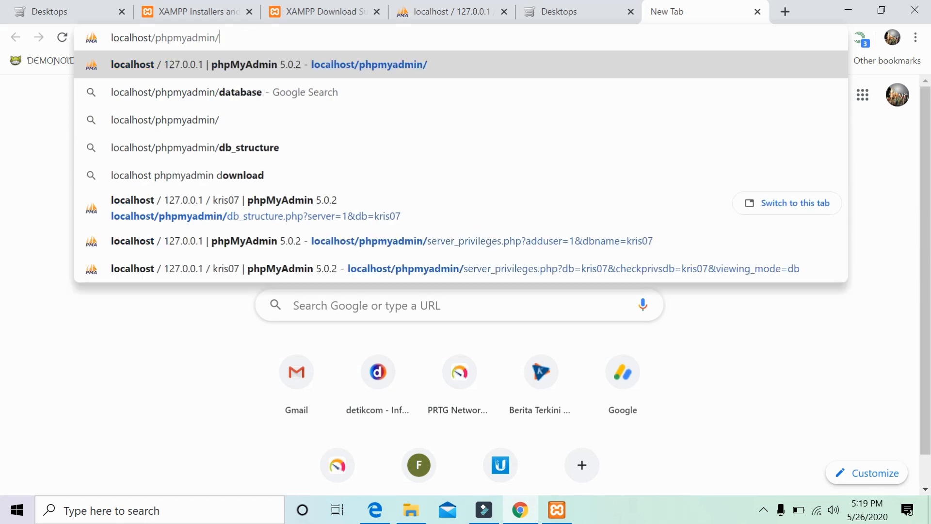
key(BackSpace)
key(BackSpace)
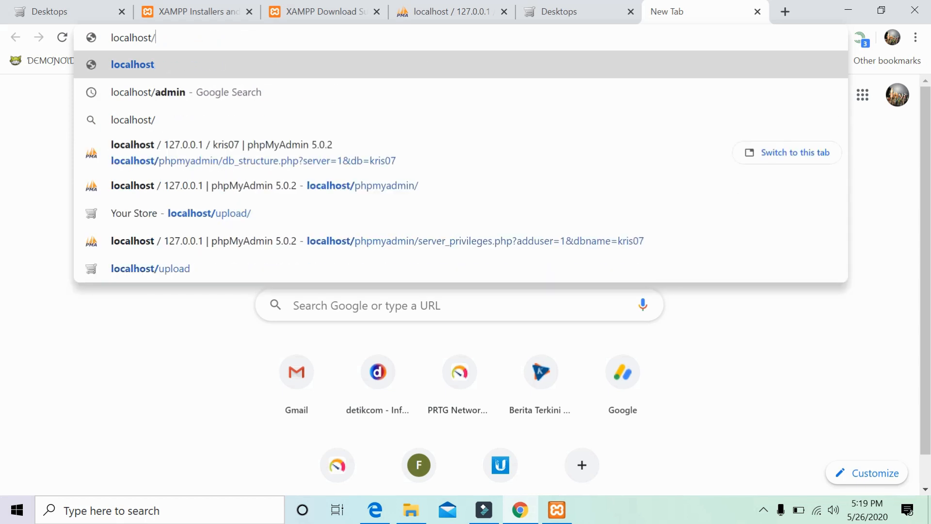
text(upload)
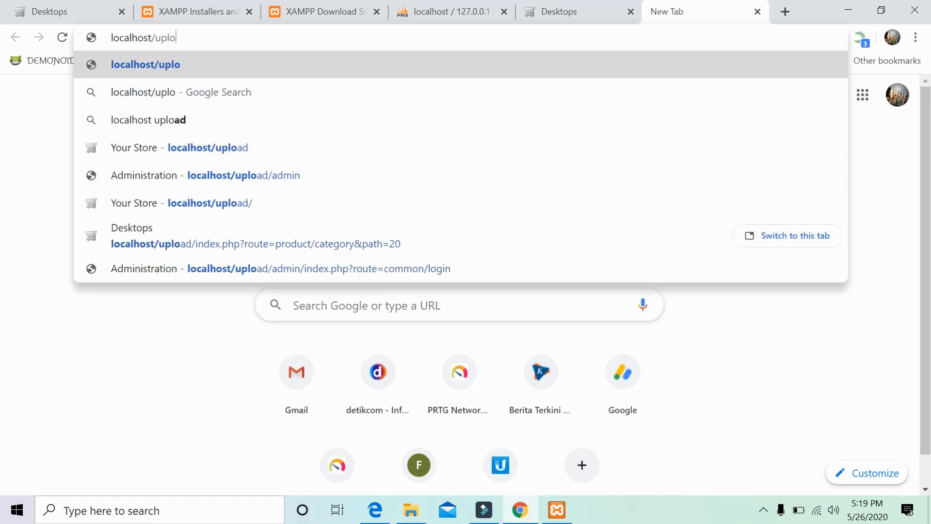
text(/admin)
key(Return)
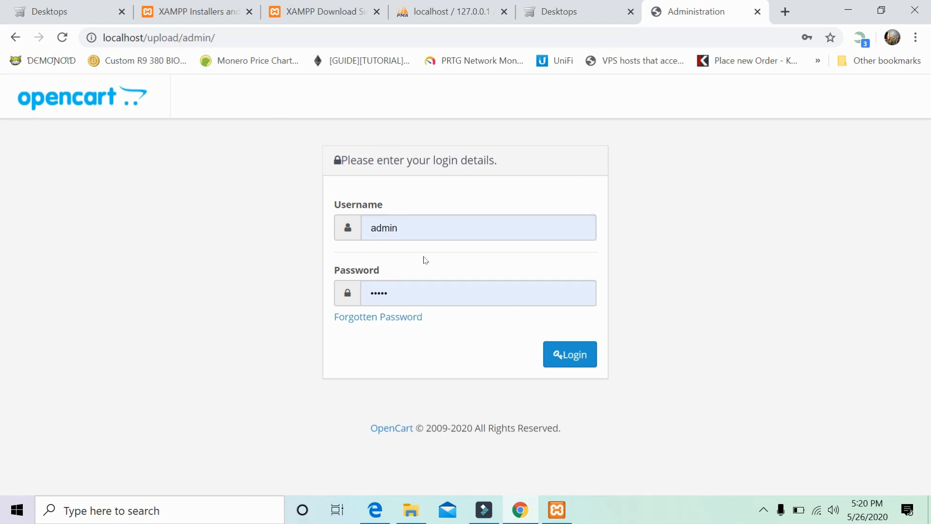
Log in with the autofilled admin credentials and review the Dashboard's zero totals and World Map.
click(287, 32)
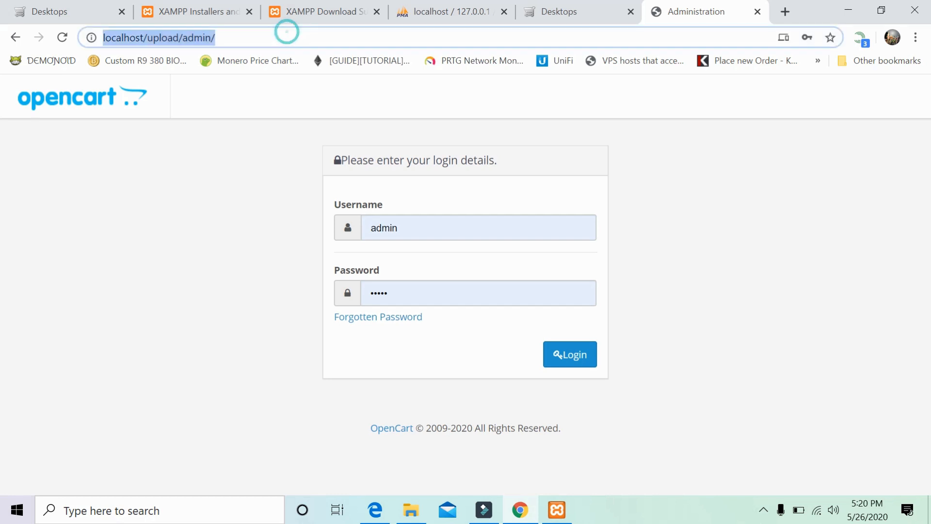
click(577, 362)
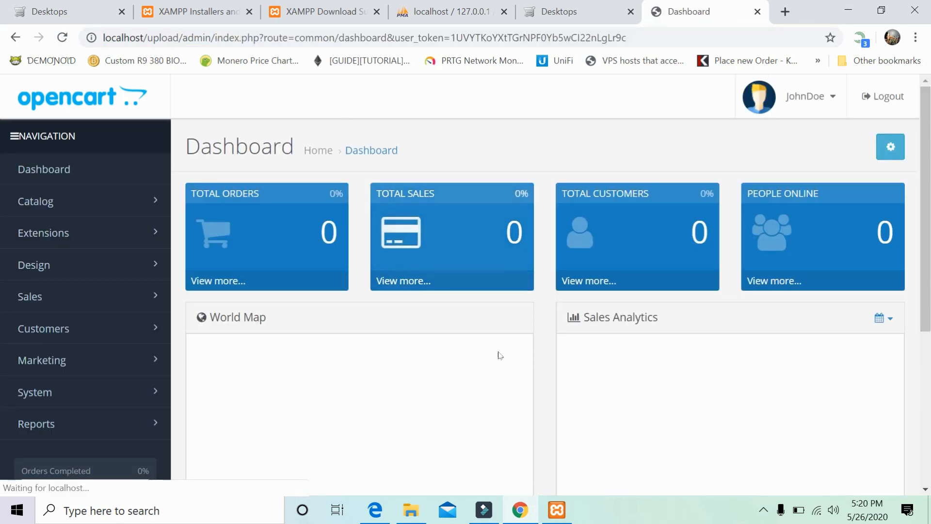
scroll(470, 326, down, 1)
scroll(469, 325, down, 3)
scroll(470, 326, up, 4)
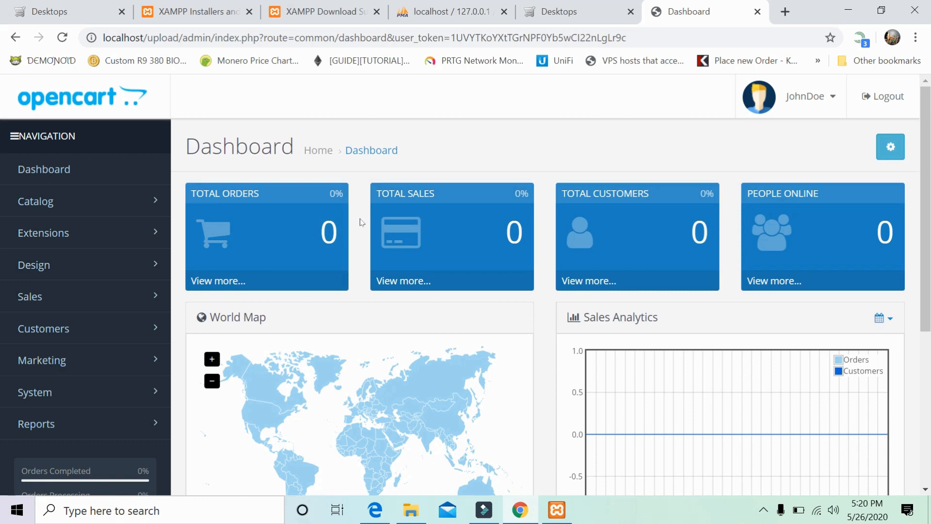
scroll(361, 222, down, 3)
scroll(361, 222, up, 3)
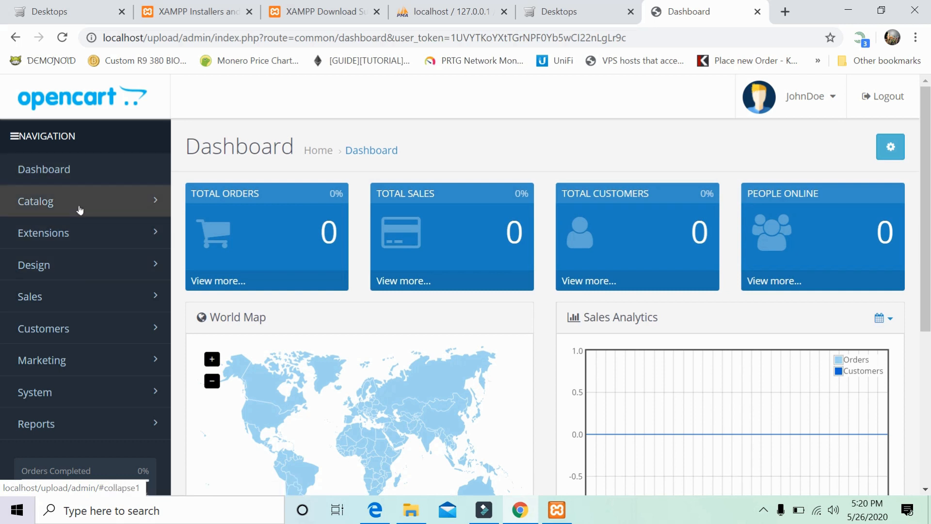
Open Catalog > Categories, review the 39 categories, and start a new category.
click(81, 208)
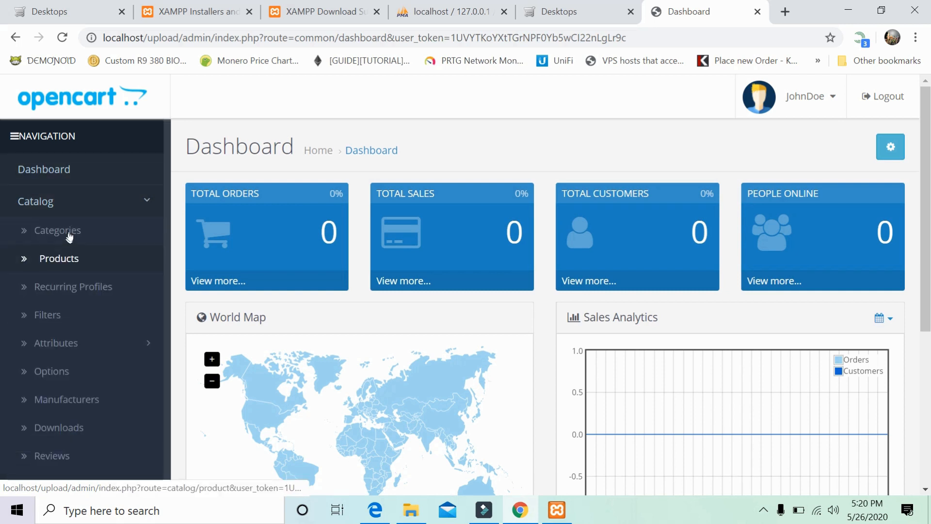
click(68, 234)
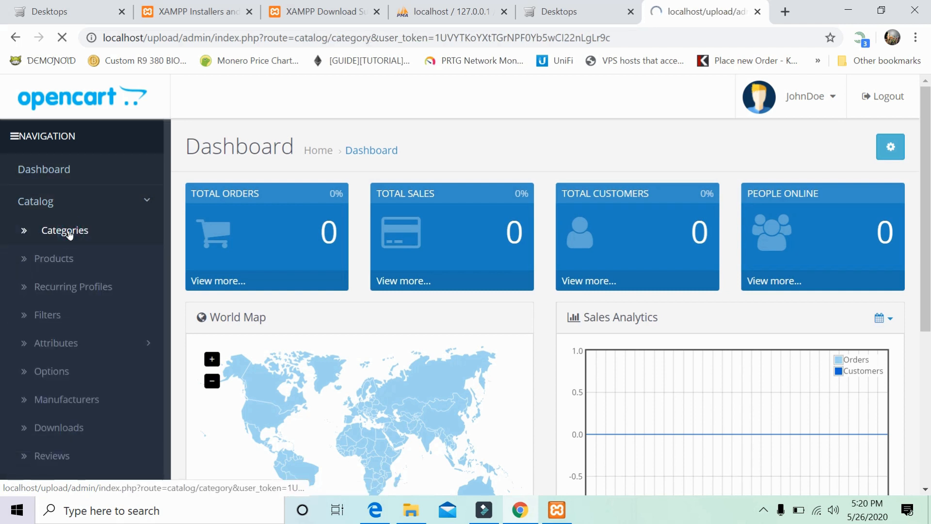
scroll(668, 287, down, 2)
scroll(667, 286, up, 2)
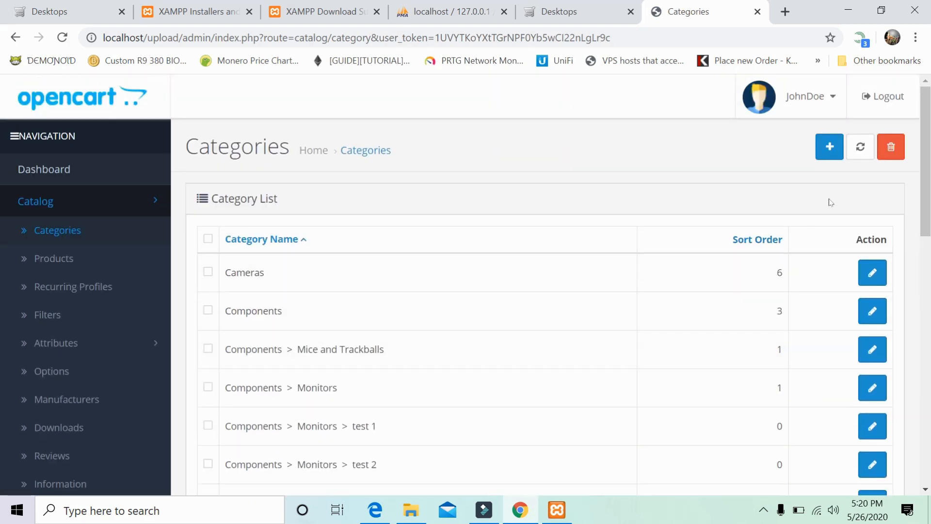
scroll(818, 240, down, 10)
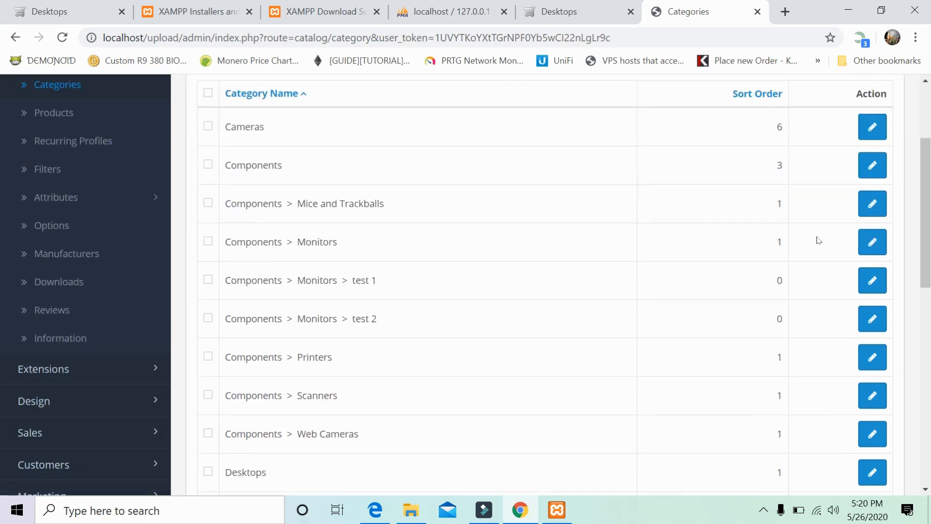
scroll(819, 240, down, 3)
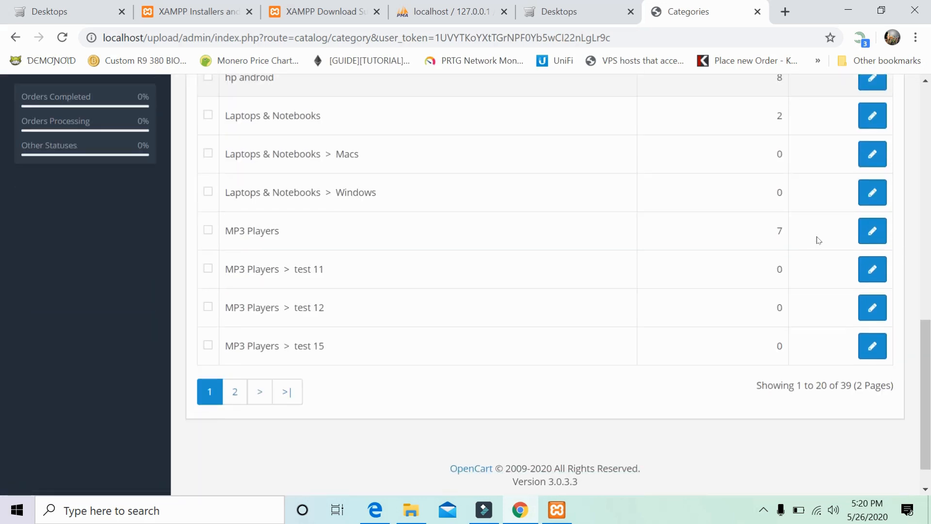
scroll(818, 241, up, 13)
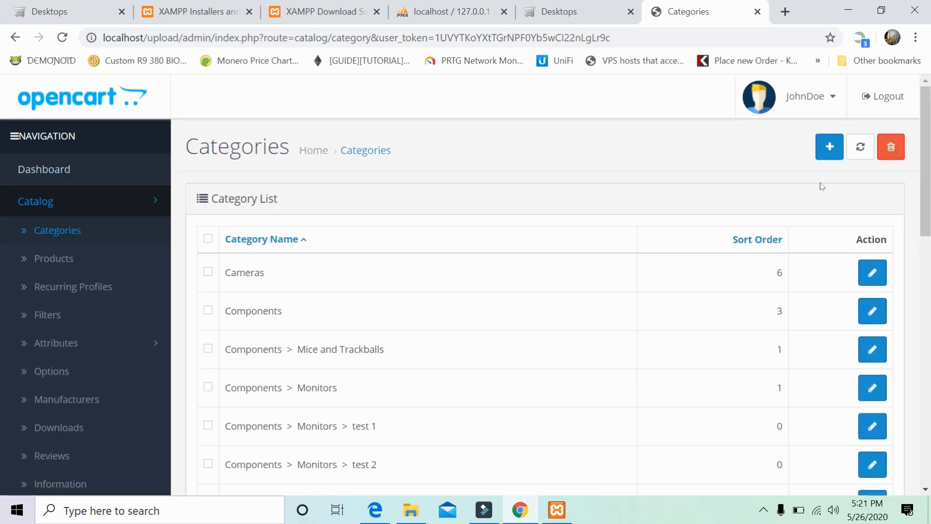
click(827, 146)
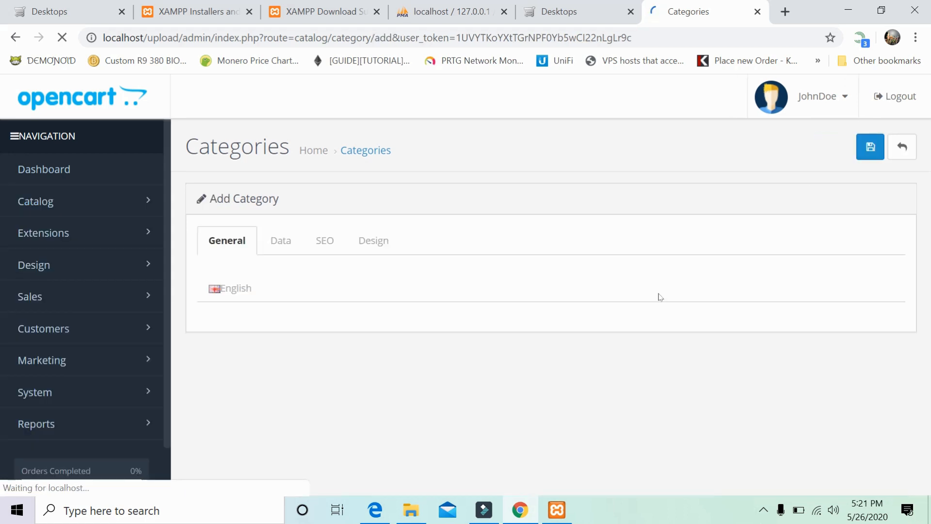
Name the category 'procesor komputer' and copy that name.
click(399, 345)
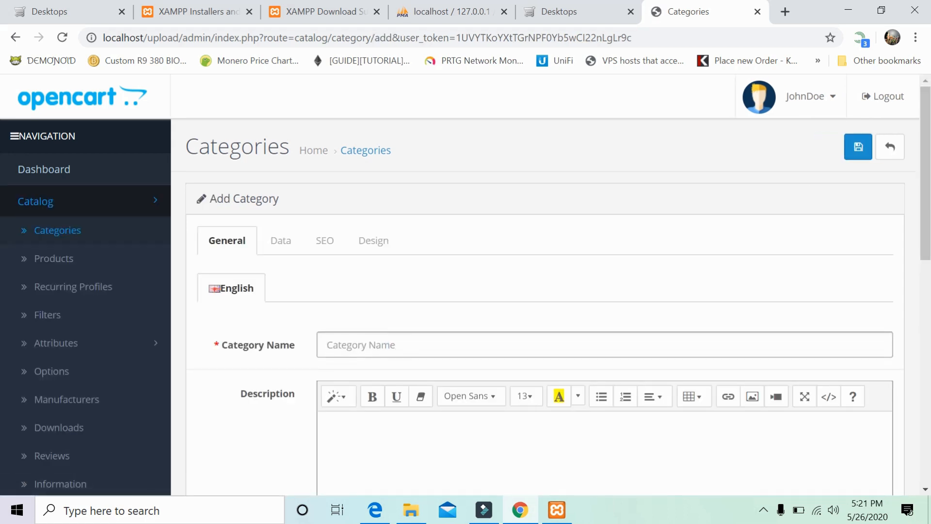
text(k)
key(BackSpace)
text(procesor)
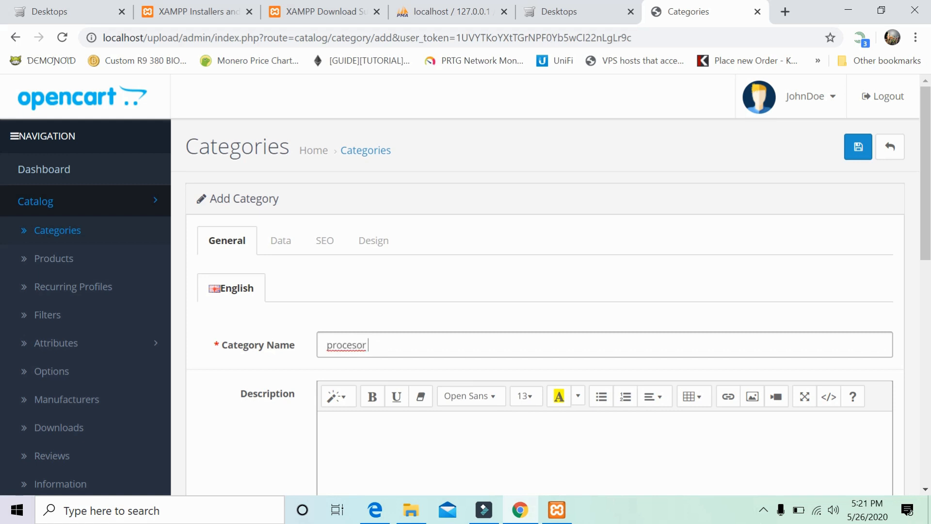
text( komputer)
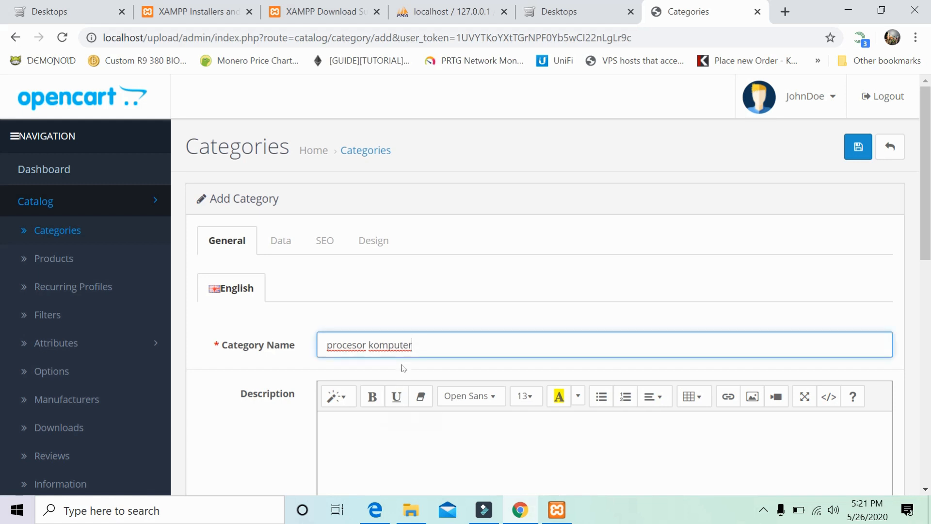
triple_click(403, 344)
right_click(403, 342)
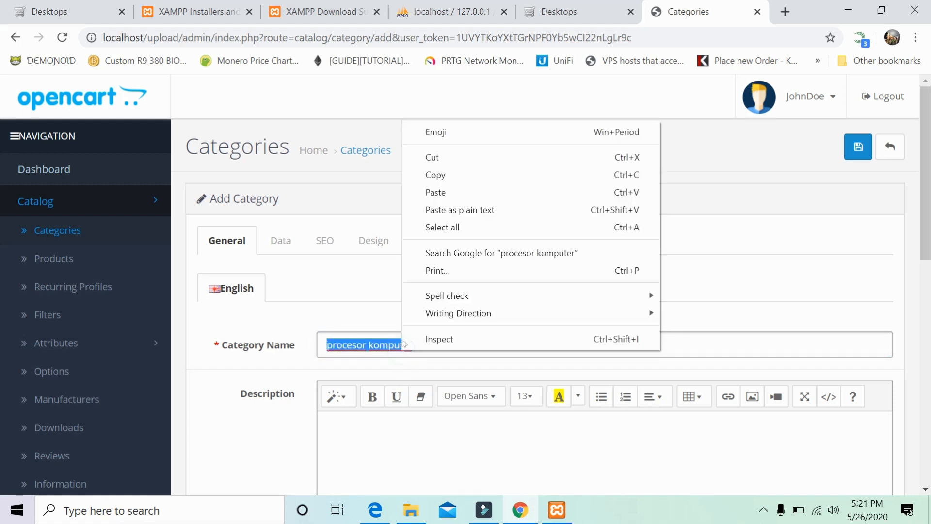
click(415, 176)
Paste the name into the Description and the Meta Tag Title fields.
click(434, 456)
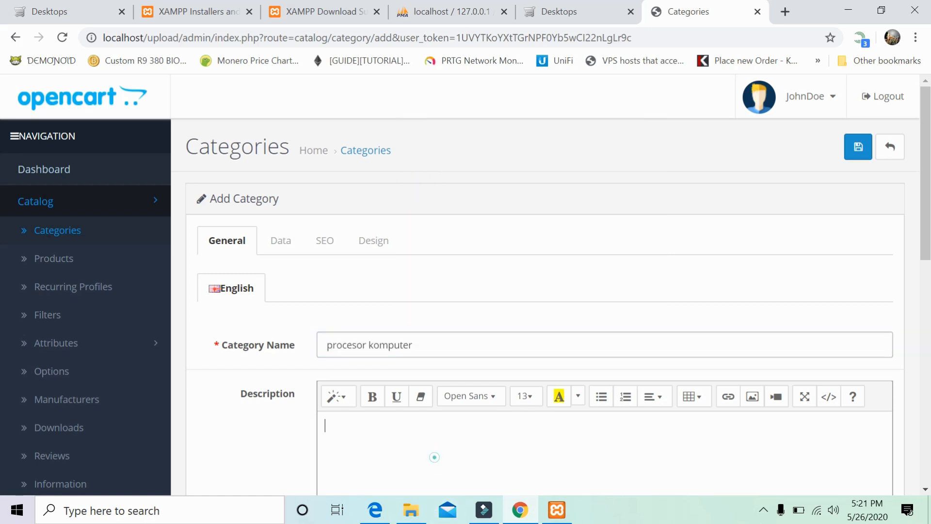
right_click(436, 455)
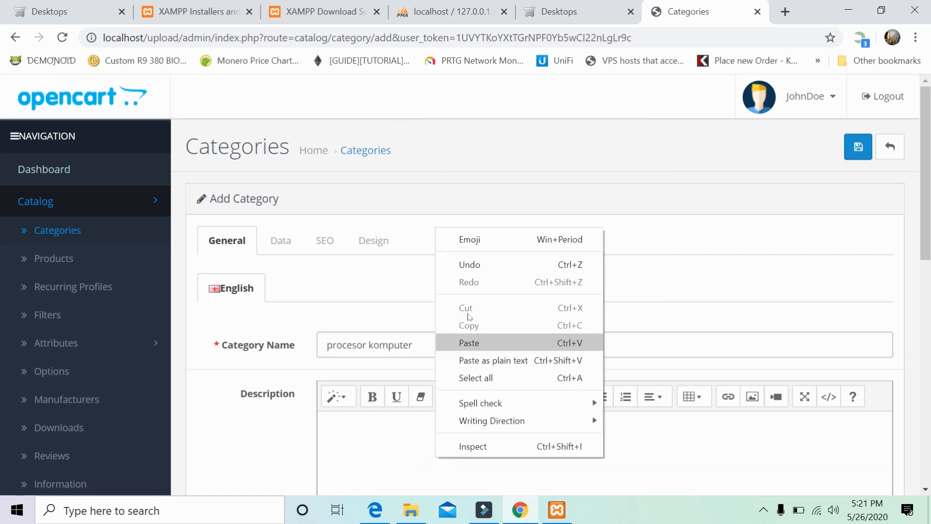
click(476, 342)
scroll(475, 340, down, 9)
scroll(534, 290, down, 2)
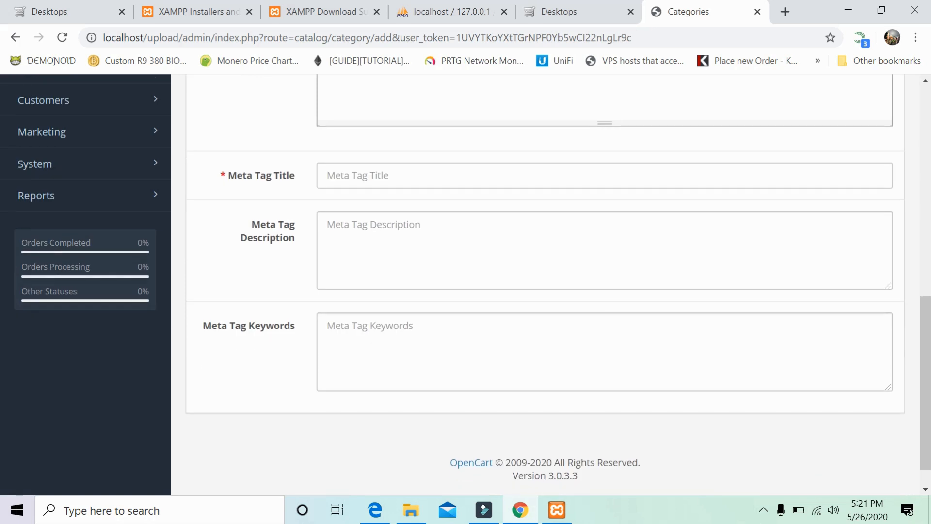
click(424, 175)
right_click(425, 175)
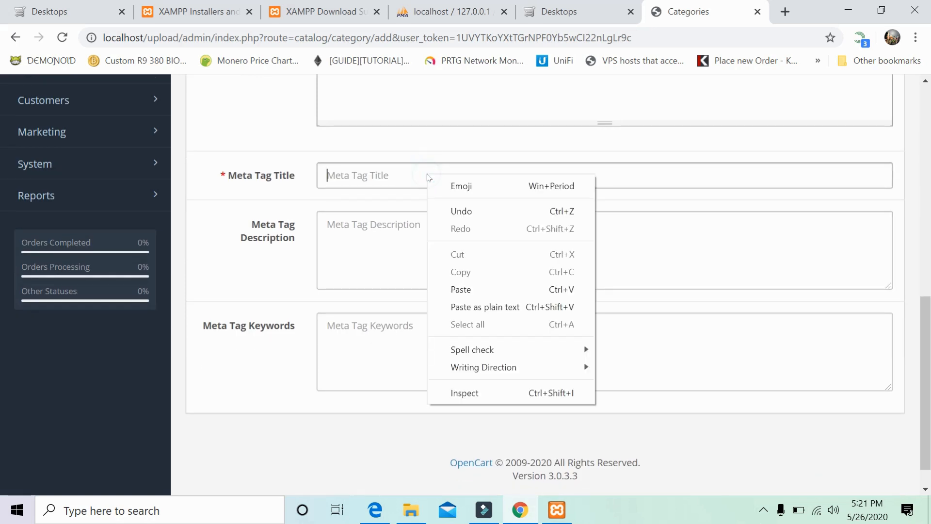
click(472, 286)
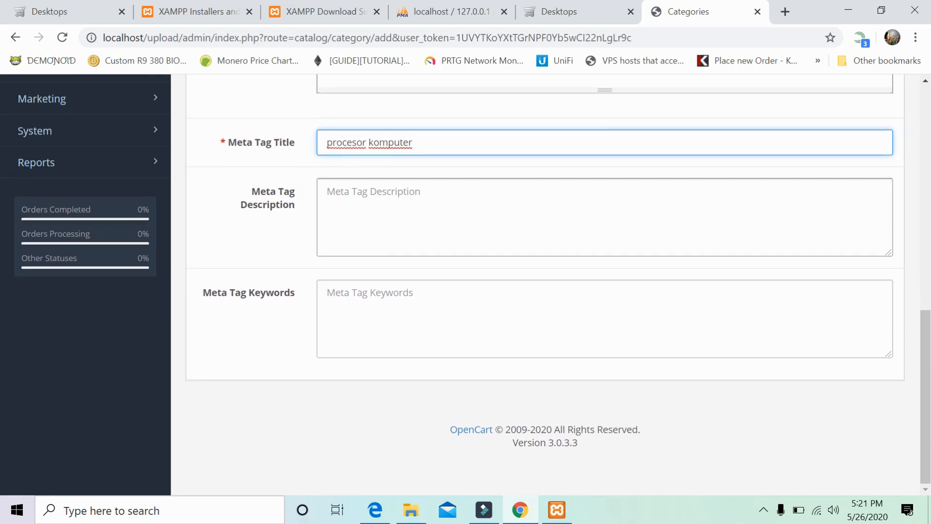
Save the new category and return to the Categories list.
scroll(339, 232, up, 7)
scroll(340, 232, up, 3)
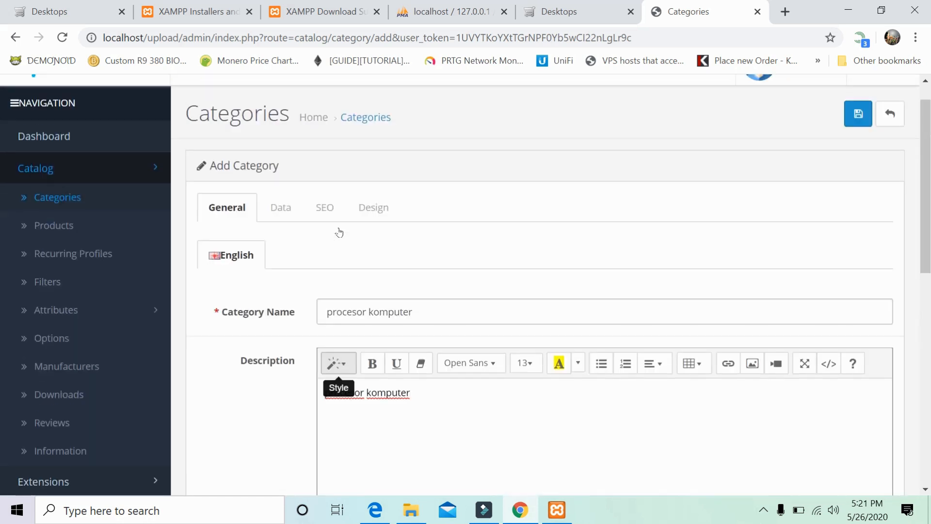
scroll(345, 232, down, 1)
scroll(345, 233, down, 9)
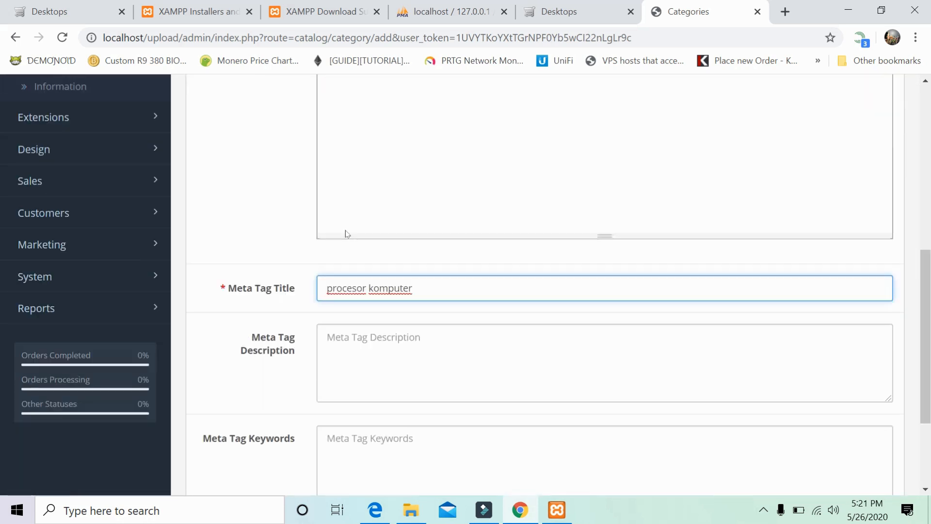
scroll(345, 233, up, 10)
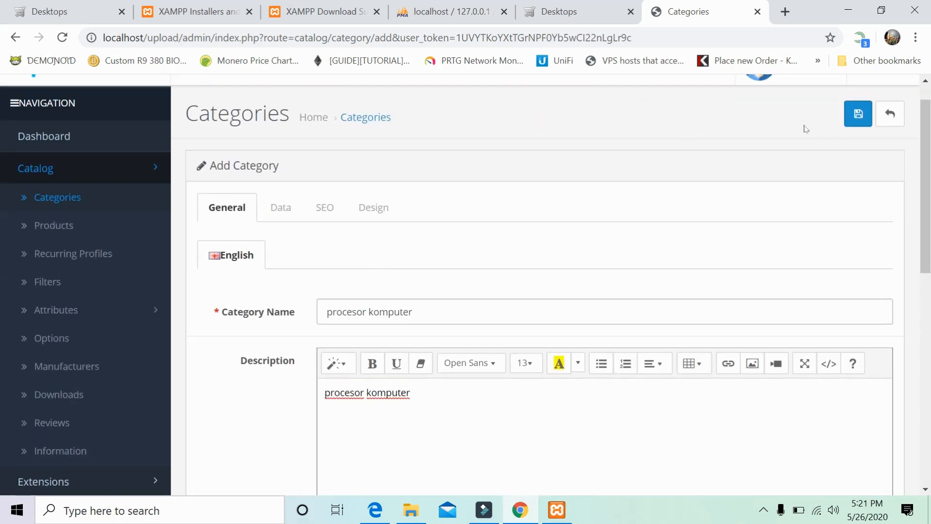
click(857, 114)
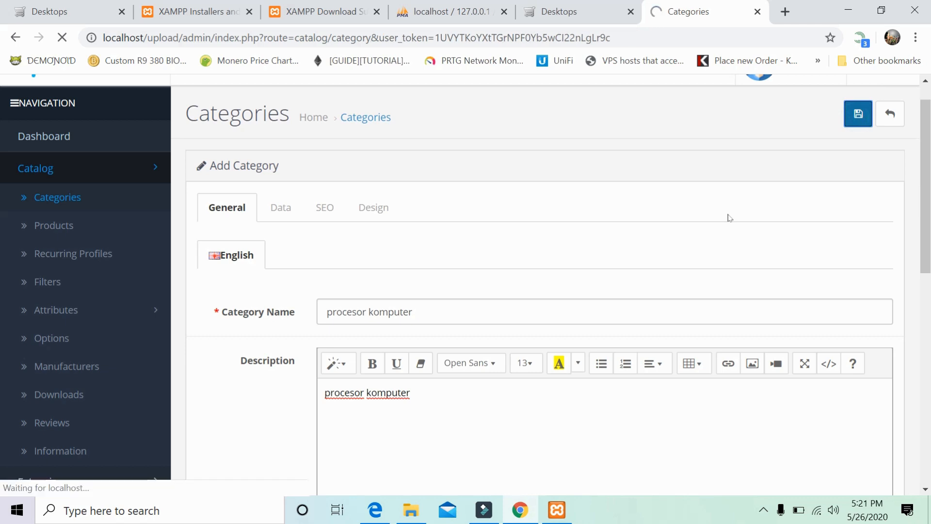
scroll(635, 265, down, 1)
scroll(635, 265, down, 5)
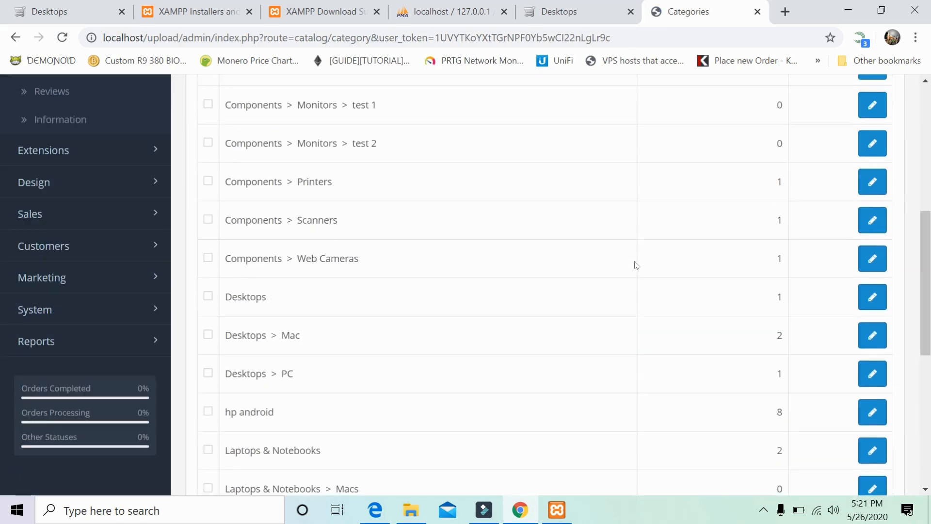
scroll(636, 261, up, 7)
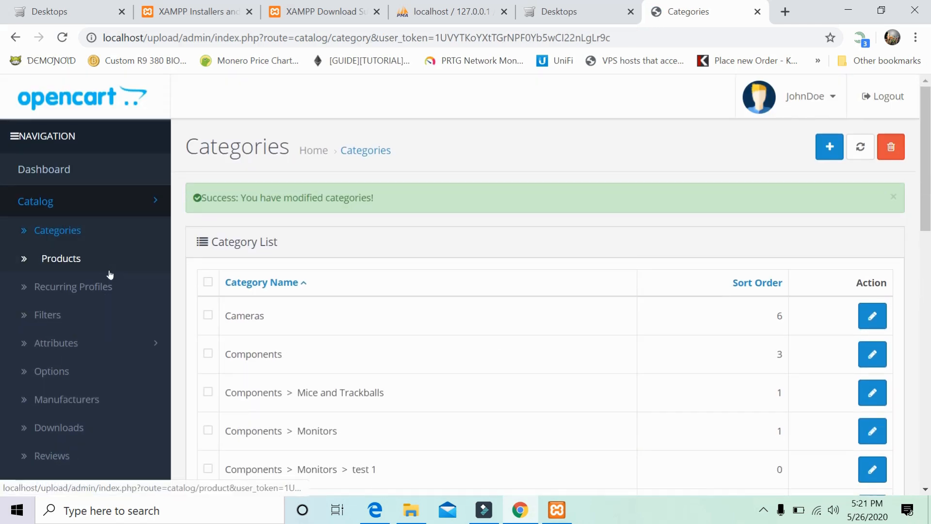
Open a new Add Product form and look at its Product Name and Description fields.
click(28, 262)
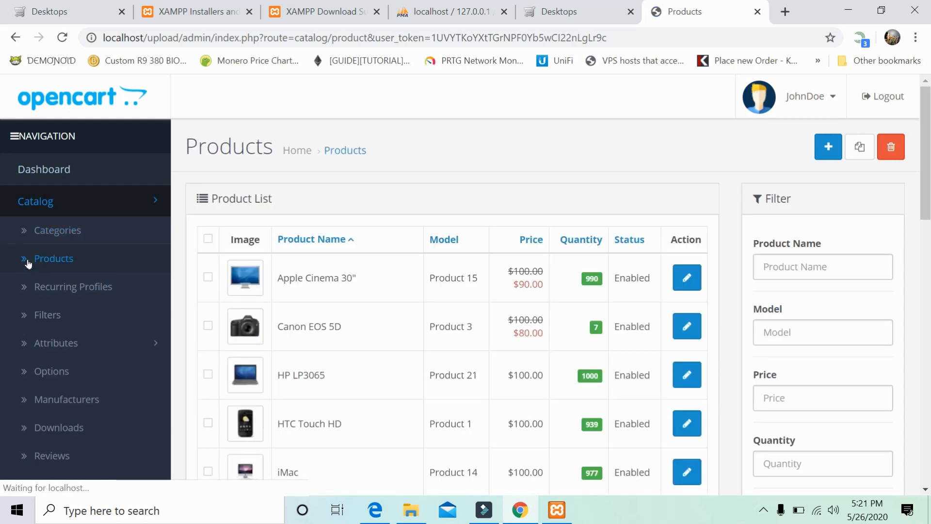
click(824, 147)
scroll(454, 275, down, 3)
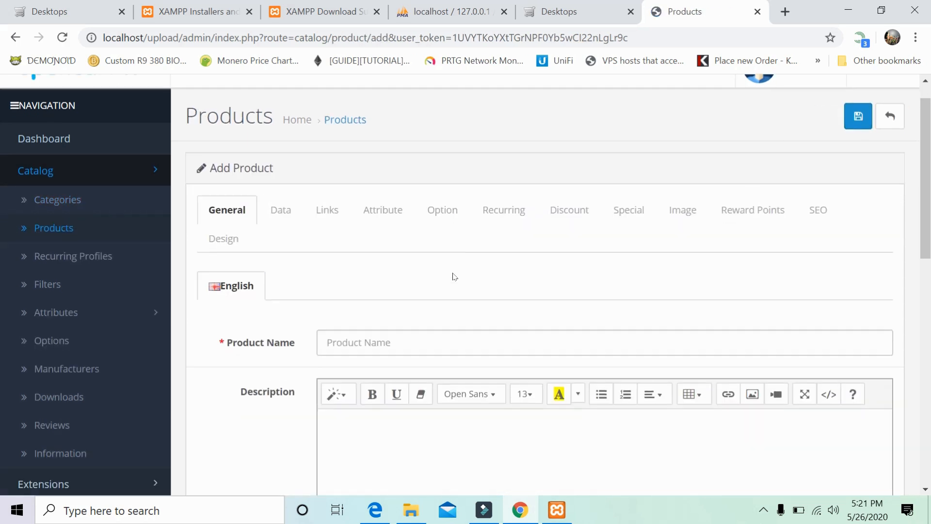
click(391, 223)
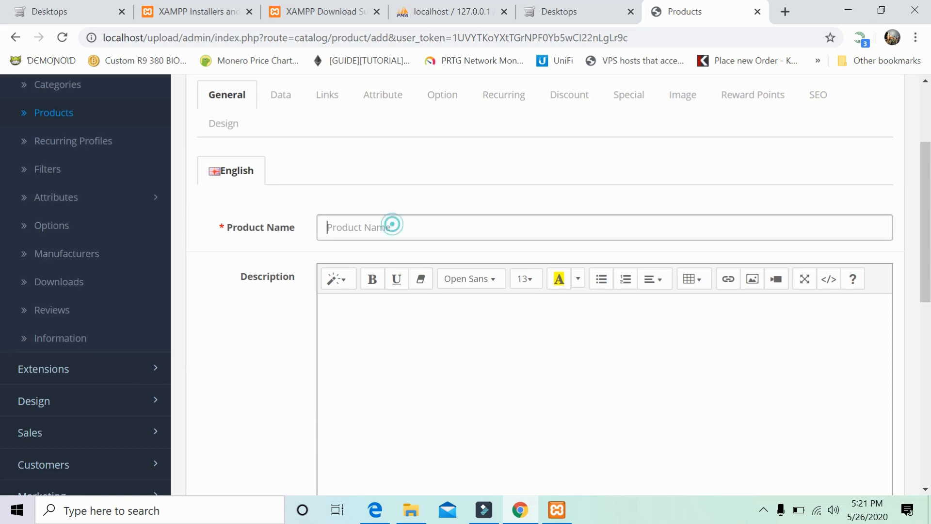
click(465, 363)
scroll(263, 225, up, 3)
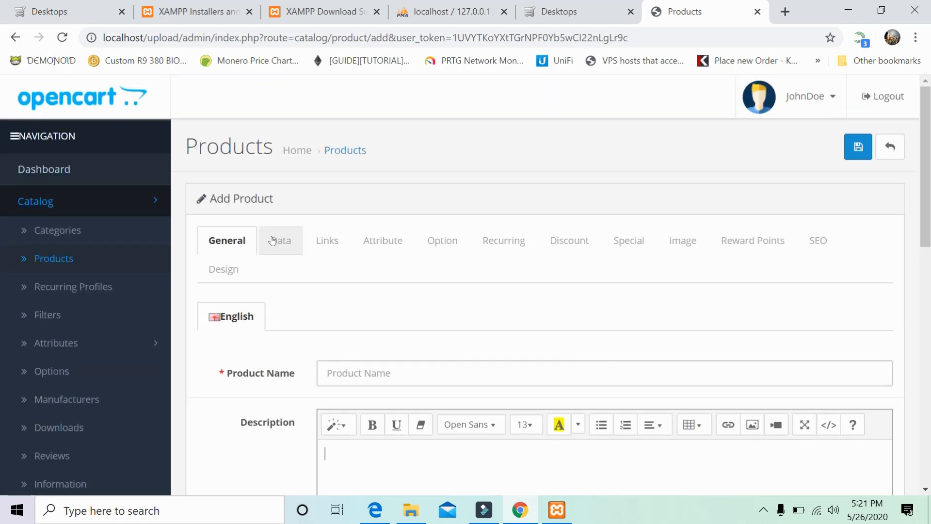
Review the Data and Image tabs, then leave the form unsaved for the Categories list.
click(280, 240)
scroll(532, 267, down, 3)
scroll(499, 262, up, 3)
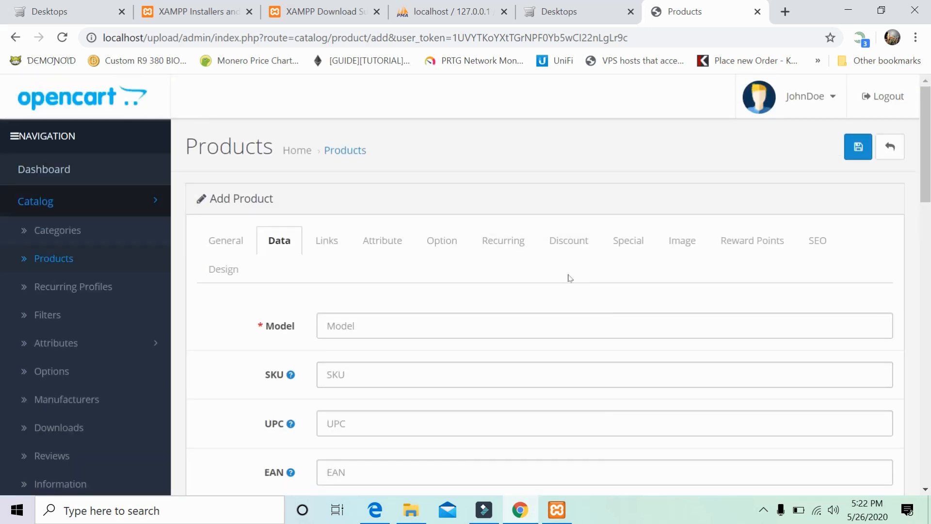
click(664, 253)
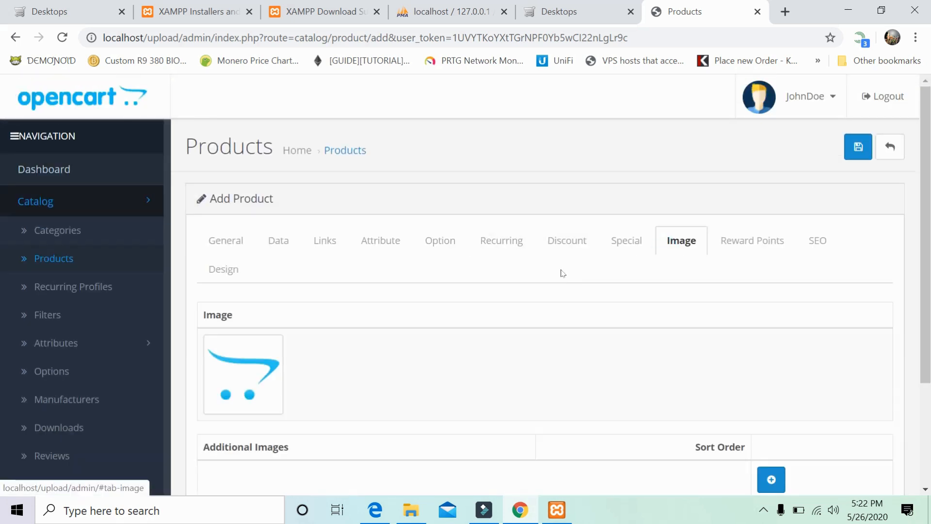
scroll(504, 341, down, 3)
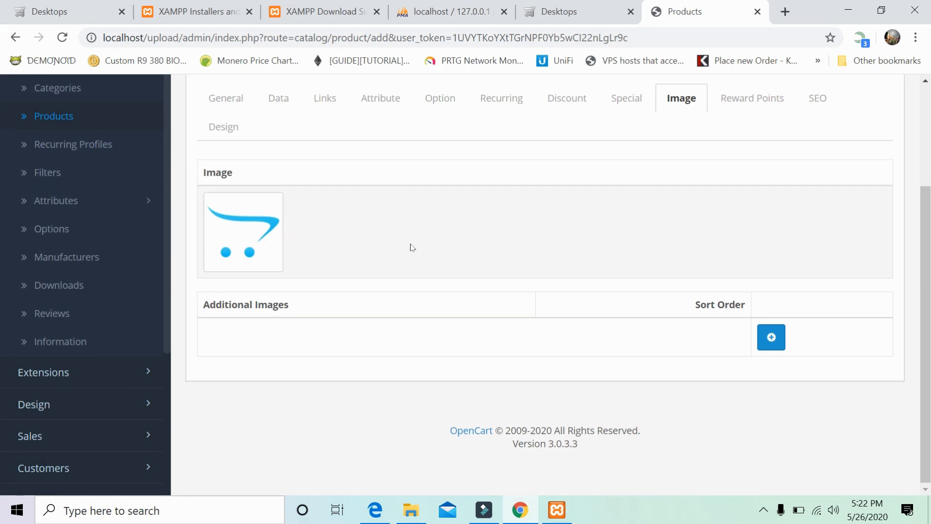
scroll(411, 245, up, 3)
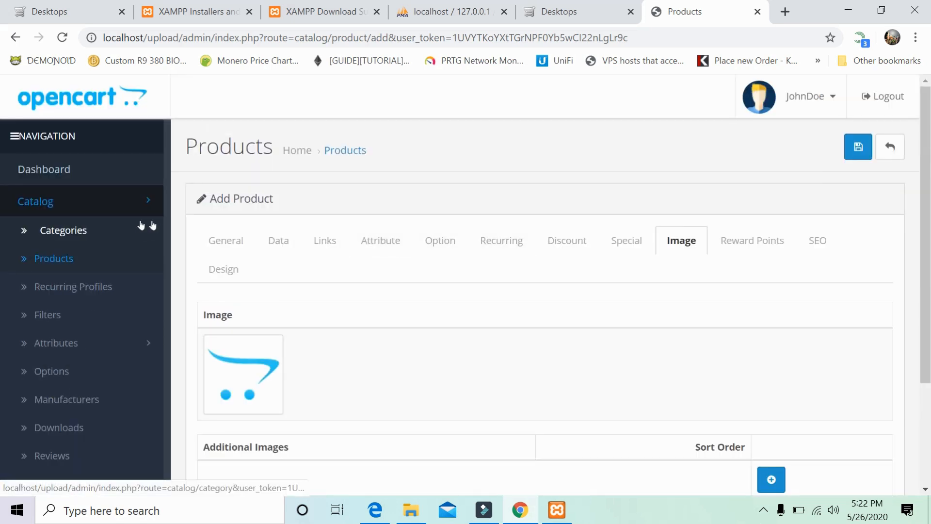
click(81, 235)
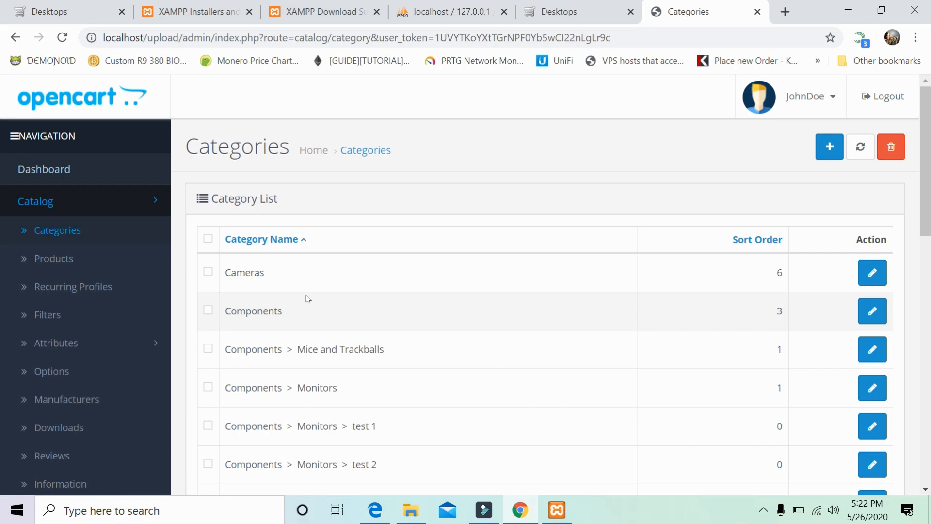
Open the admin Products list and scroll through it, back up to Apple Cinema 30" and Canon EOS 5D.
click(32, 259)
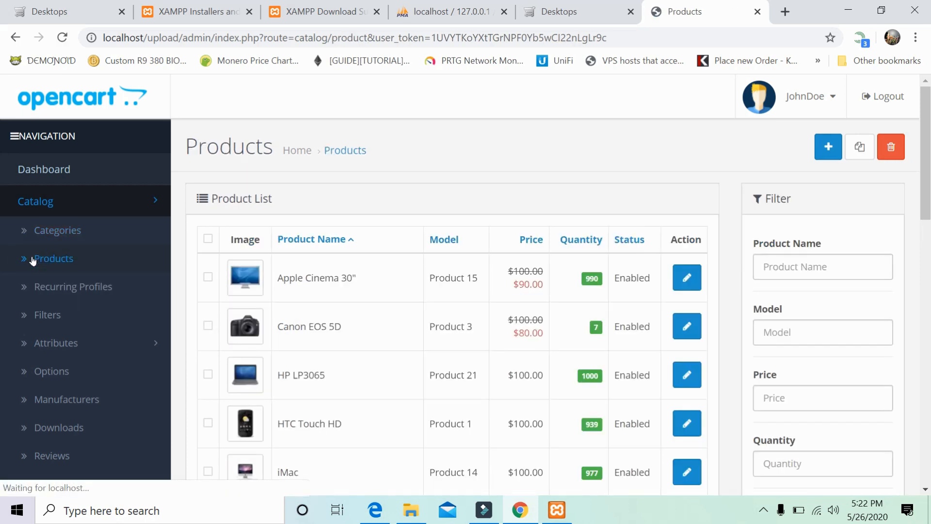
scroll(145, 286, down, 5)
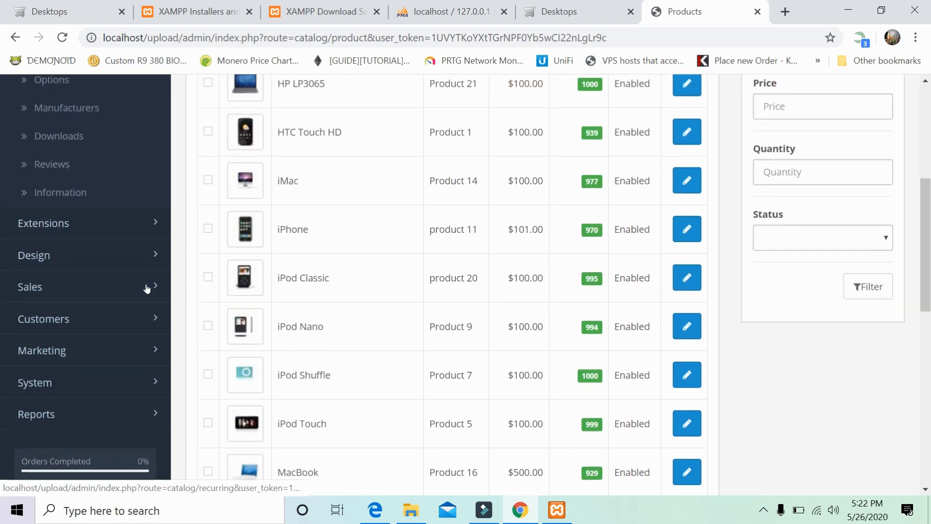
scroll(148, 288, down, 3)
scroll(149, 288, up, 4)
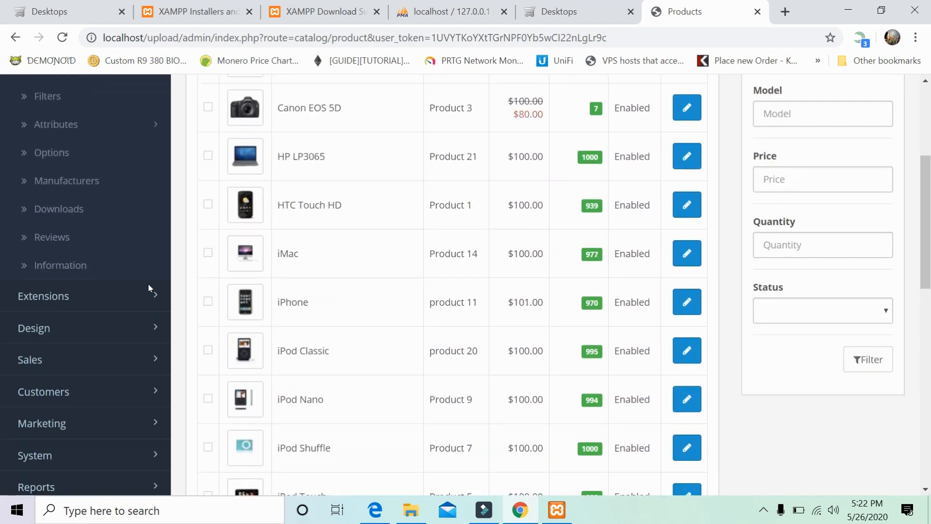
scroll(148, 284, up, 3)
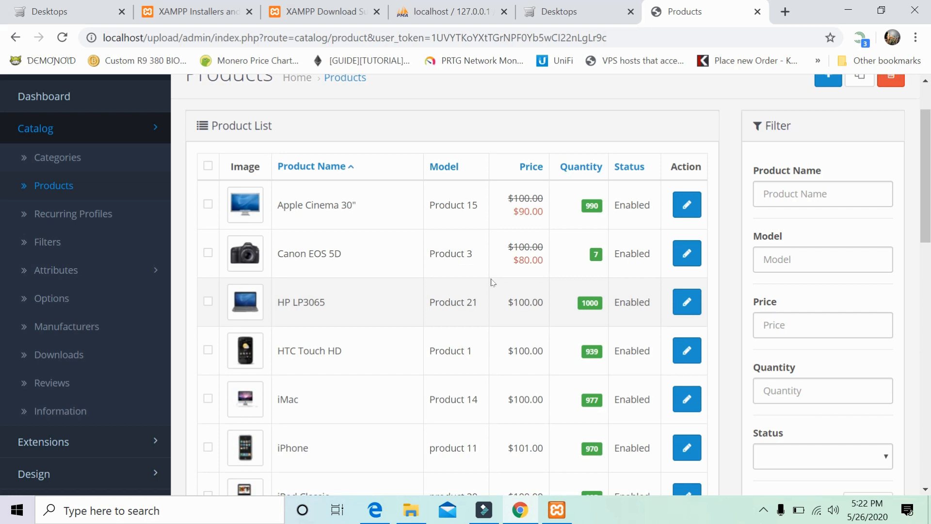
scroll(492, 281, up, 2)
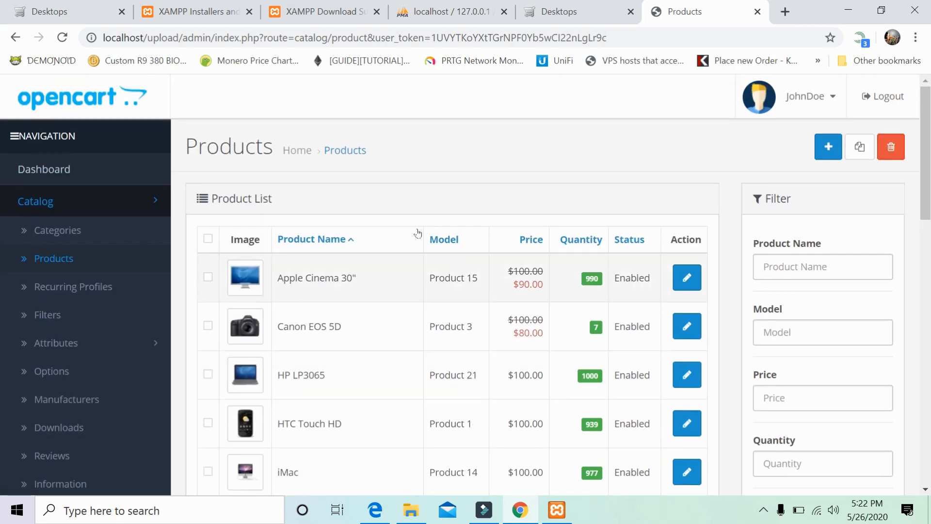
Check the storefront Desktops page, where the left category list shows hp android (0).
click(580, 11)
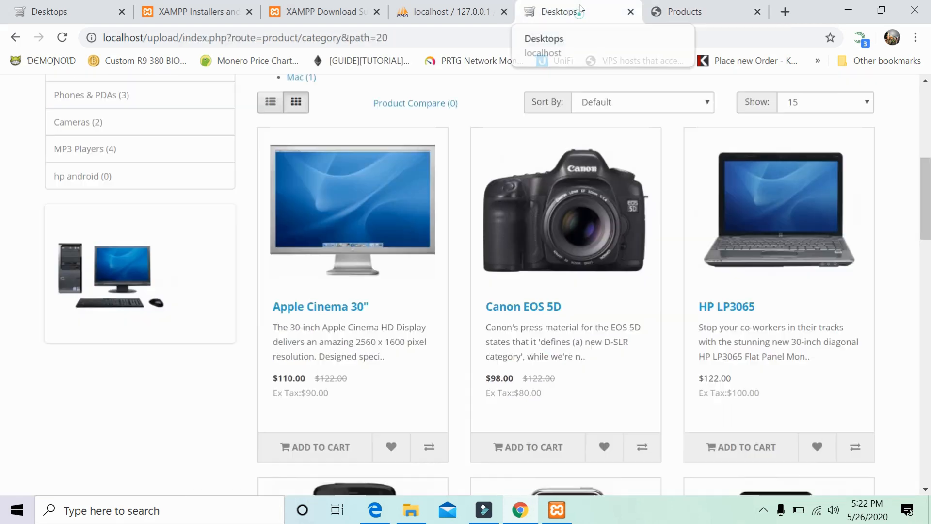
scroll(495, 151, up, 6)
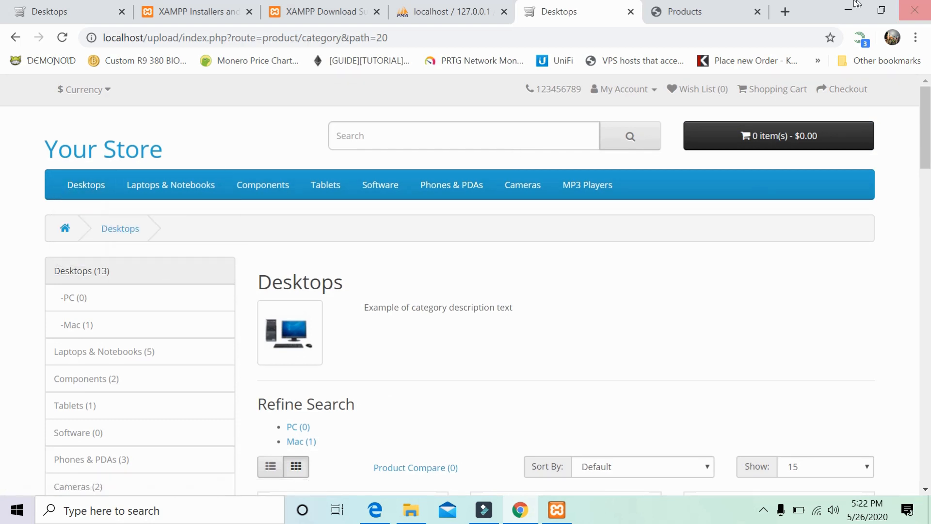
click(716, 12)
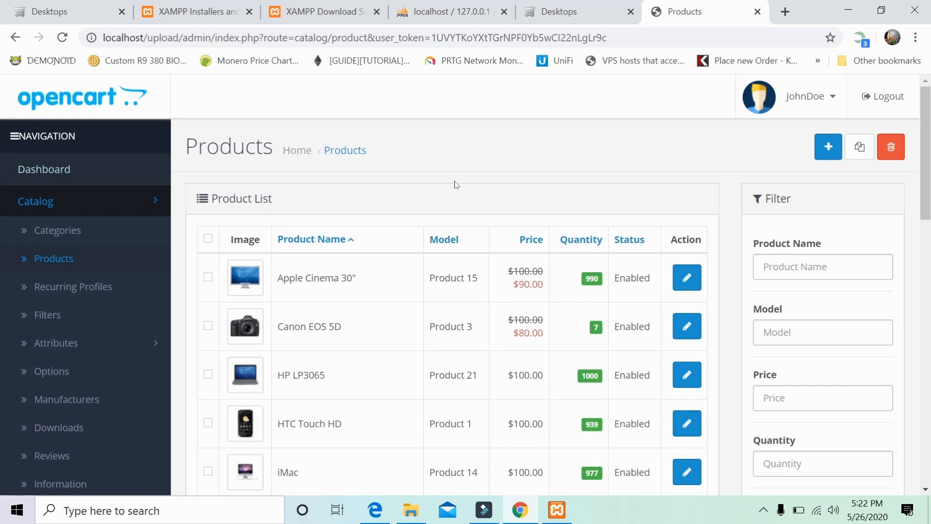
click(577, 12)
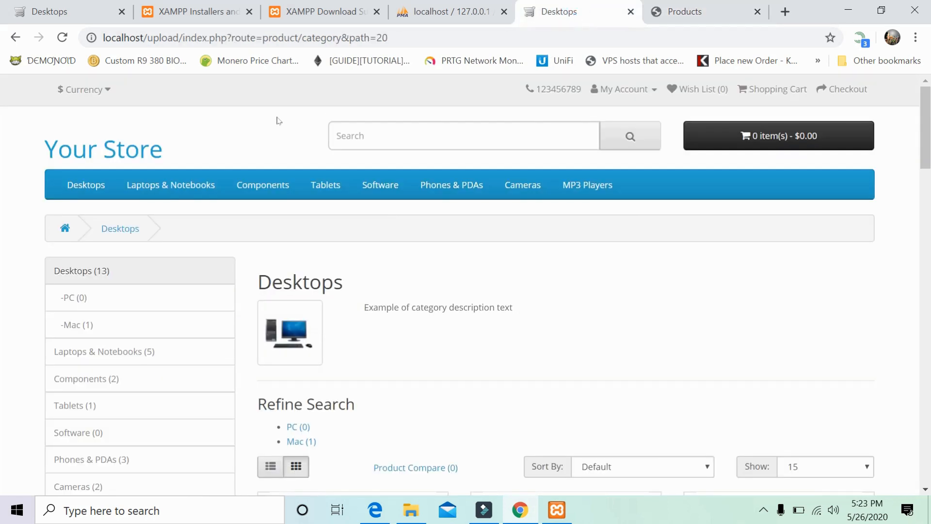
scroll(252, 149, down, 4)
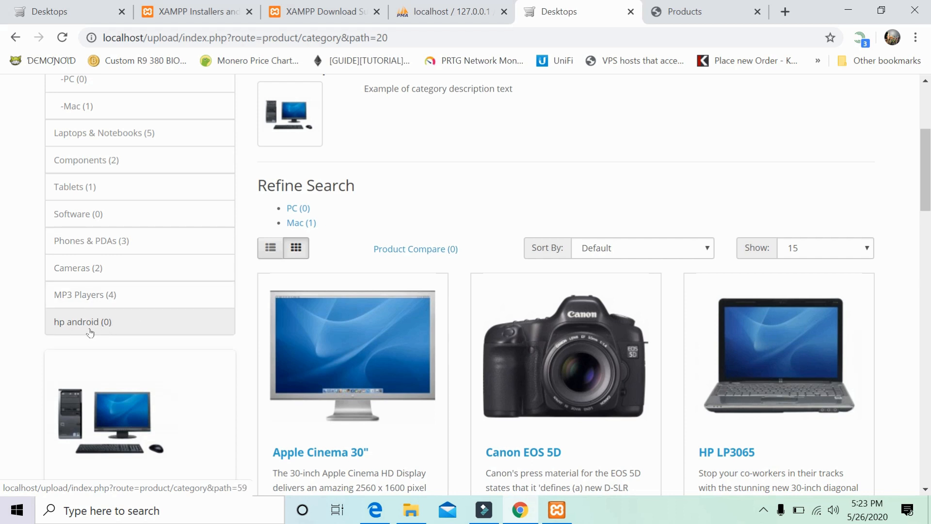
Open the hp android category page and confirm it lists no products, then return to the admin Products list.
click(106, 323)
scroll(249, 275, down, 1)
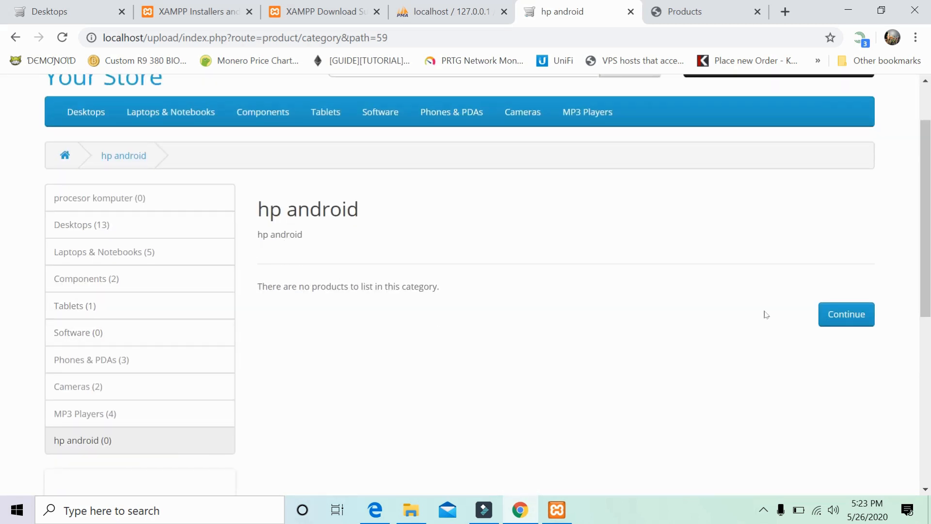
scroll(498, 420, down, 1)
scroll(497, 420, down, 7)
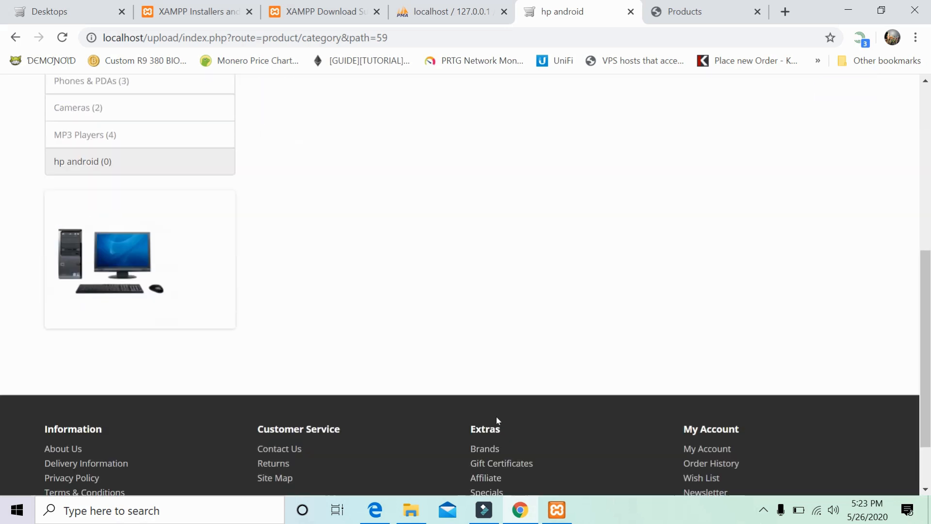
scroll(498, 420, up, 9)
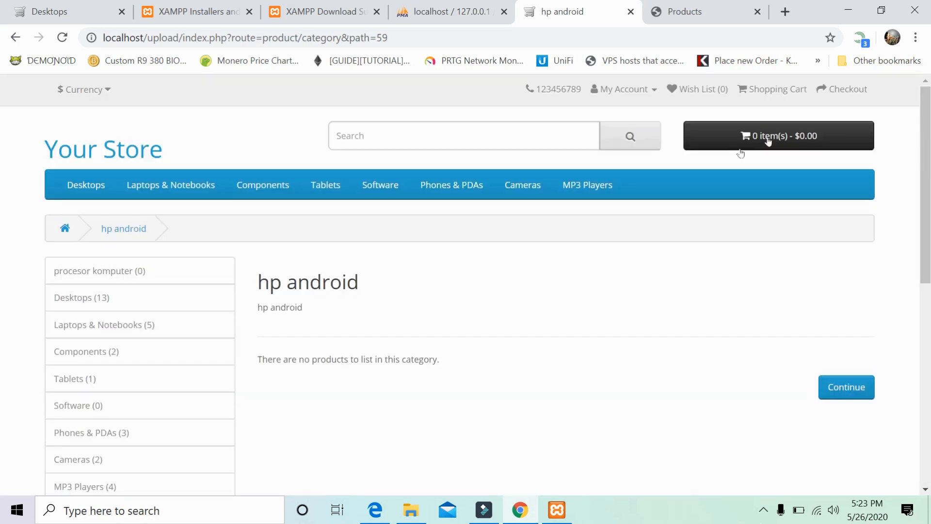
click(712, 11)
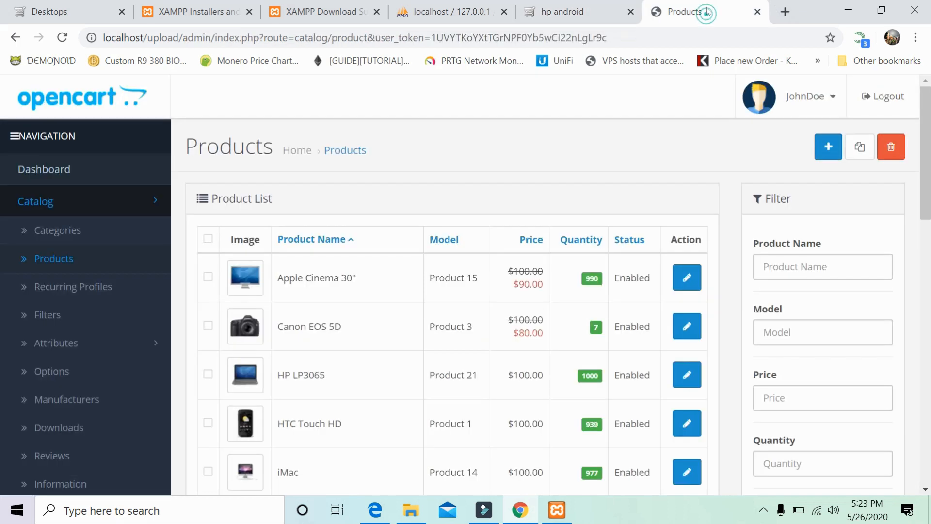
Scroll the admin product list, then return to the empty hp android storefront category page.
scroll(385, 312, down, 4)
scroll(387, 313, down, 2)
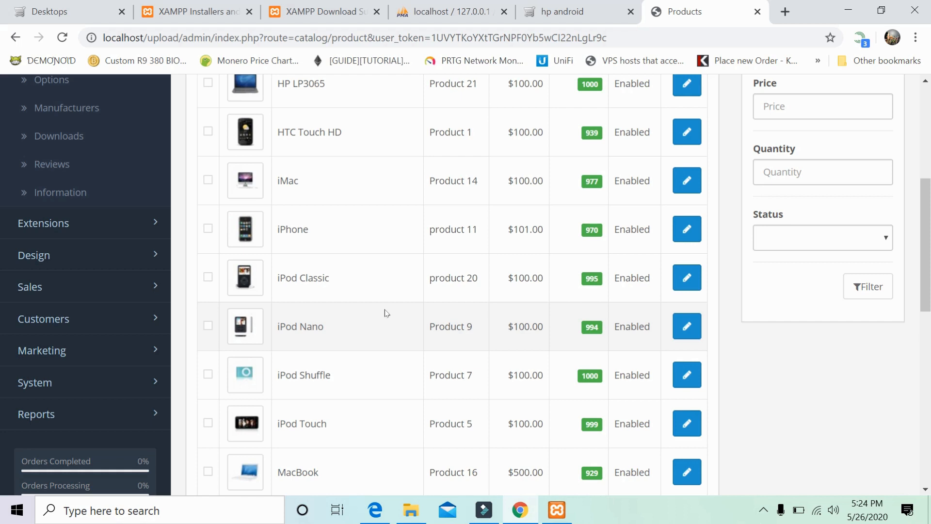
click(582, 11)
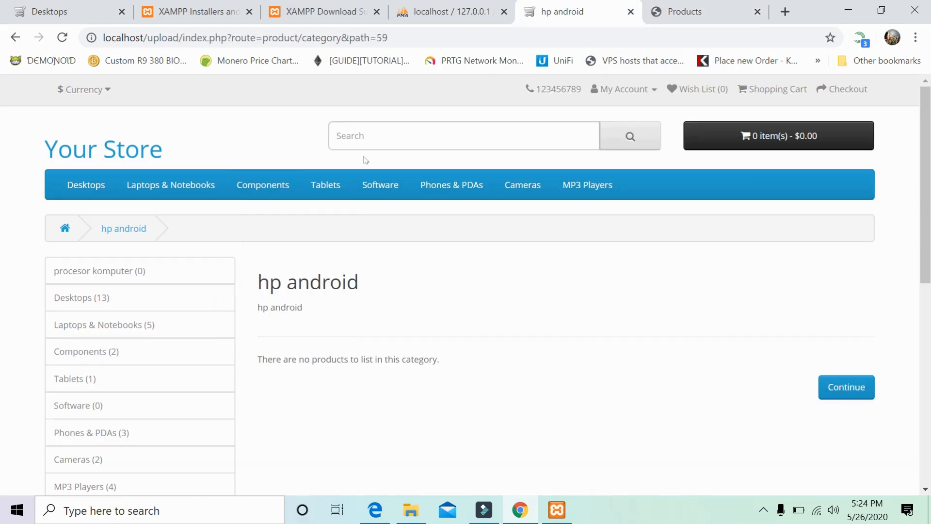
Return to the Your Store home page and scroll to the Featured products, including MacBook and iPhone.
mouse_move(99, 188)
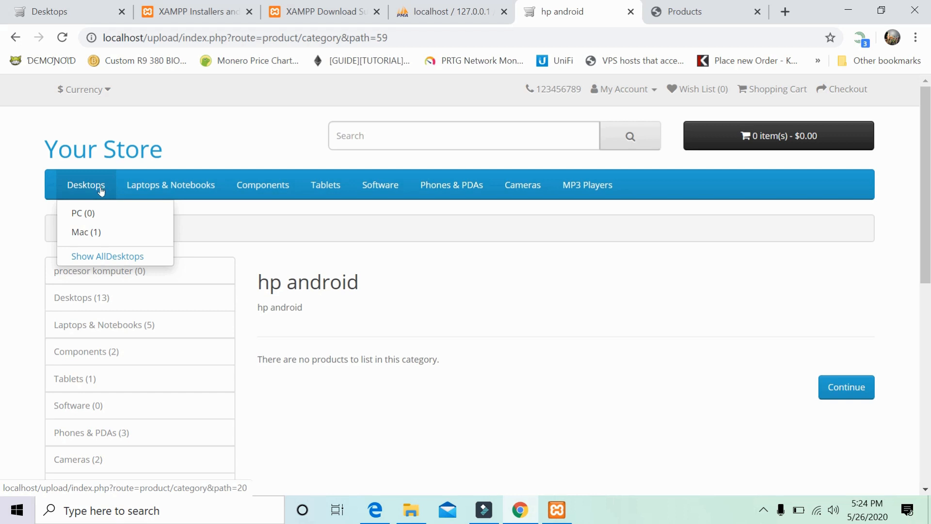
click(103, 156)
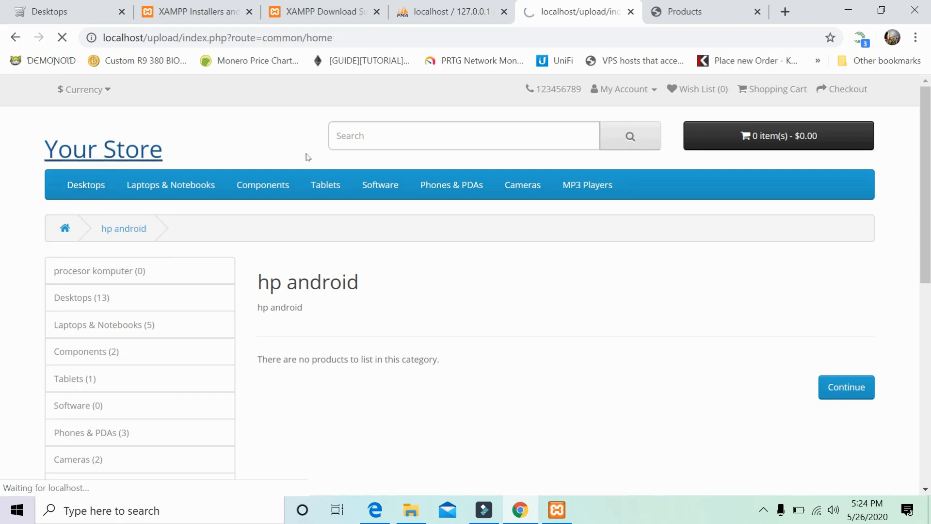
scroll(431, 233, down, 1)
scroll(431, 234, down, 8)
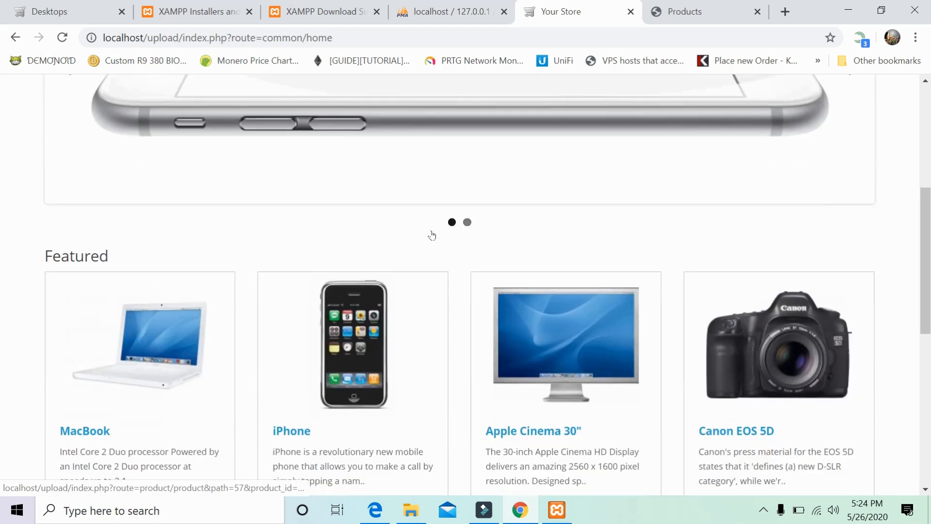